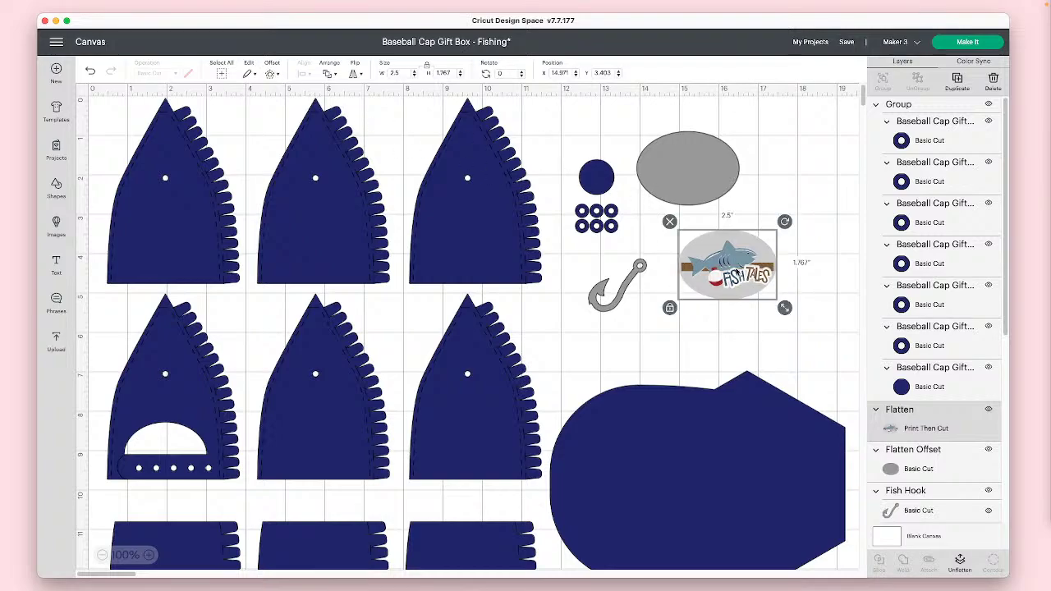
# - Reposition the flattened Fish Tales logo slightly and move the grey offset oval up and away from it
pyautogui.moveTo(736, 265); pyautogui.dragTo(737, 269)
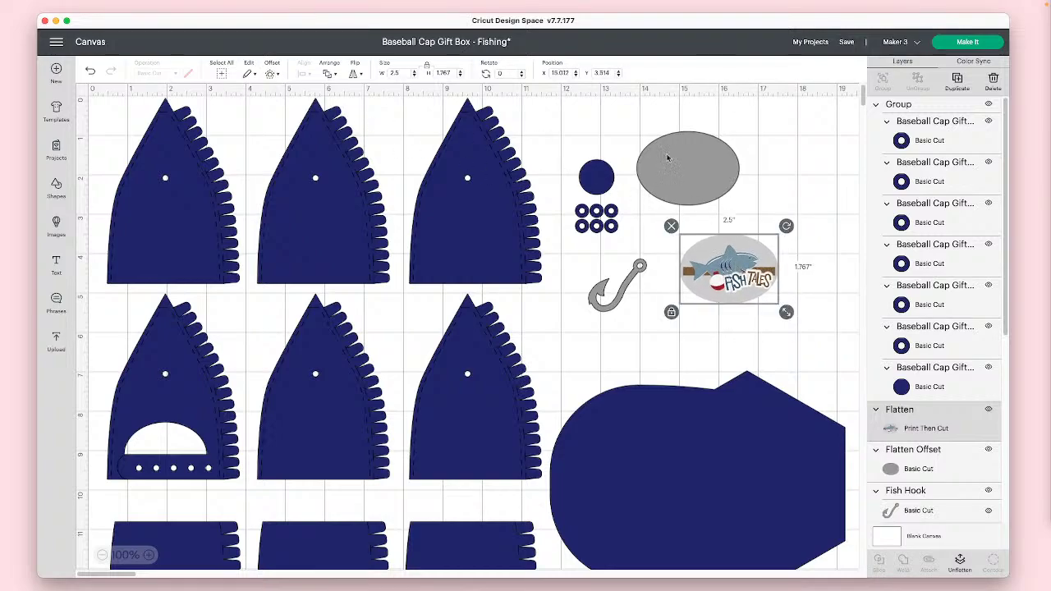
pyautogui.moveTo(680, 165); pyautogui.dragTo(692, 146)
# - Try to create a 0.05 in offset with rounded corners around the flattened Fish Tales logo
pyautogui.click(707, 269)
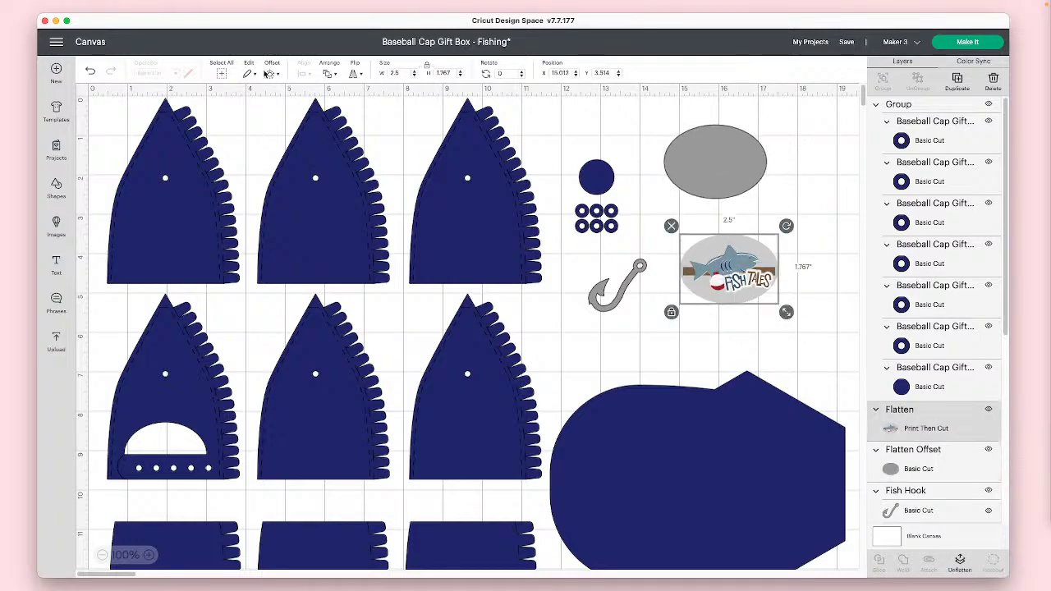
pyautogui.click(270, 74)
pyautogui.moveTo(253, 139); pyautogui.dragTo(251, 139)
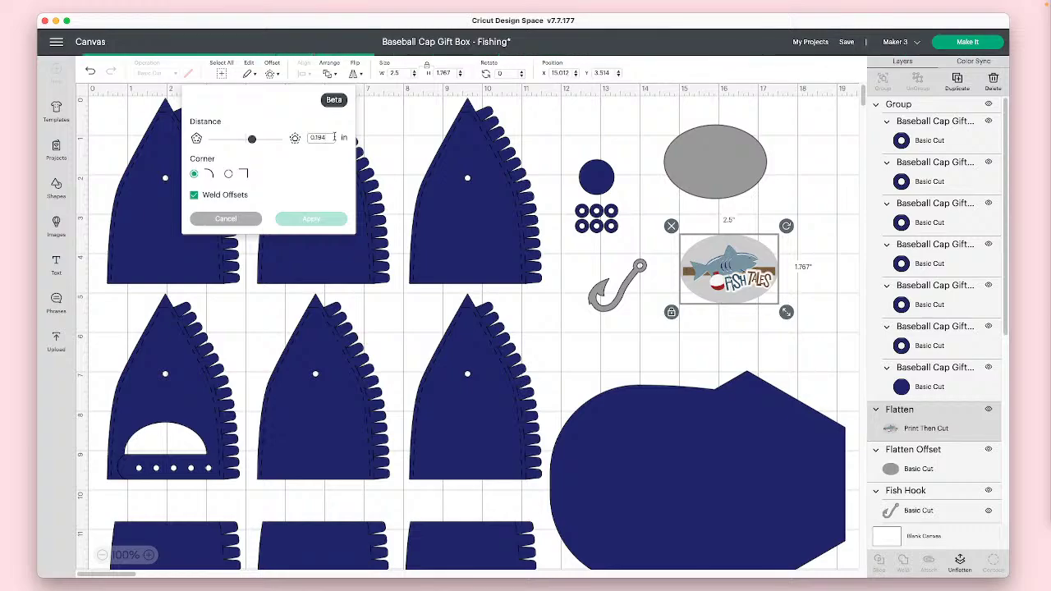
pyautogui.press('BackSpace')
pyautogui.press('BackSpace')
pyautogui.press('BackSpace')
pyautogui.write('05')
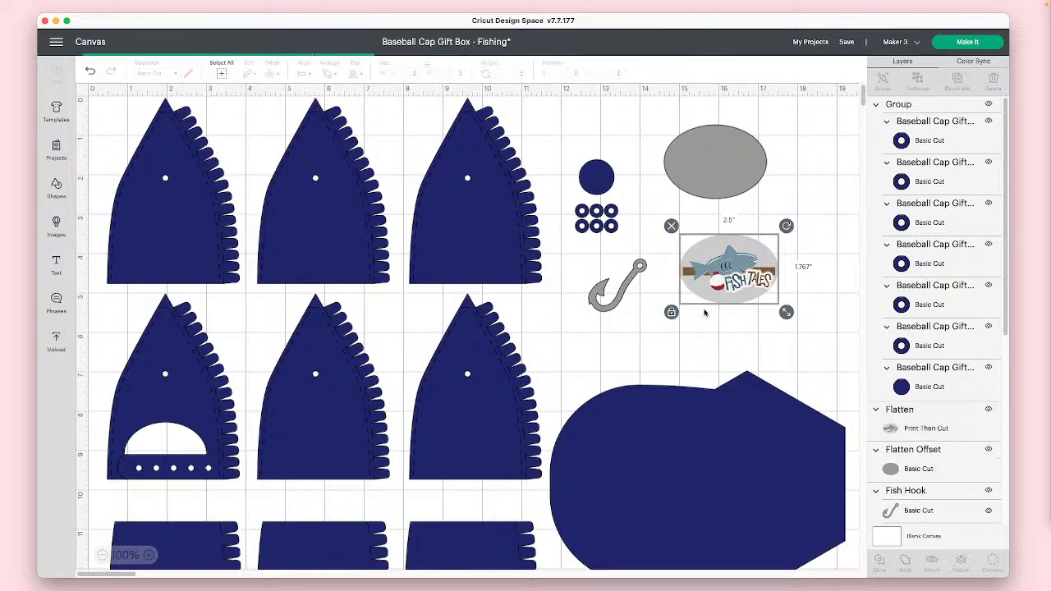
pyautogui.click(704, 309)
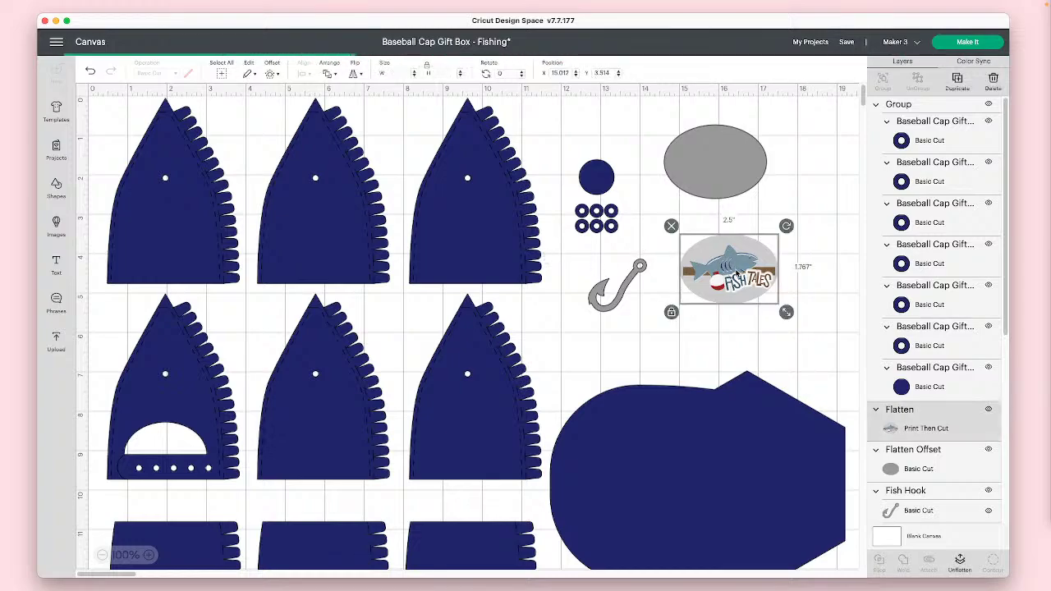
pyautogui.click(738, 272)
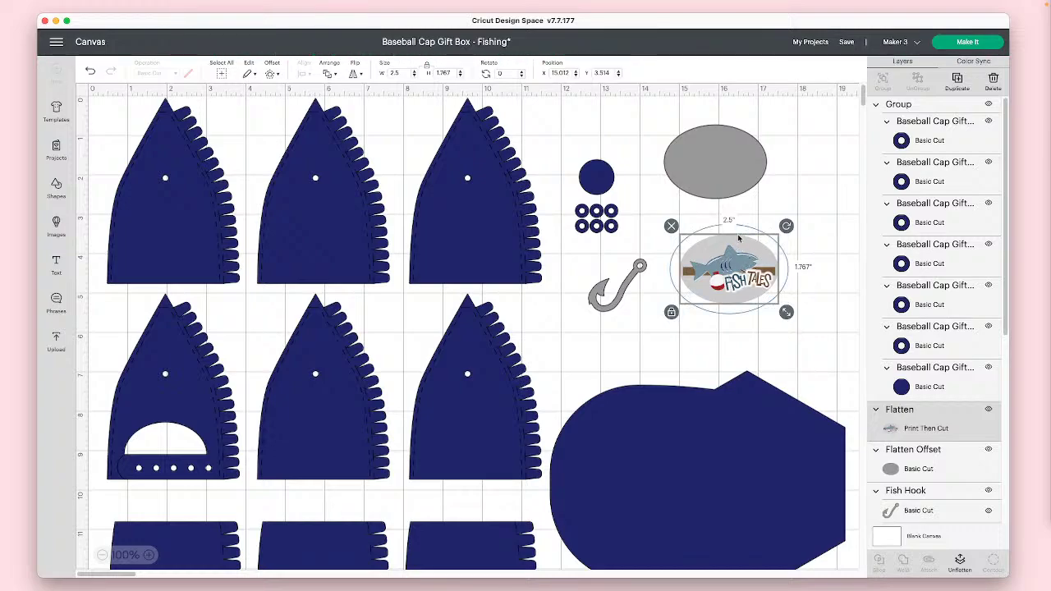
# - Try to apply a 0.05 in offset to the offset outline around the Fish Tales logo
pyautogui.click(264, 72)
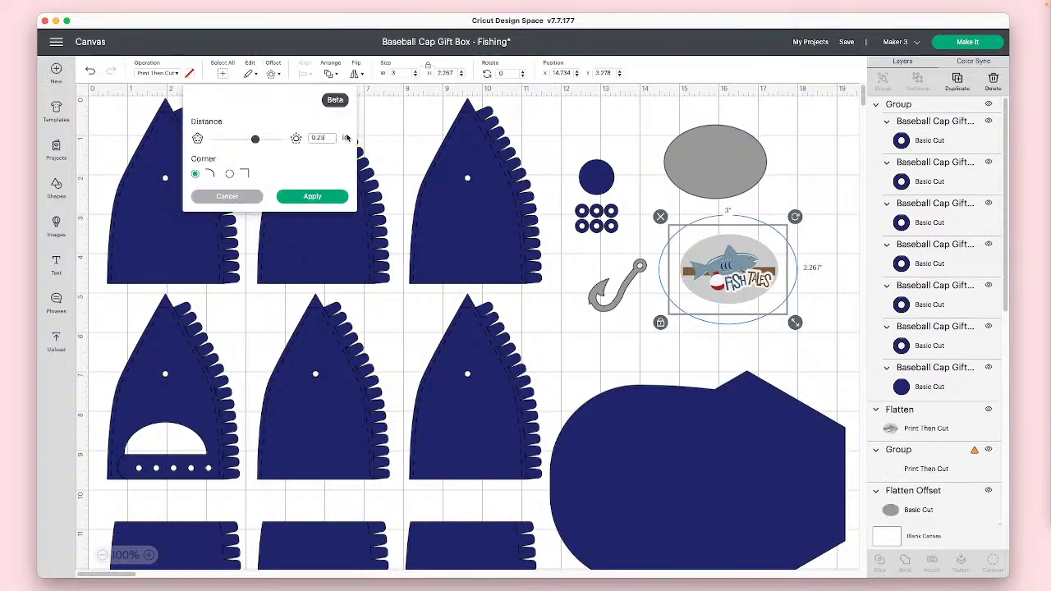
pyautogui.press('BackSpace')
pyautogui.press('BackSpace')
pyautogui.click(329, 161)
pyautogui.click(327, 198)
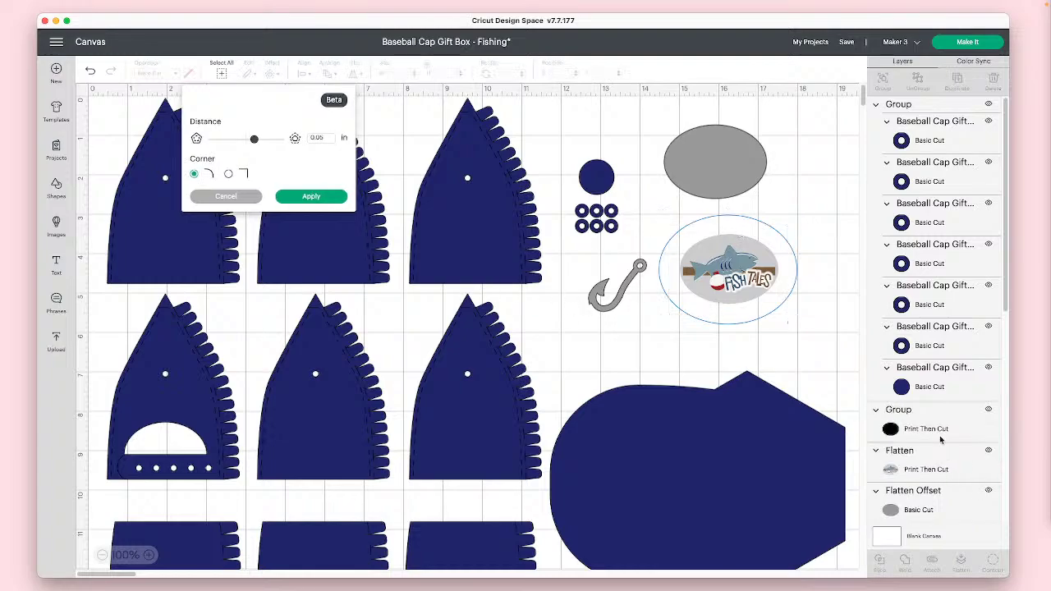
# - Select the new offset group and the flattened logo in turn, and move the black oval off the logo
pyautogui.click(939, 437)
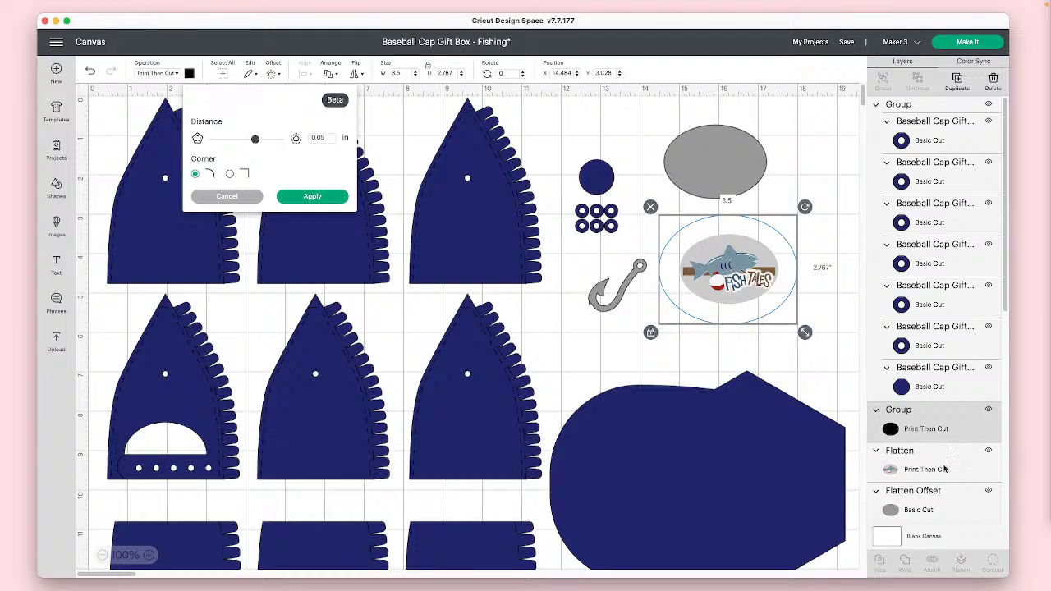
pyautogui.click(944, 468)
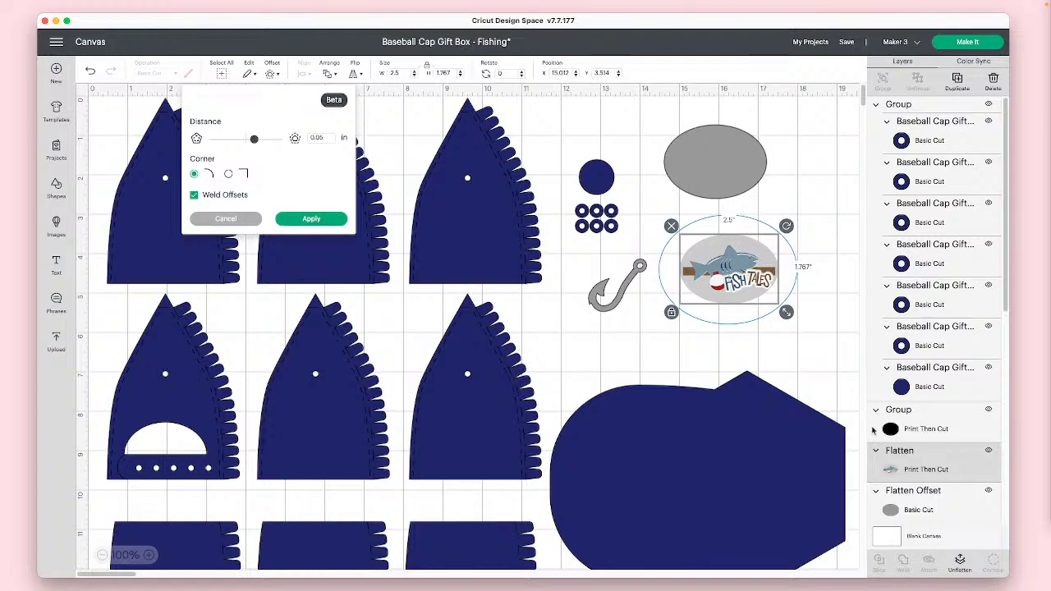
pyautogui.moveTo(794, 271); pyautogui.dragTo(714, 376)
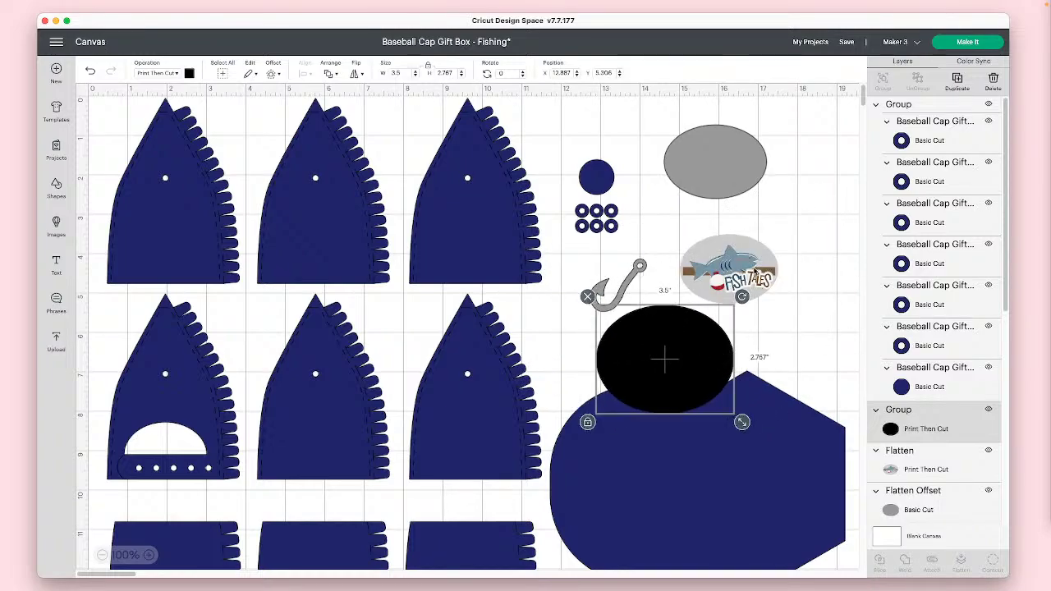
# - Retry the offset on the flattened Fish Tales logo with a distance of 0.05 in, and close the offset settings
pyautogui.click(755, 276)
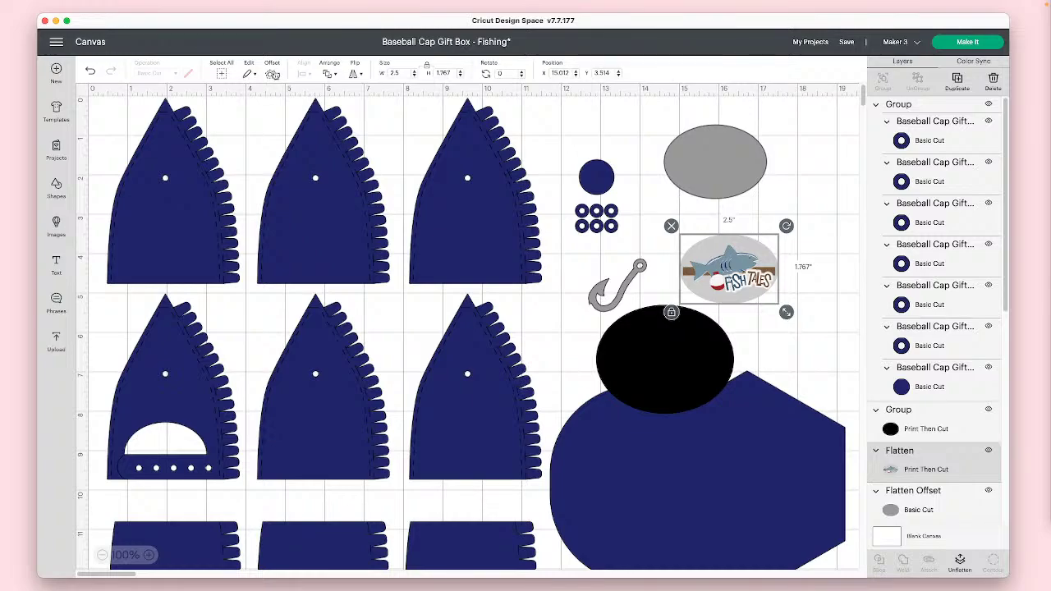
pyautogui.click(272, 73)
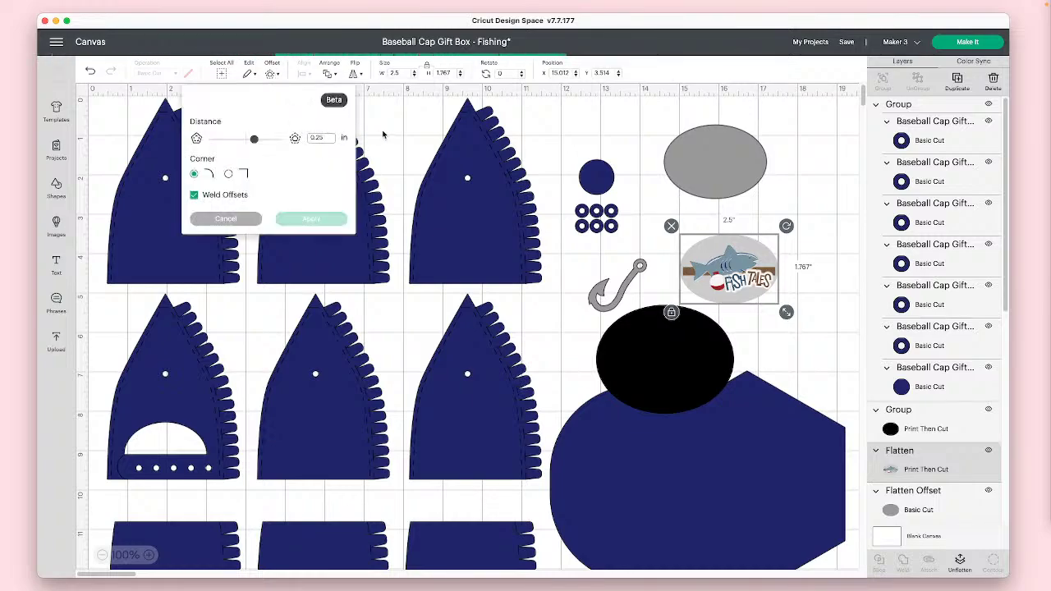
pyautogui.click(320, 137)
pyautogui.click(313, 170)
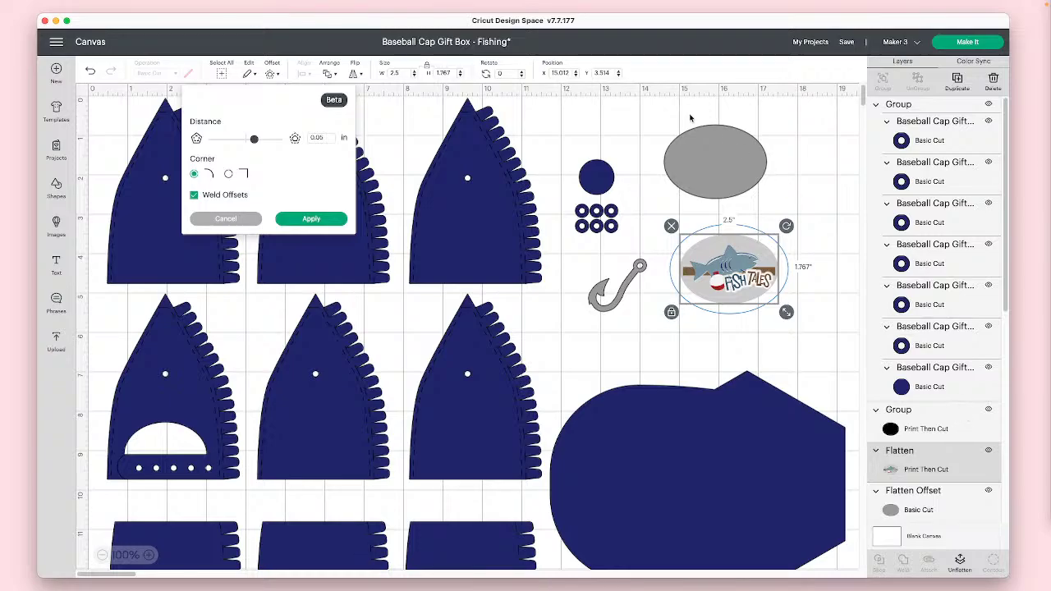
pyautogui.moveTo(660, 23)
pyautogui.mouseDown()
pyautogui.moveTo(652, 38)
pyautogui.moveTo(654, 24)
pyautogui.mouseUp()
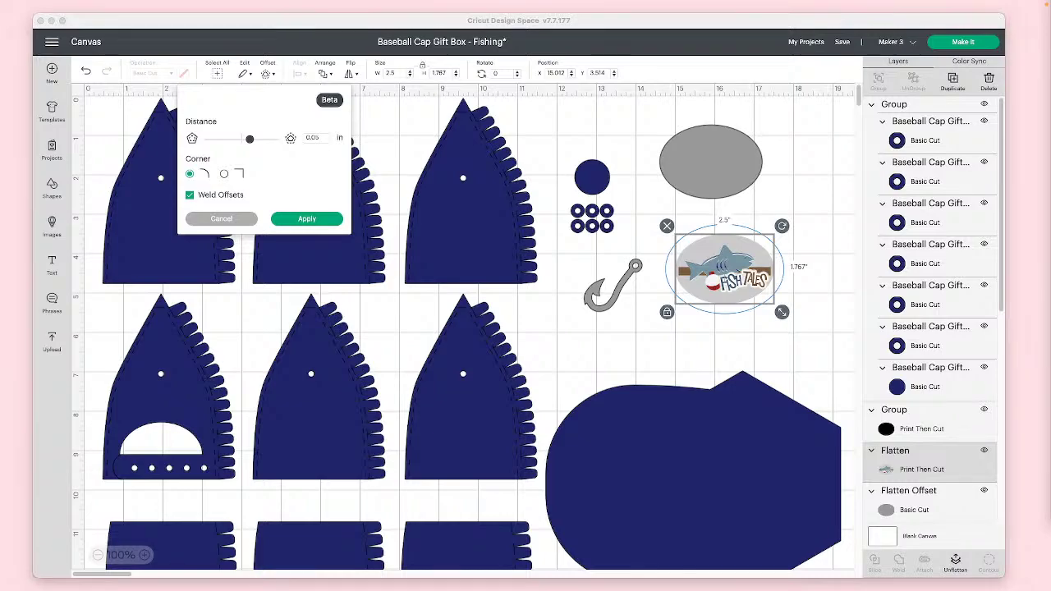
pyautogui.click(754, 256)
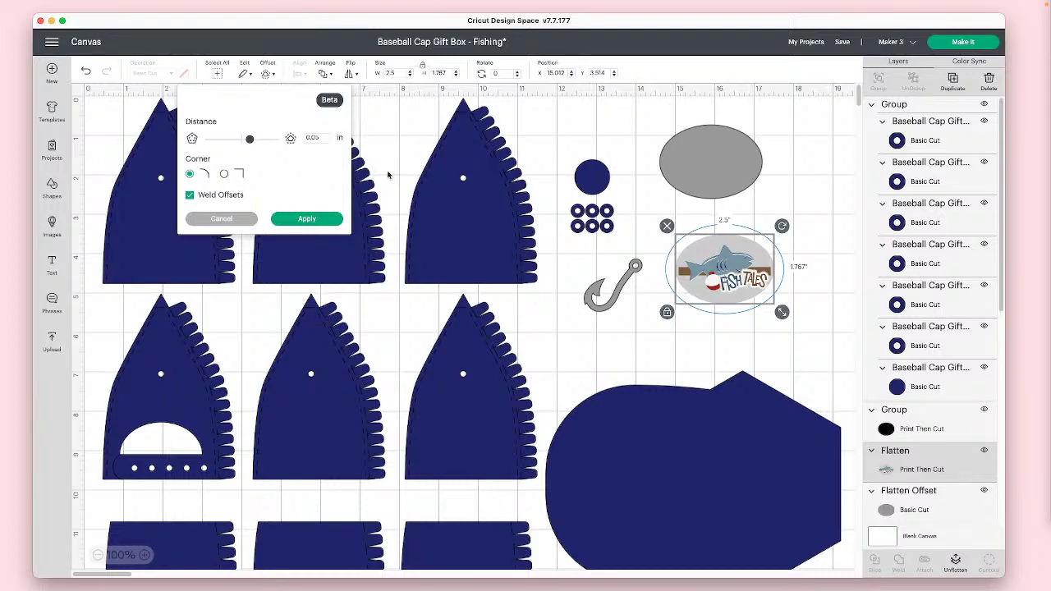
pyautogui.click(430, 116)
pyautogui.click(770, 247)
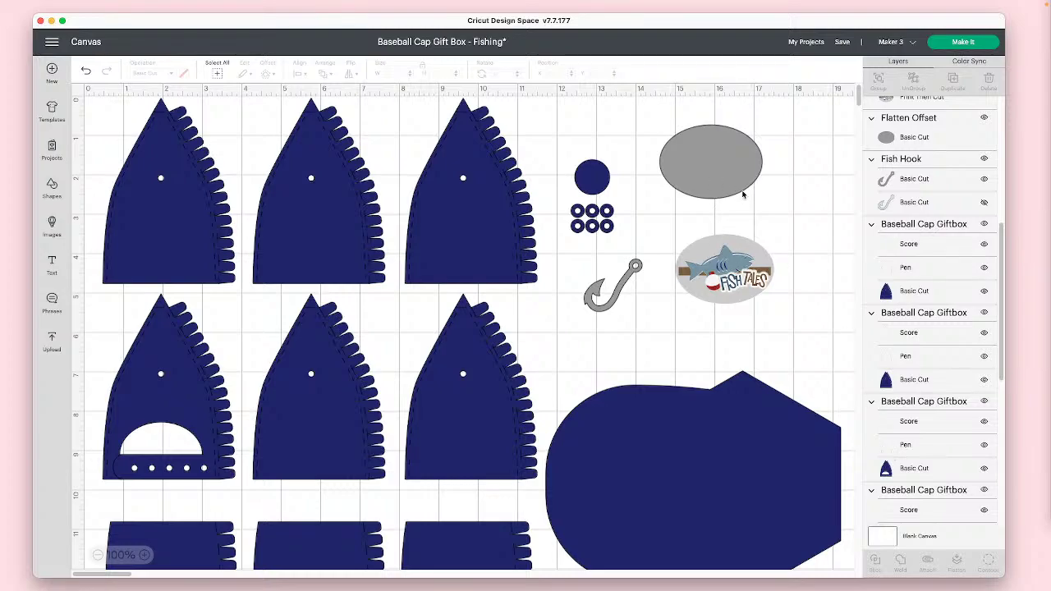
# - Nudge the grey offset oval down and show all of its cut contours
pyautogui.moveTo(742, 194)
pyautogui.mouseDown()
pyautogui.moveTo(760, 211)
pyautogui.moveTo(746, 205)
pyautogui.mouseUp()
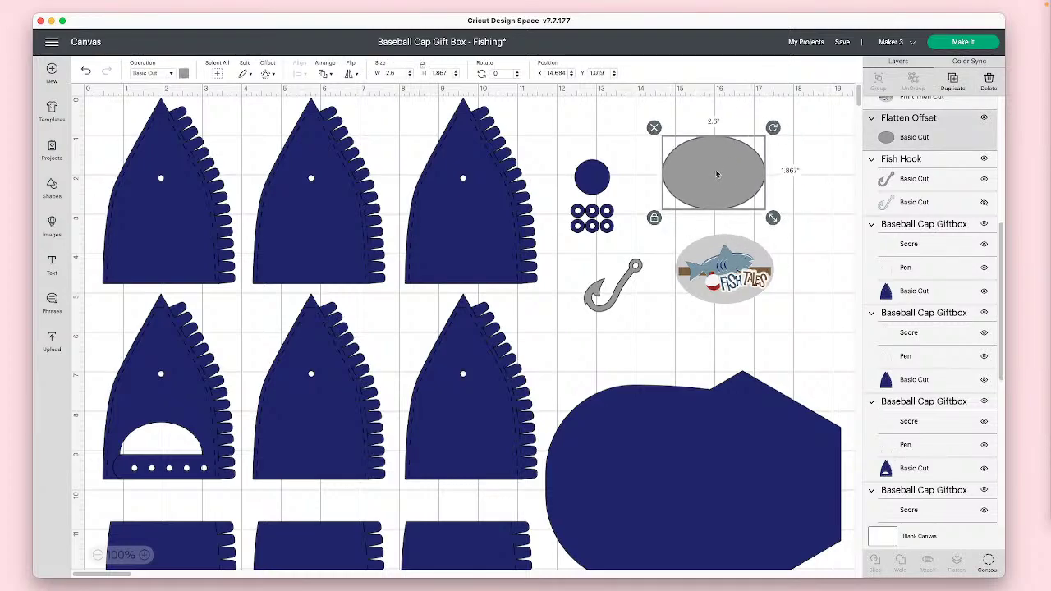
pyautogui.click(987, 561)
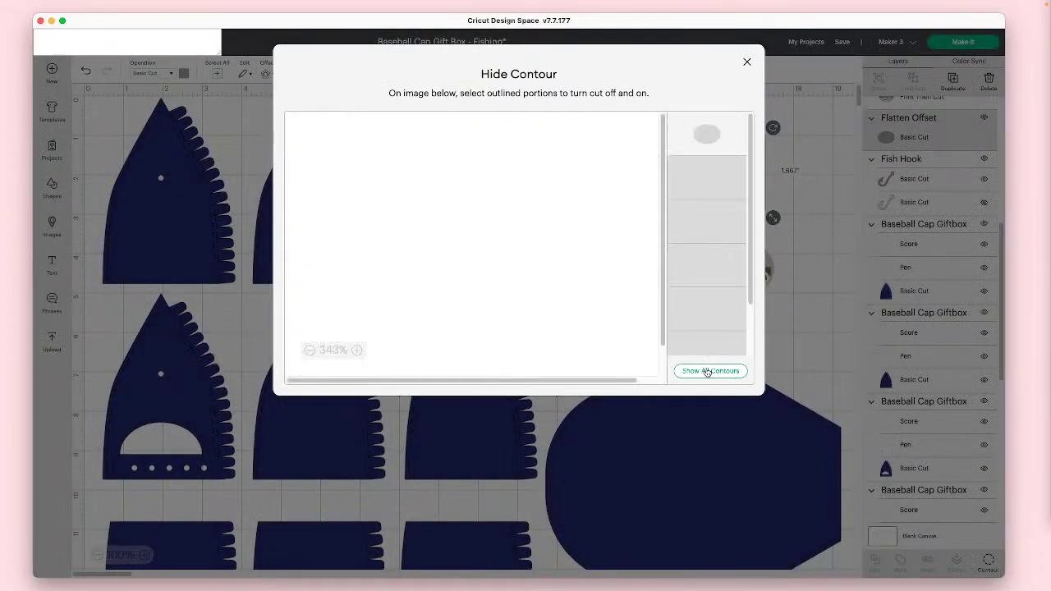
pyautogui.click(704, 370)
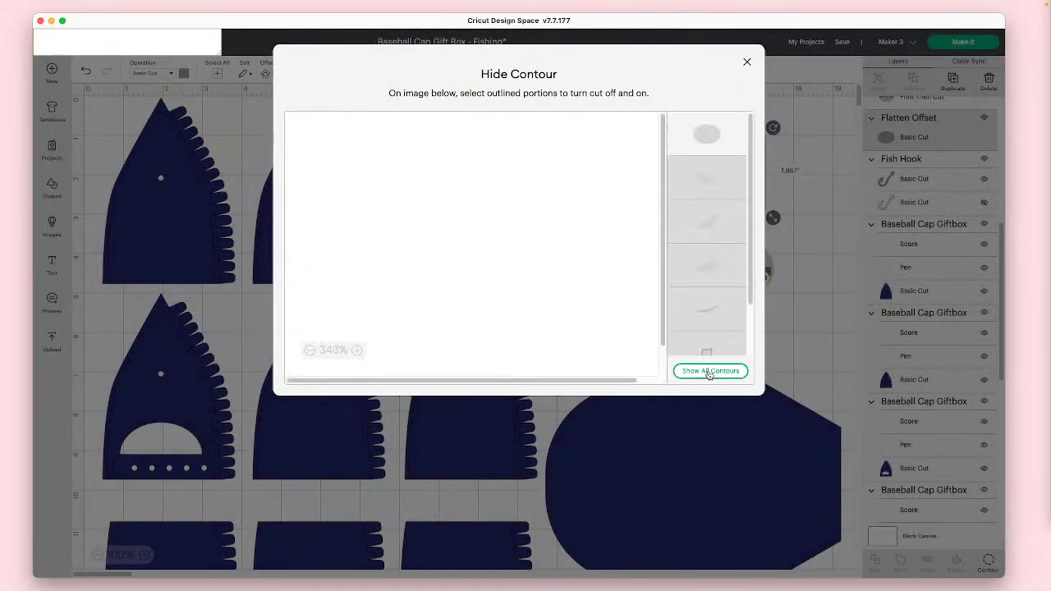
pyautogui.click(806, 322)
# - Move the cut-out grey oval closer to the logo, try the Fish Tales logo on top of it, and undo that placement
pyautogui.moveTo(712, 173); pyautogui.dragTo(732, 213)
pyautogui.moveTo(736, 253); pyautogui.dragTo(730, 199)
pyautogui.press('super+z')
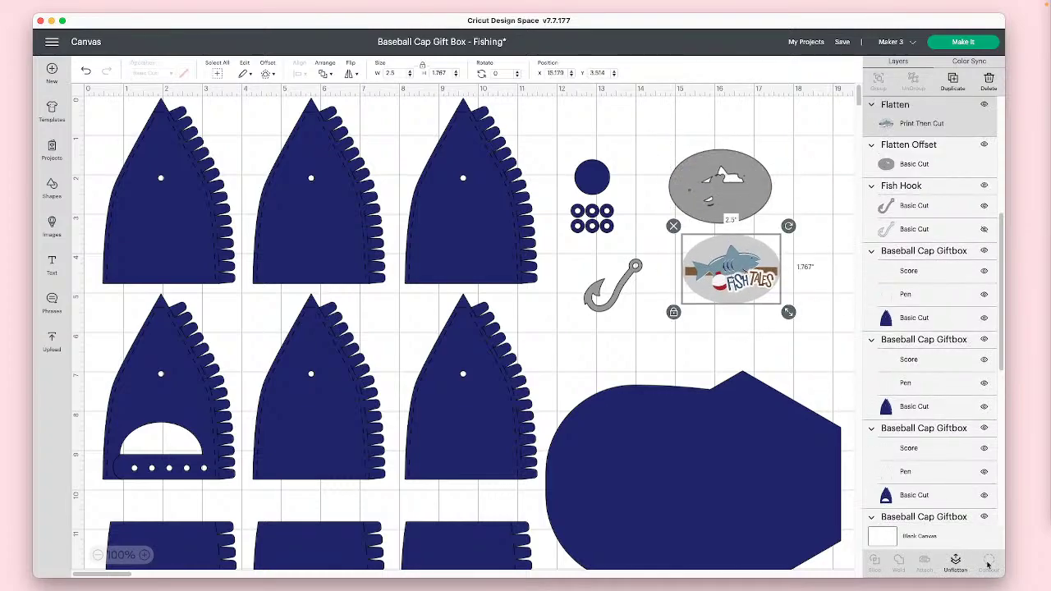
# - Hide all contours of the grey offset oval to make it solid
pyautogui.click(753, 212)
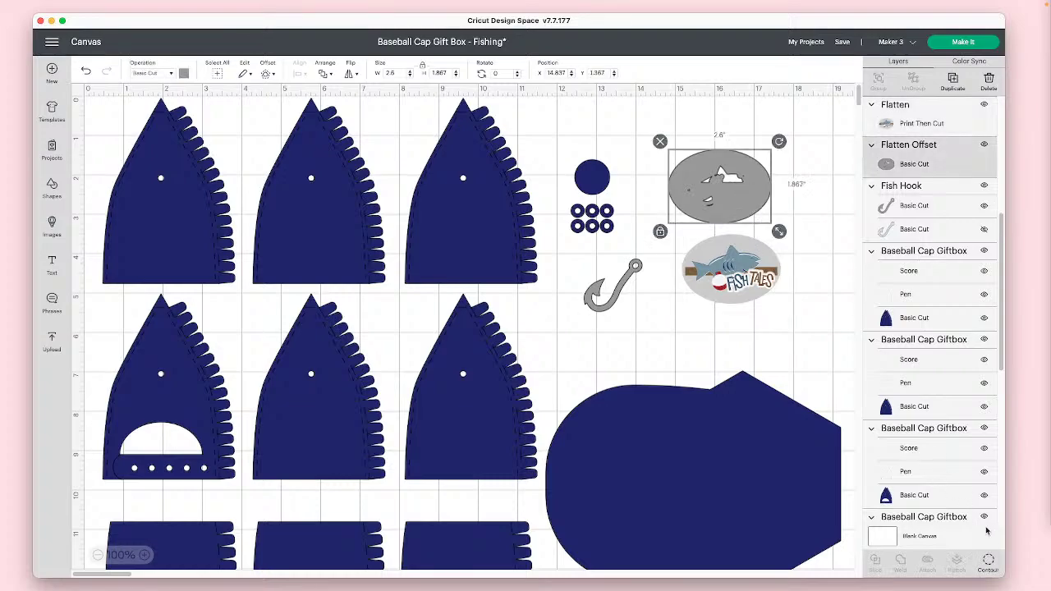
pyautogui.click(988, 561)
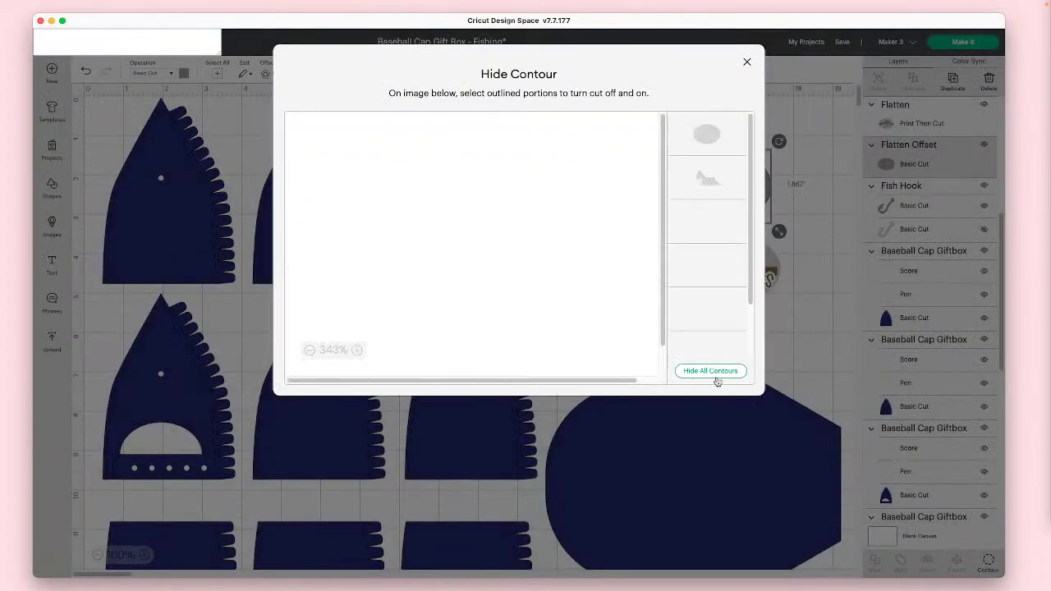
pyautogui.click(801, 339)
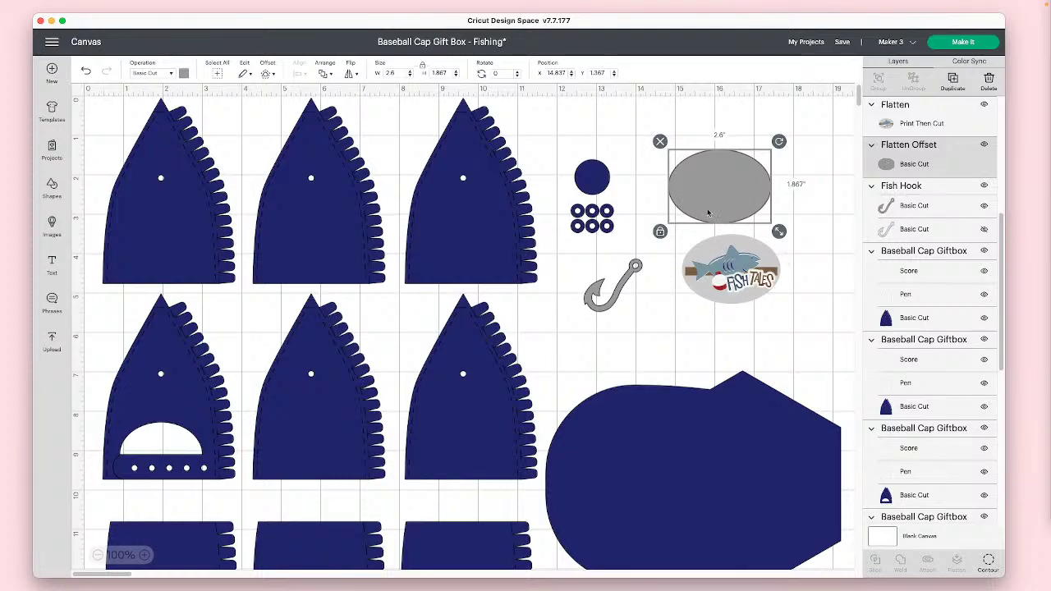
# - Preview the Fish Tales logo centred on the solid grey oval, and move it back below the oval
pyautogui.moveTo(741, 286); pyautogui.dragTo(727, 205)
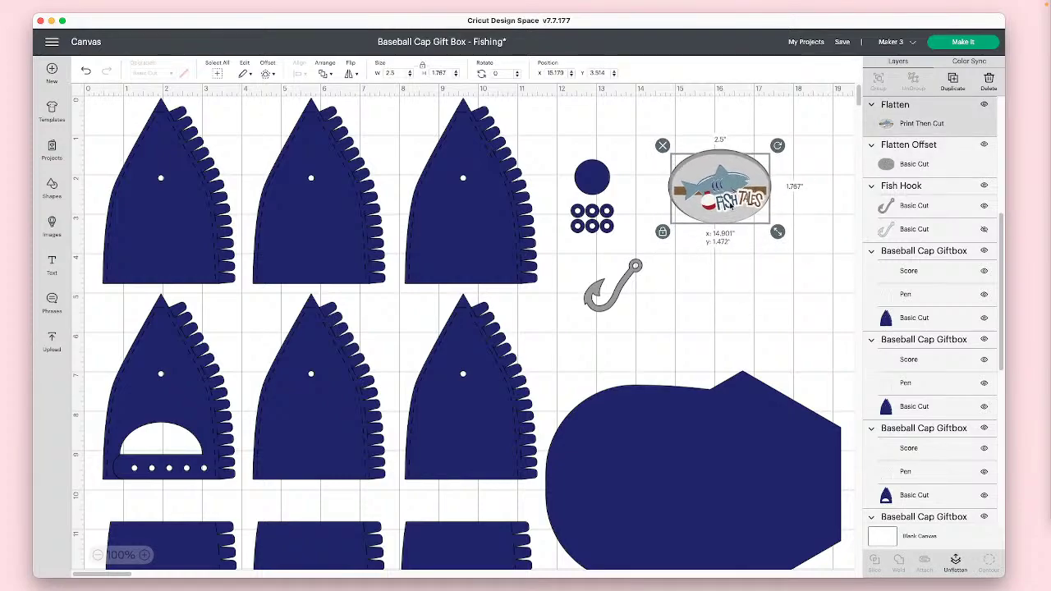
pyautogui.click(766, 293)
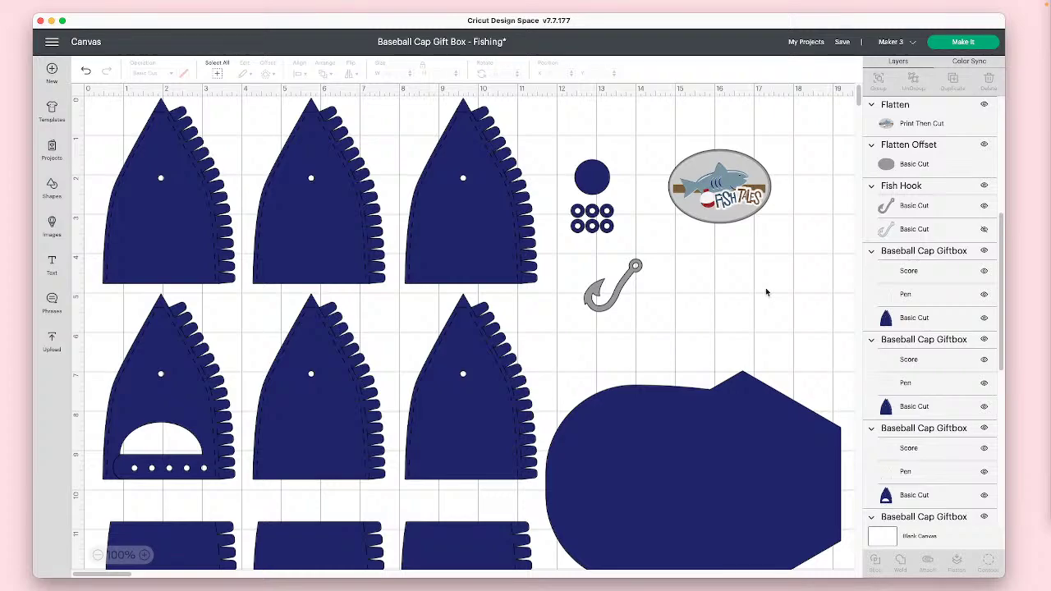
pyautogui.click(750, 203)
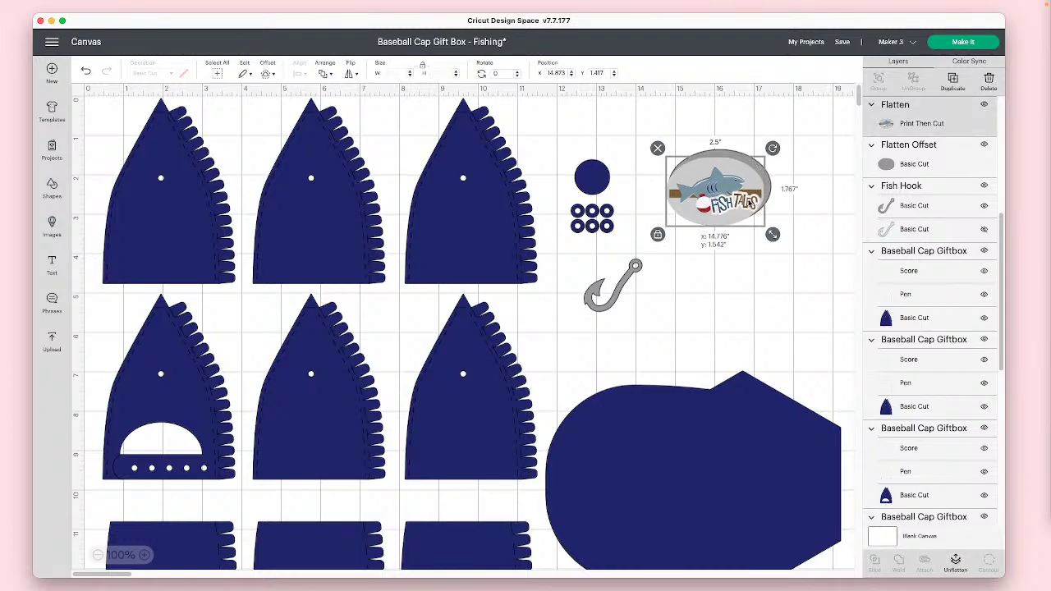
pyautogui.moveTo(748, 202); pyautogui.dragTo(736, 286)
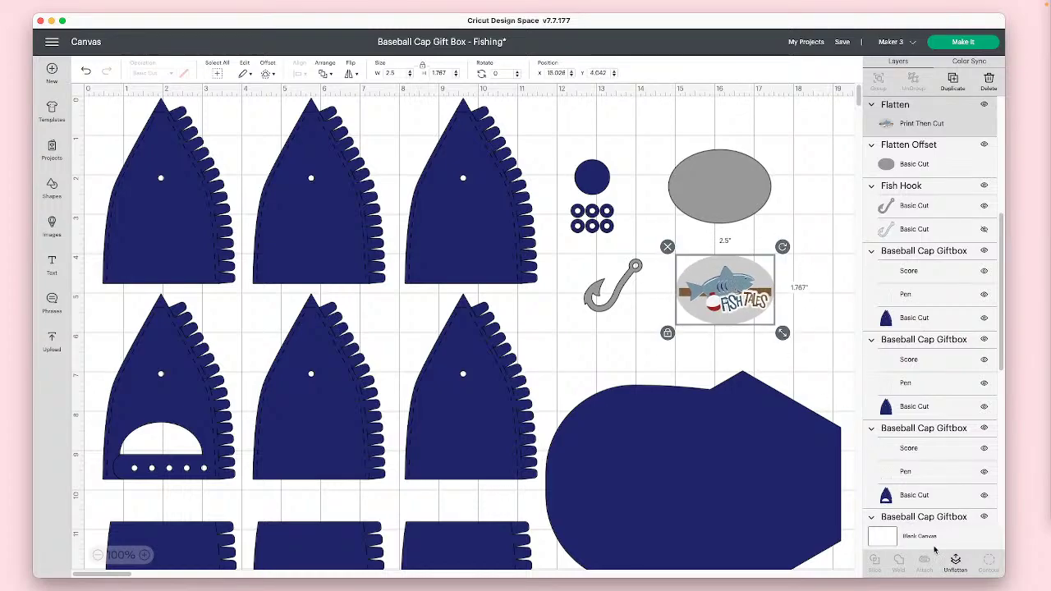
# - Unflatten the Fish Tales logo and its nested artwork into separate editable layers
pyautogui.click(955, 561)
pyautogui.moveTo(733, 287); pyautogui.dragTo(760, 296)
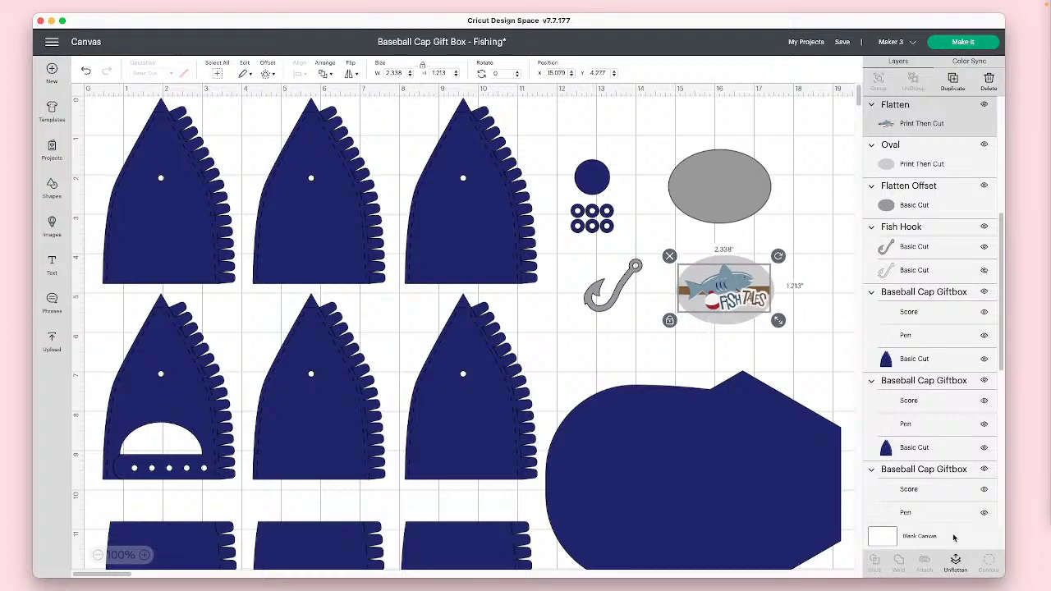
pyautogui.click(955, 563)
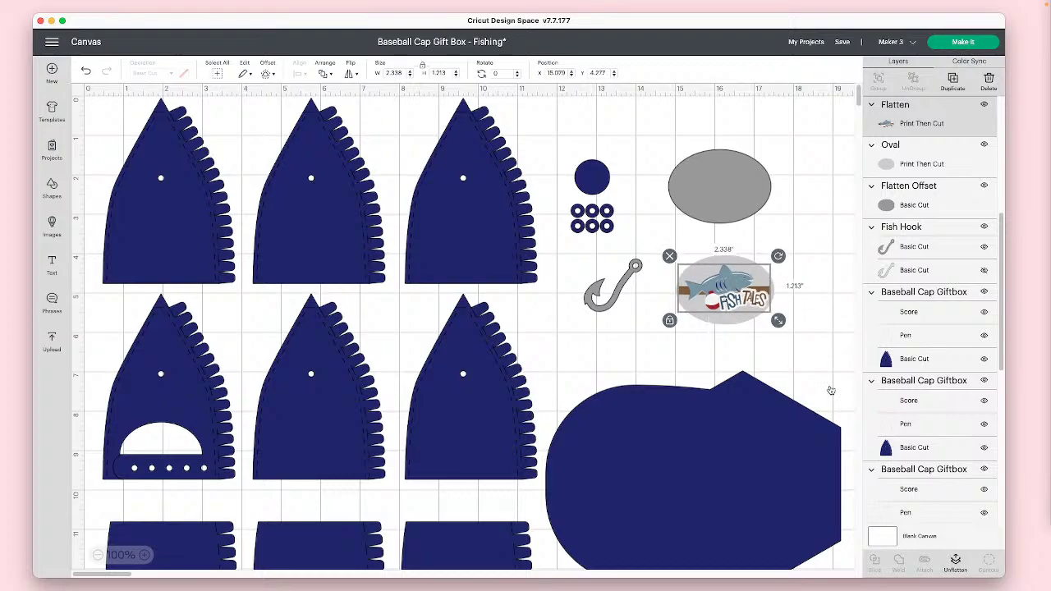
pyautogui.click(733, 283)
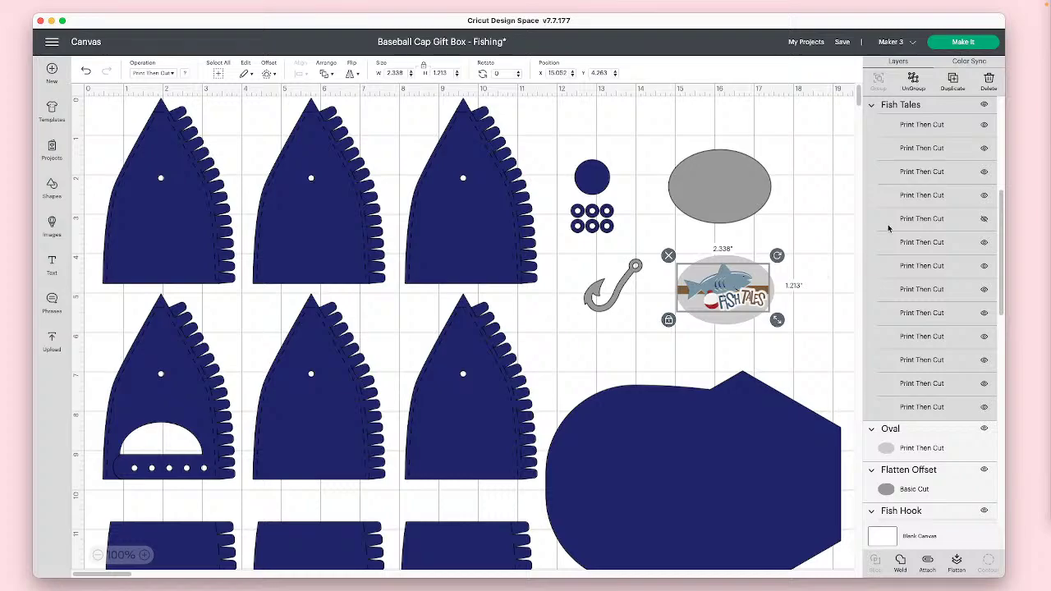
# - Recolour the blue shark layer of the Fish Tales design to green
pyautogui.click(898, 320)
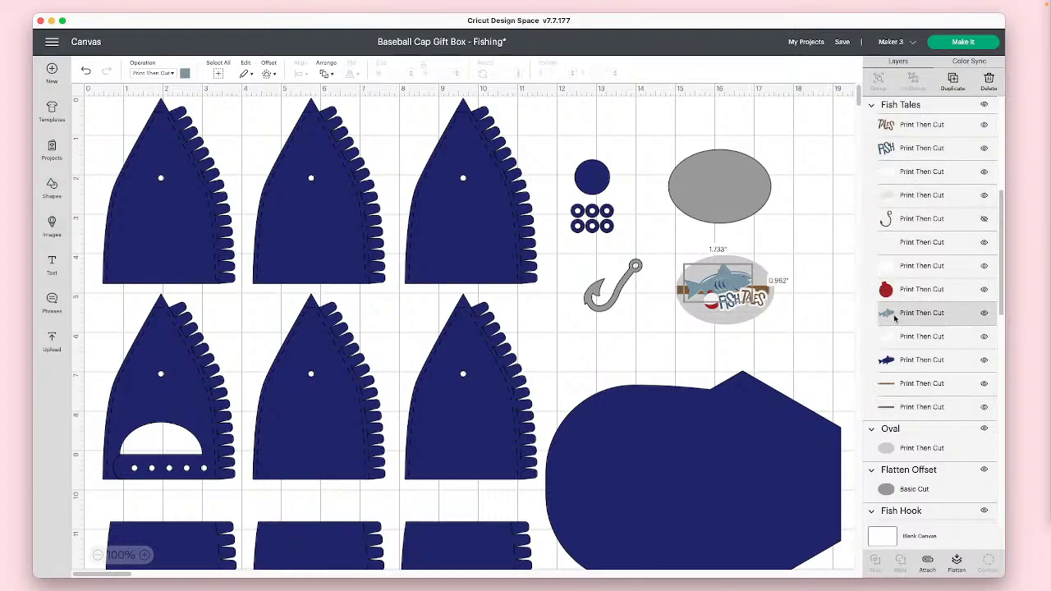
pyautogui.click(184, 73)
pyautogui.click(251, 183)
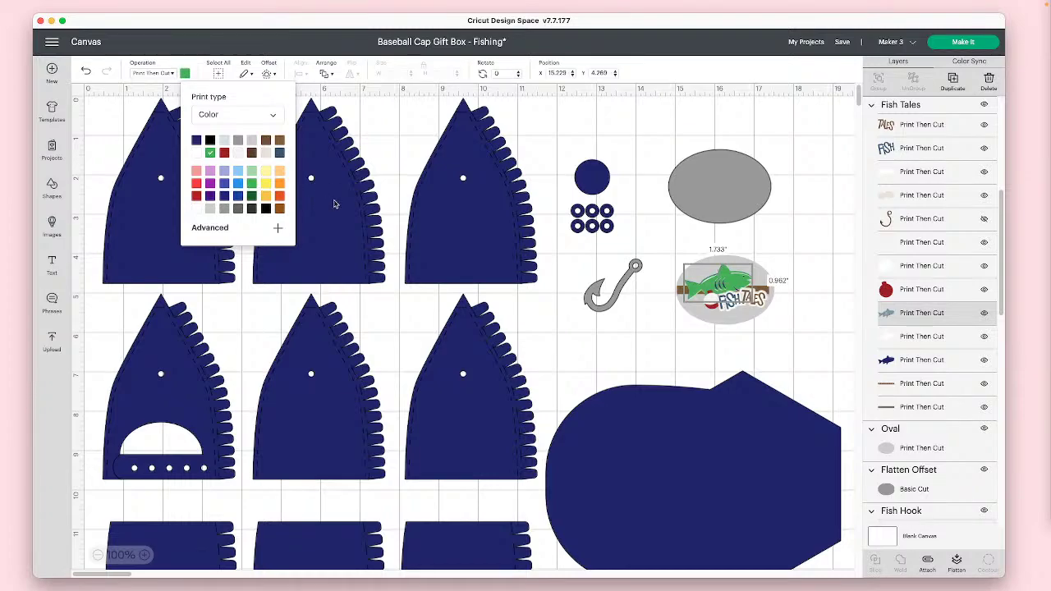
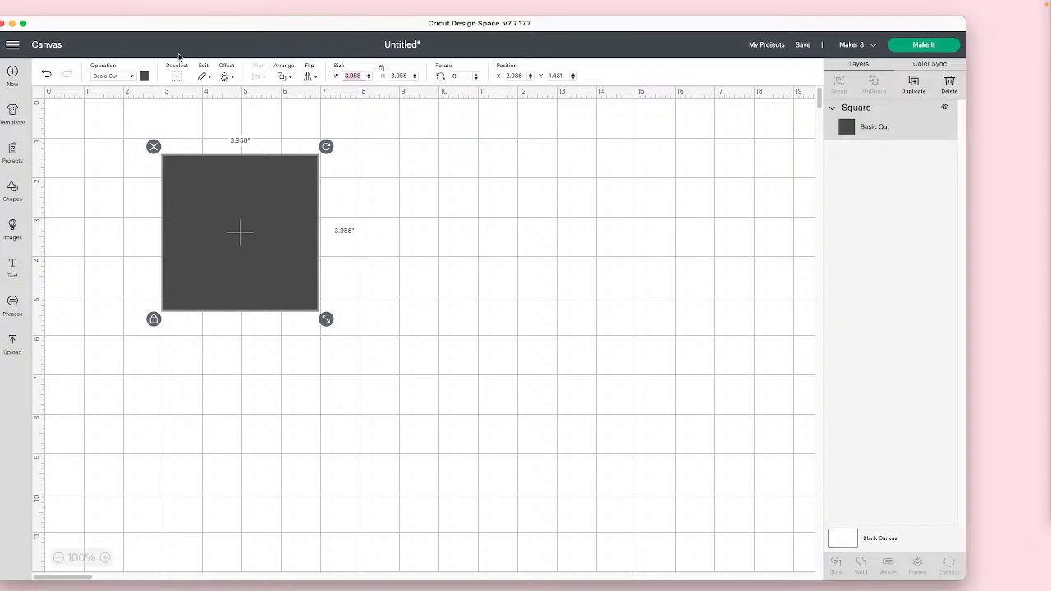
# - Unlock the square's proportions and set its size to 4.5 in wide by 6.25 in high
pyautogui.click(384, 69)
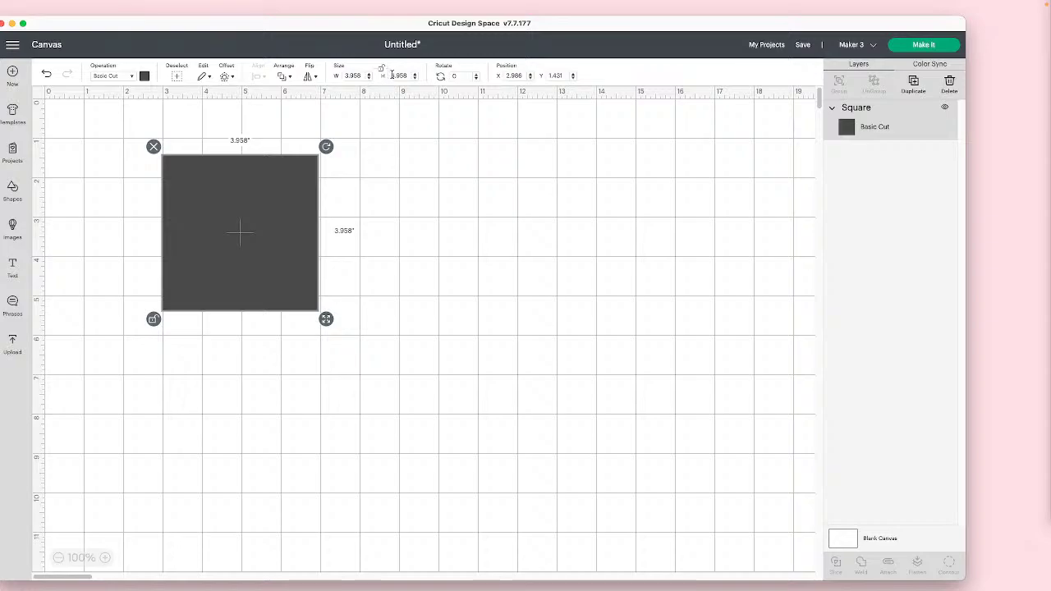
pyautogui.click(344, 73)
pyautogui.write('4.5')
pyautogui.click(405, 75)
pyautogui.write('8')
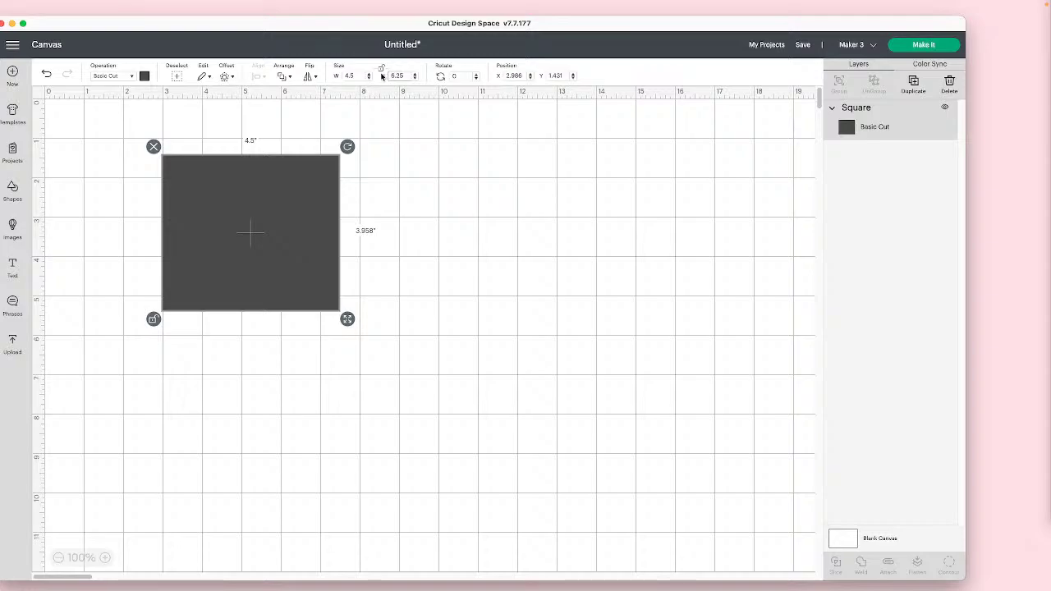
pyautogui.press('Return')
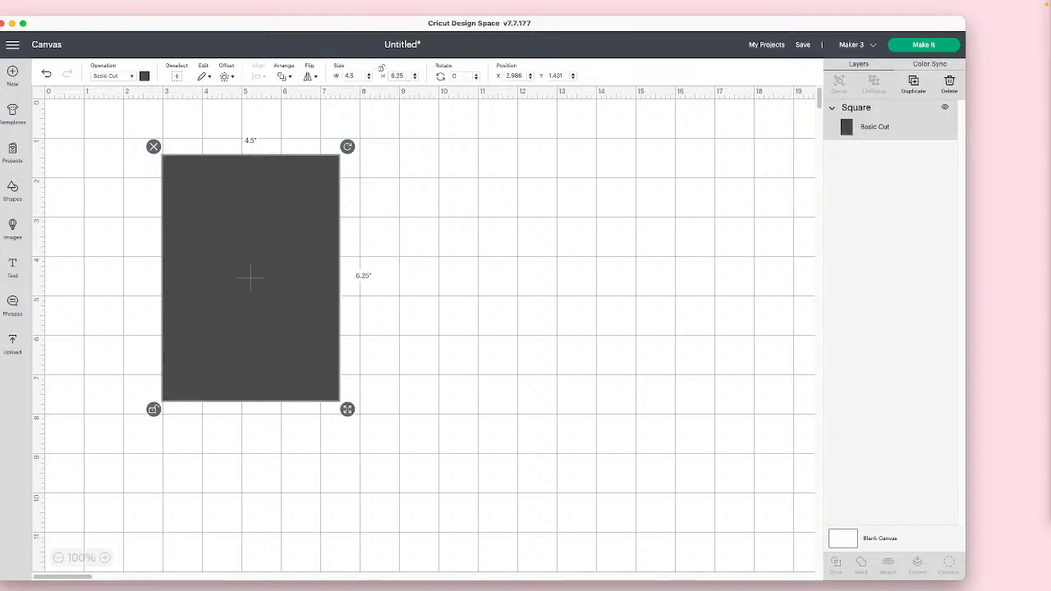
# - Change the rectangle's operation to Guide and shift it slightly on the canvas
pyautogui.click(145, 76)
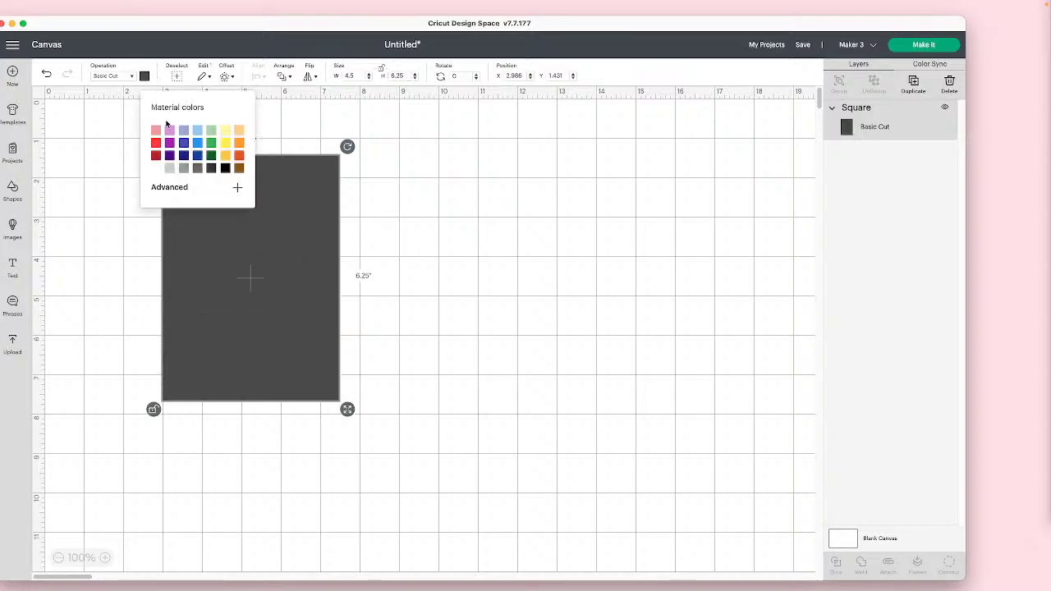
pyautogui.click(126, 77)
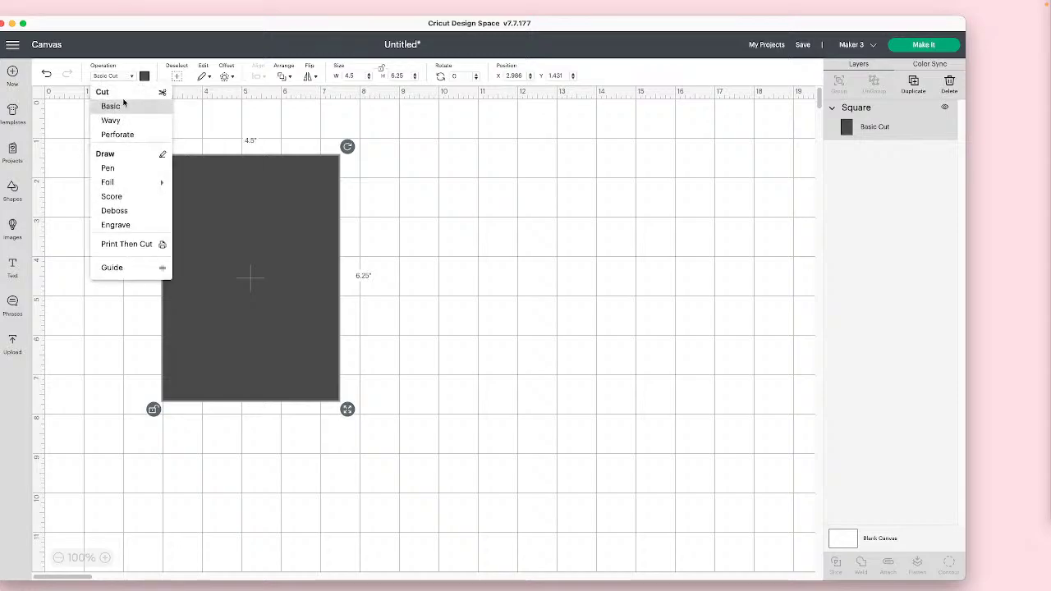
pyautogui.click(132, 267)
pyautogui.click(451, 255)
pyautogui.moveTo(330, 260); pyautogui.dragTo(336, 261)
pyautogui.click(441, 274)
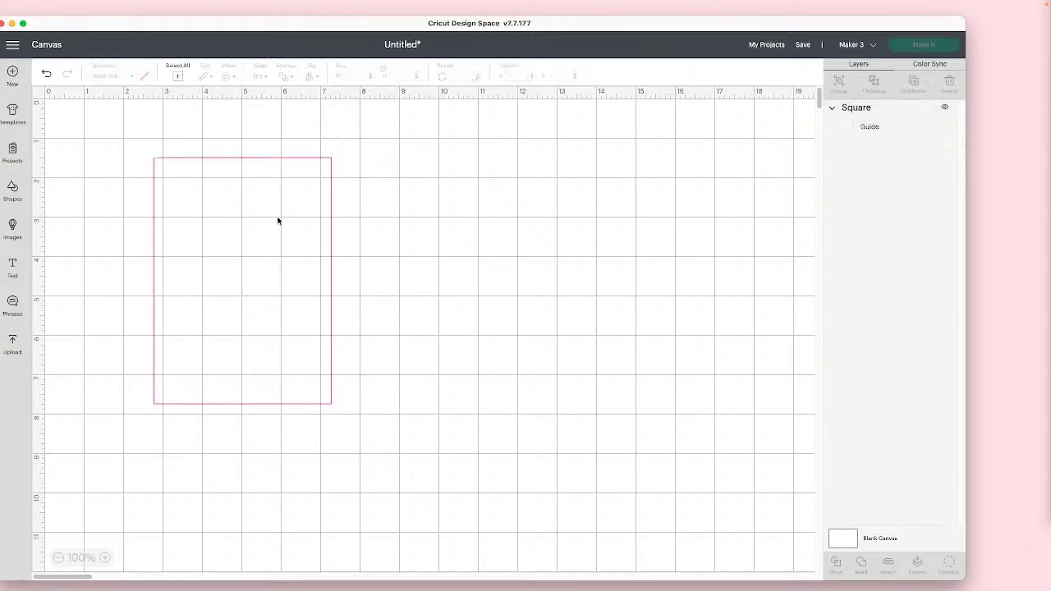
# - Add the "It's Your Birthday!" and Cat Face images from the Featured category to the canvas
pyautogui.click(13, 227)
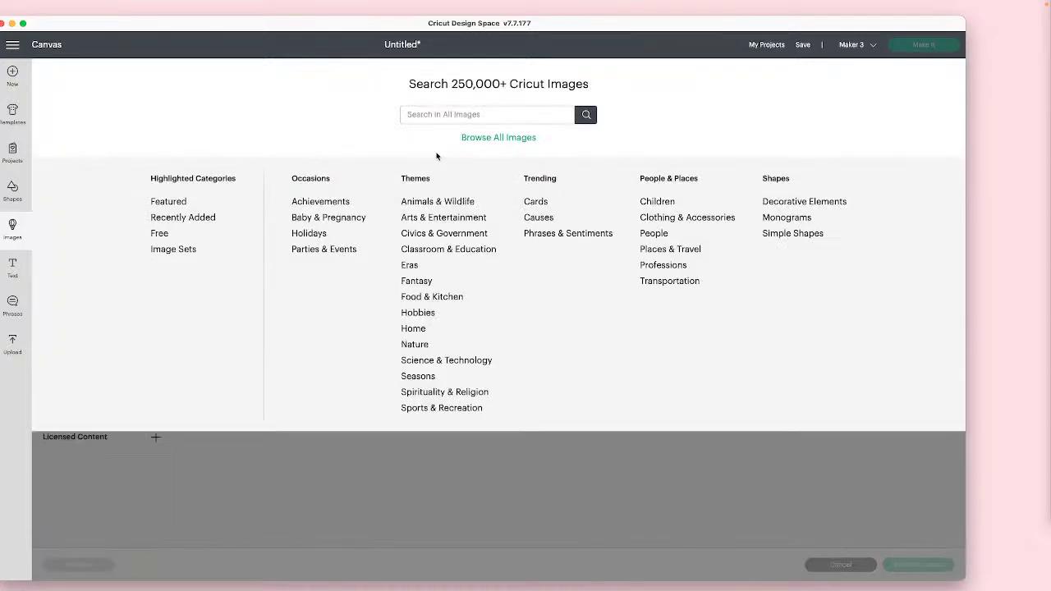
pyautogui.click(169, 204)
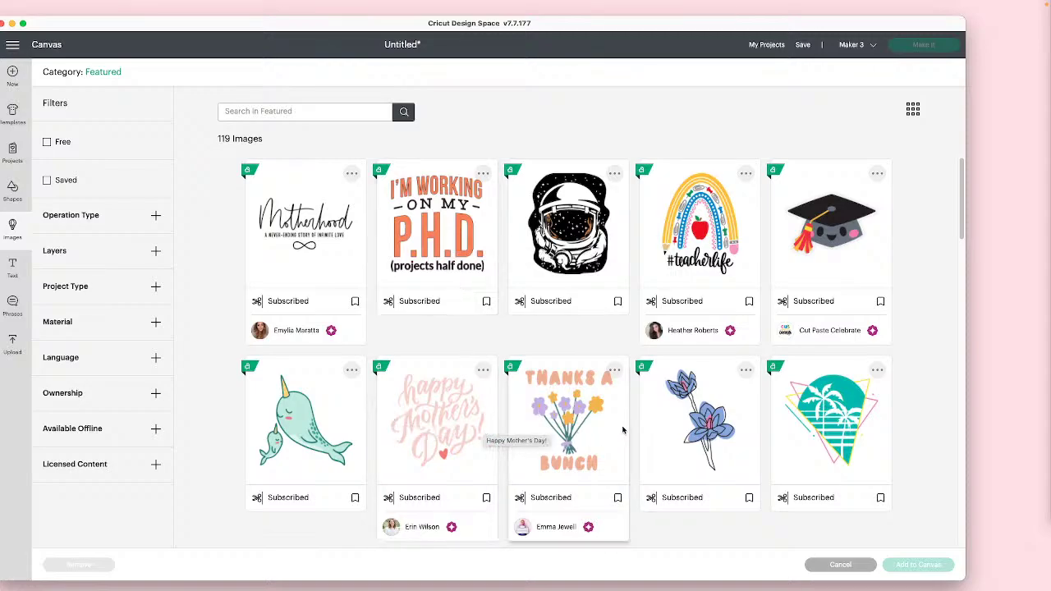
pyautogui.scroll(-5, 642, 364)
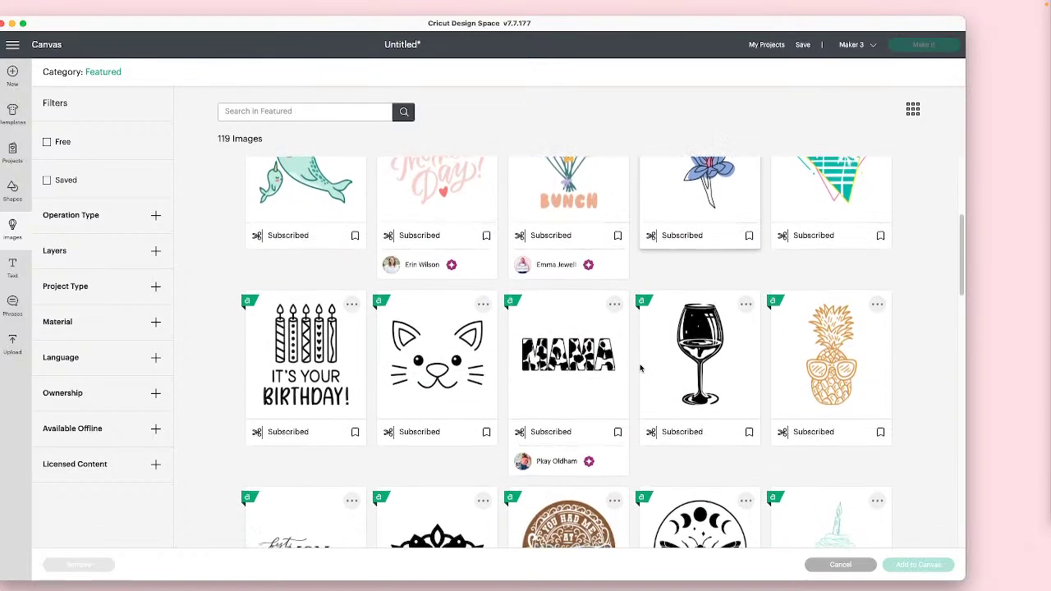
pyautogui.click(312, 212)
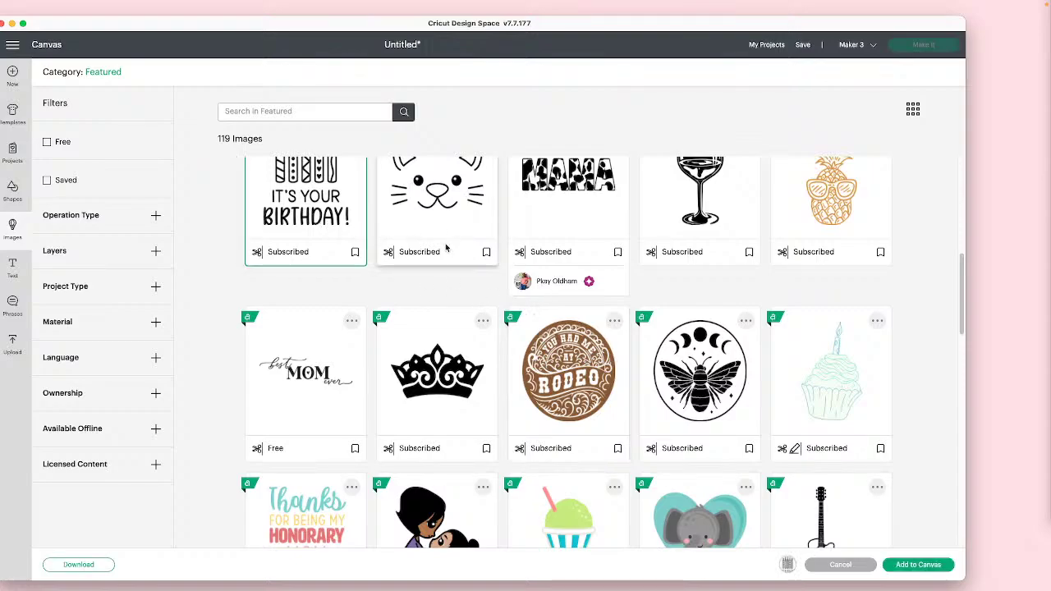
pyautogui.scroll(2, 445, 249)
pyautogui.click(465, 287)
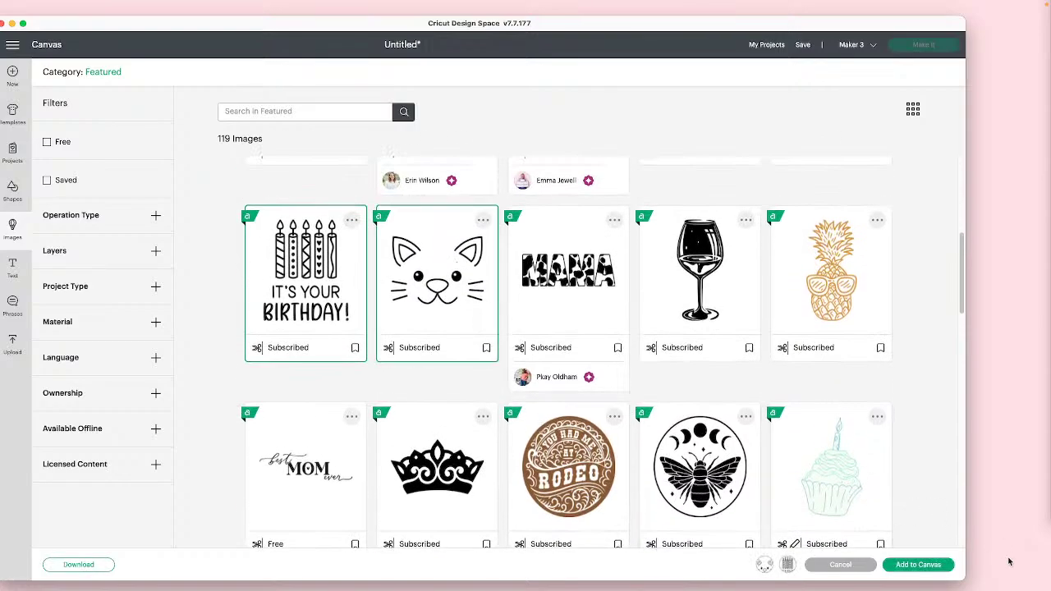
pyautogui.click(949, 566)
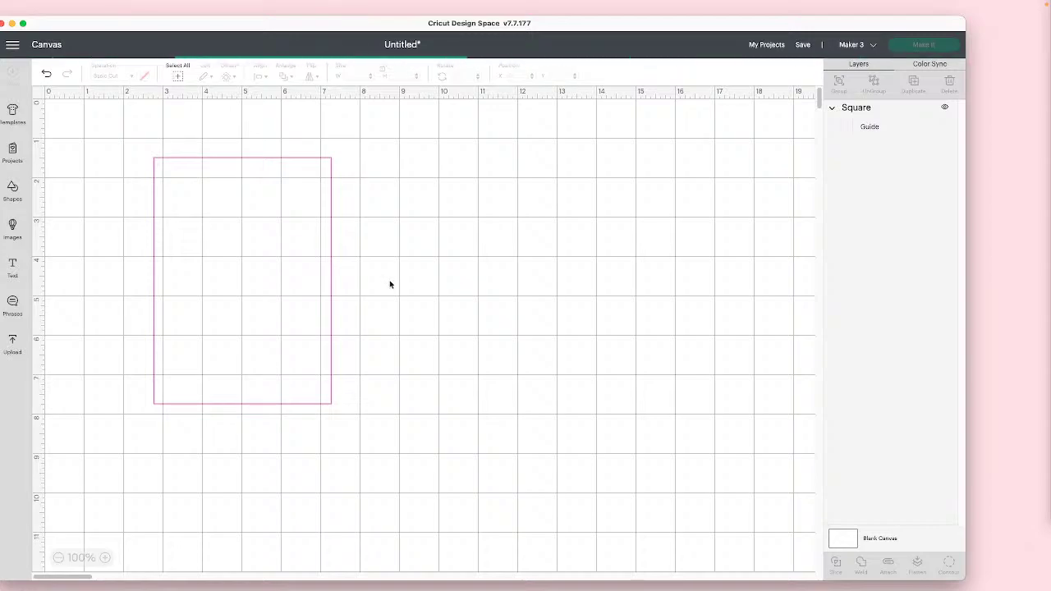
# - Separate the two images and fit the Cat Face inside the upper part of the guide, about 3.26 in wide
pyautogui.moveTo(220, 201); pyautogui.dragTo(385, 271)
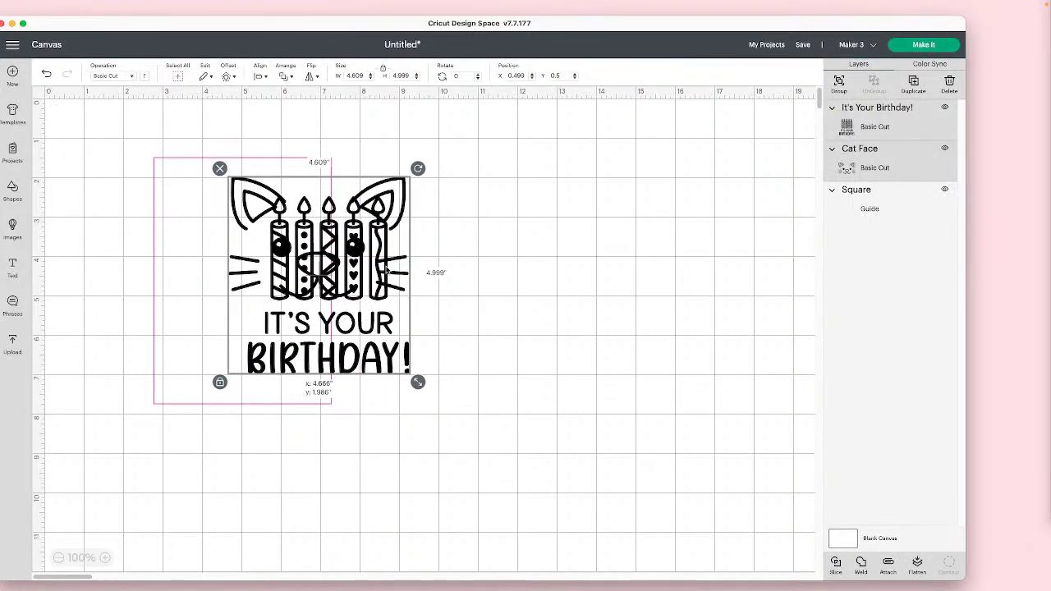
pyautogui.click(483, 372)
pyautogui.moveTo(389, 367); pyautogui.dragTo(605, 399)
pyautogui.moveTo(384, 284); pyautogui.dragTo(314, 259)
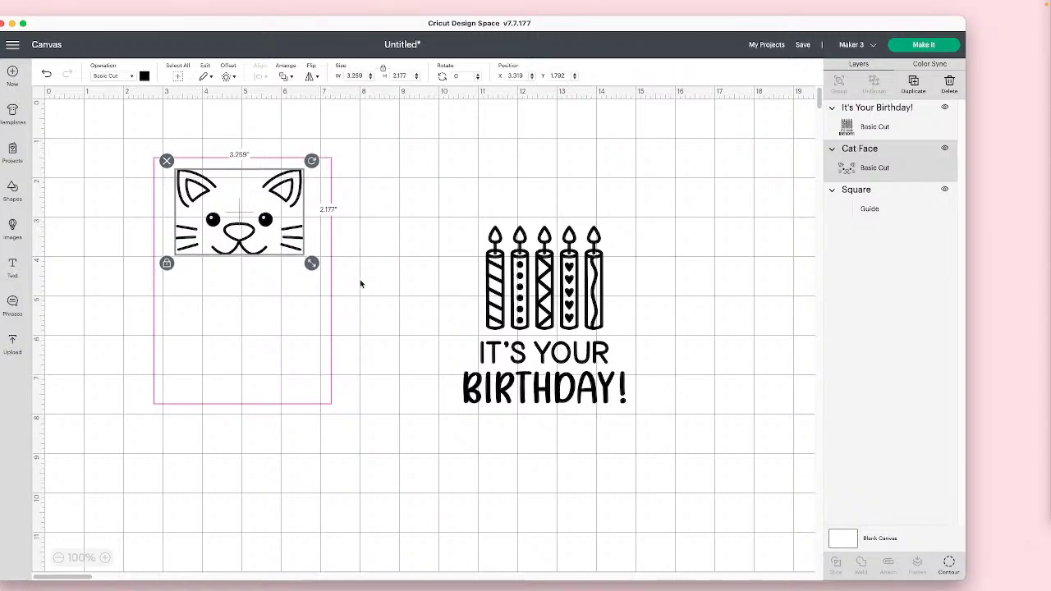
# - Place the birthday candles image below the cat inside the guide, scaled to about 2.97 in wide
pyautogui.click(484, 320)
pyautogui.moveTo(484, 320); pyautogui.dragTo(179, 327)
pyautogui.moveTo(331, 420); pyautogui.dragTo(307, 401)
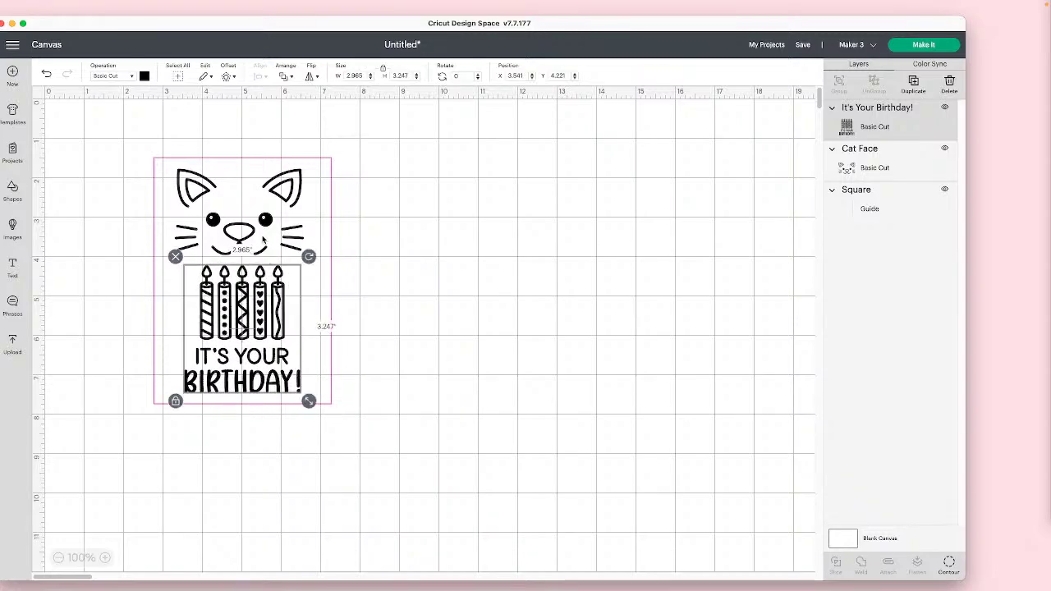
# - Review the prepared cut mats for the cat and birthday images, and return to the canvas
pyautogui.click(261, 234)
pyautogui.click(434, 297)
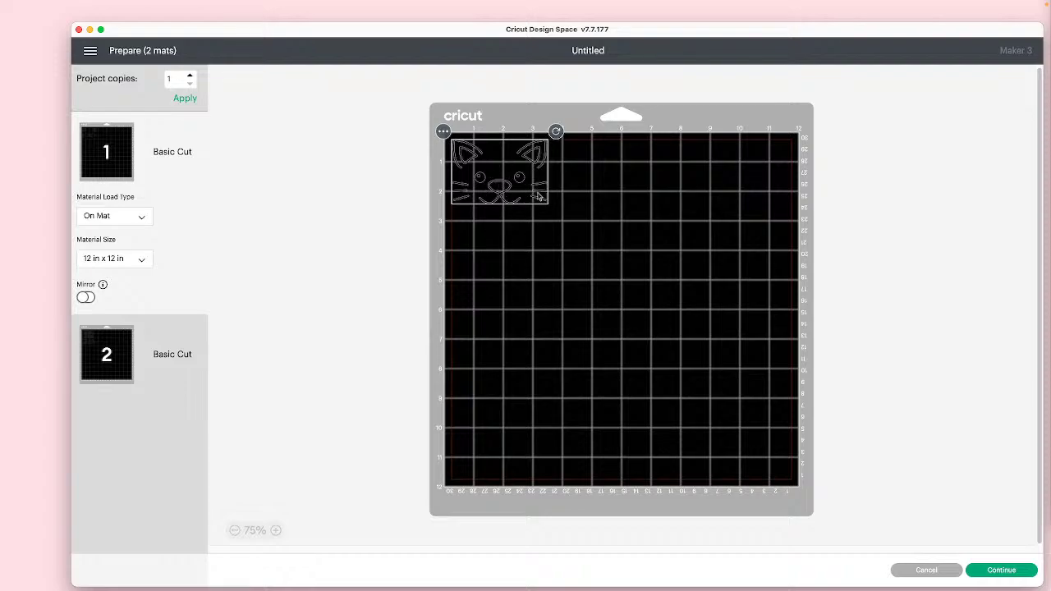
pyautogui.click(99, 347)
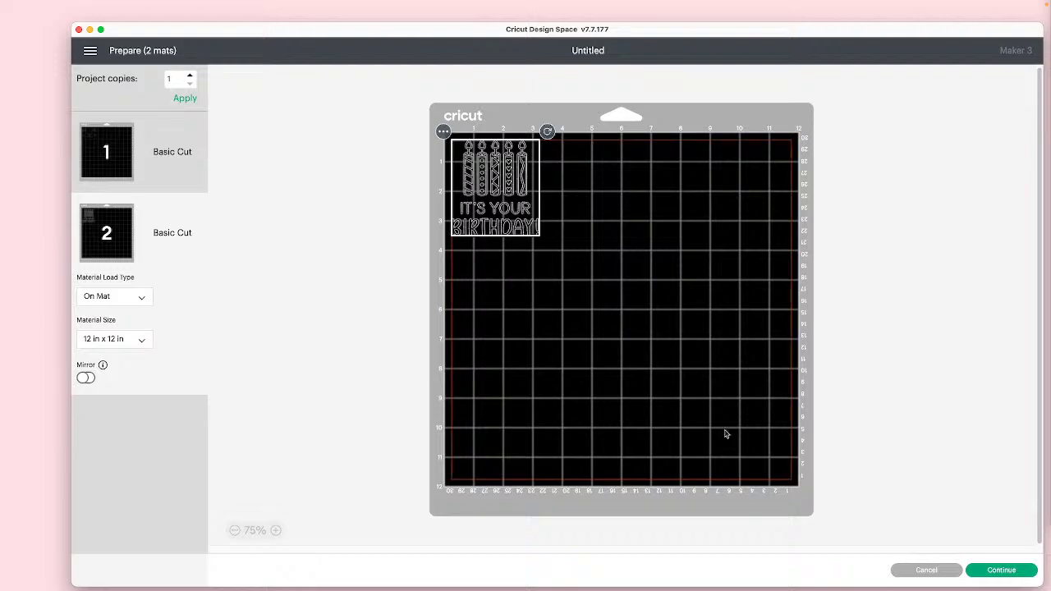
pyautogui.click(925, 568)
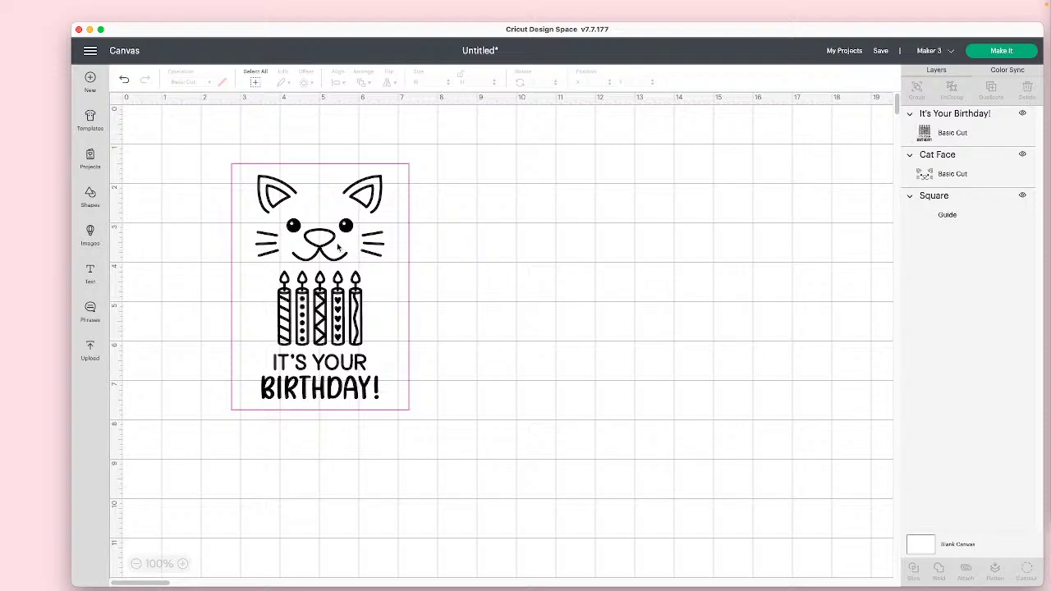
# - Move the Cat Face and birthday images out of the guide and delete both
pyautogui.click(334, 249)
pyautogui.moveTo(334, 249); pyautogui.dragTo(567, 269)
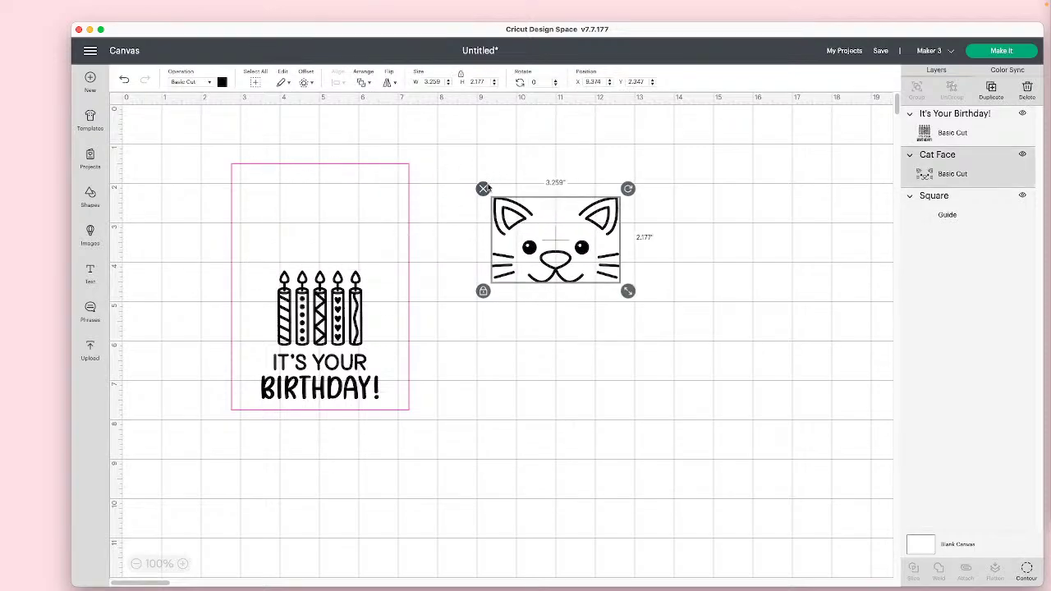
pyautogui.click(481, 185)
pyautogui.moveTo(309, 369); pyautogui.dragTo(591, 351)
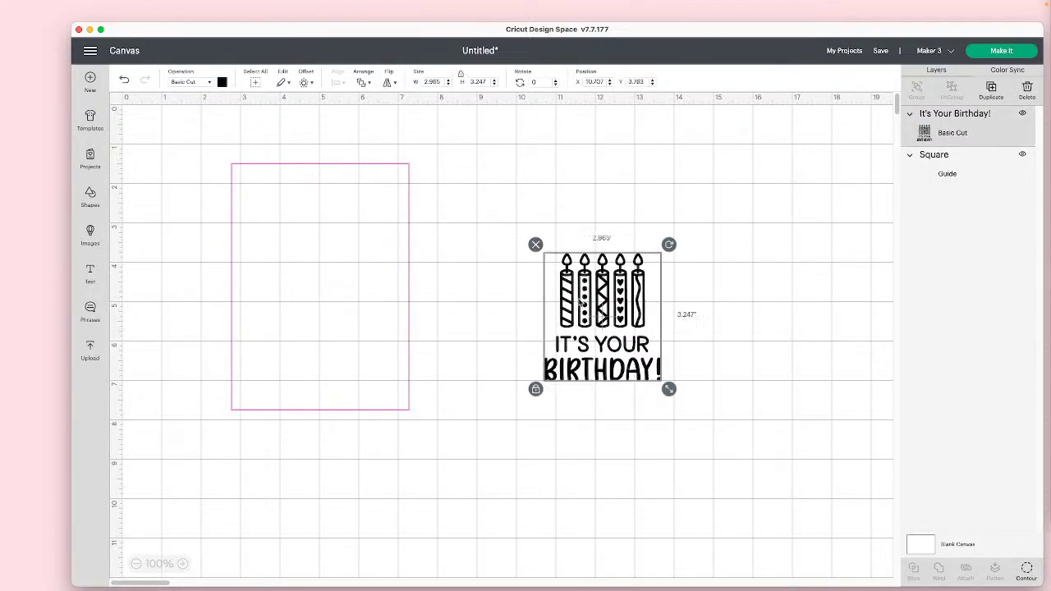
pyautogui.click(532, 244)
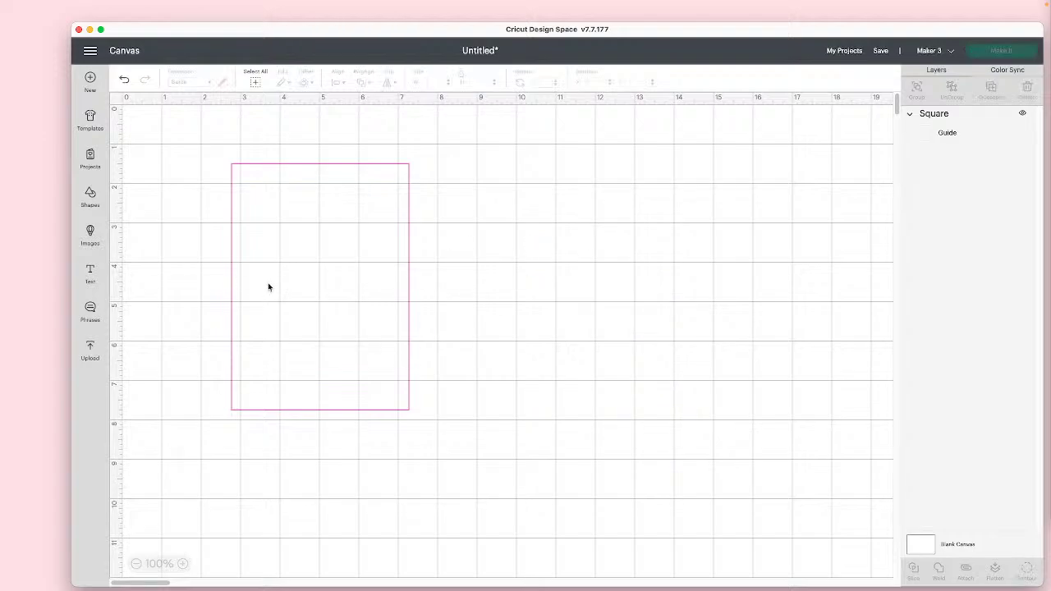
# - Reposition the guide rectangle to about X 4.14, Y 1.79
pyautogui.click(381, 298)
pyautogui.moveTo(382, 298); pyautogui.dragTo(384, 302)
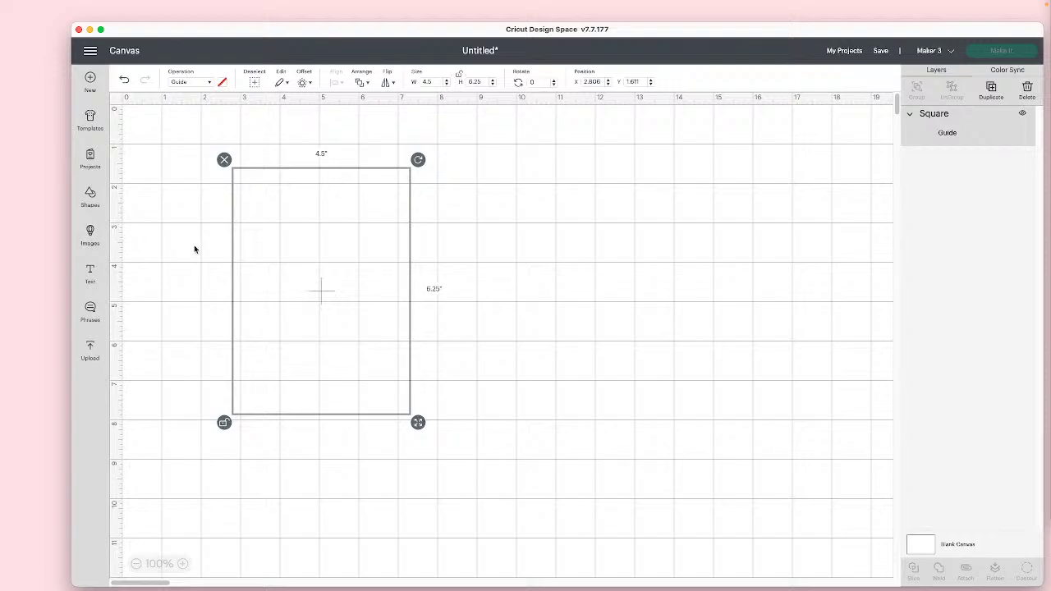
pyautogui.click(568, 310)
pyautogui.moveTo(406, 265); pyautogui.dragTo(491, 280)
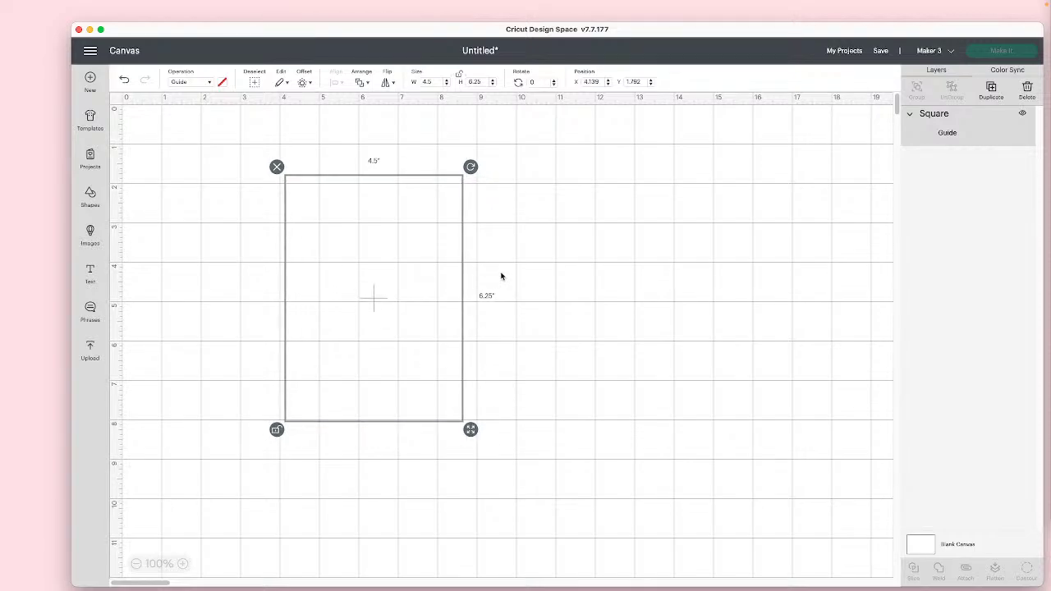
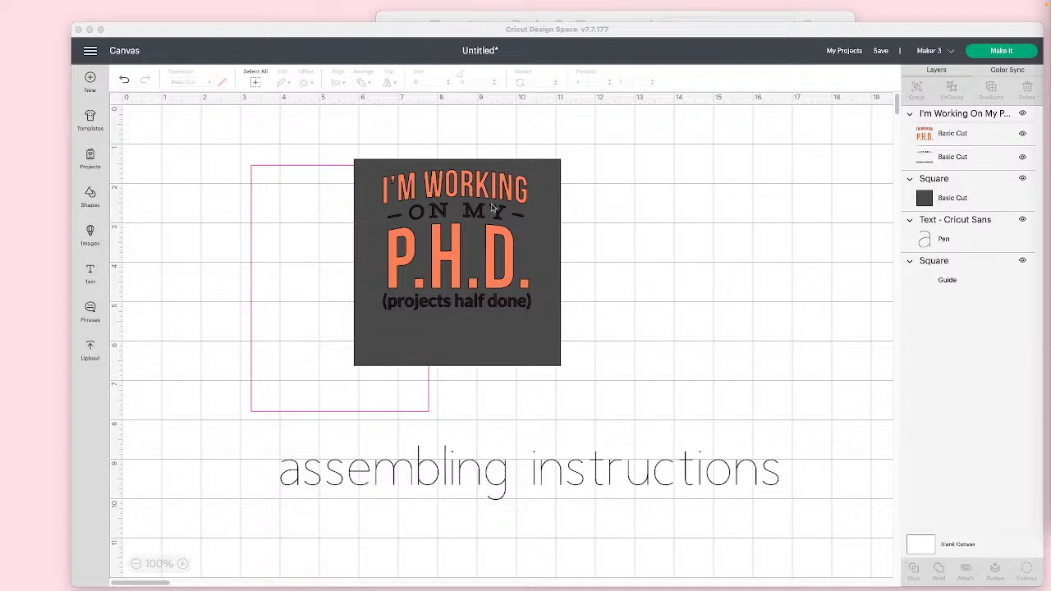
# - Spread out the overlapping P.H.D. design, dark square and guide rectangle across the canvas
pyautogui.click(492, 212)
pyautogui.click(507, 218)
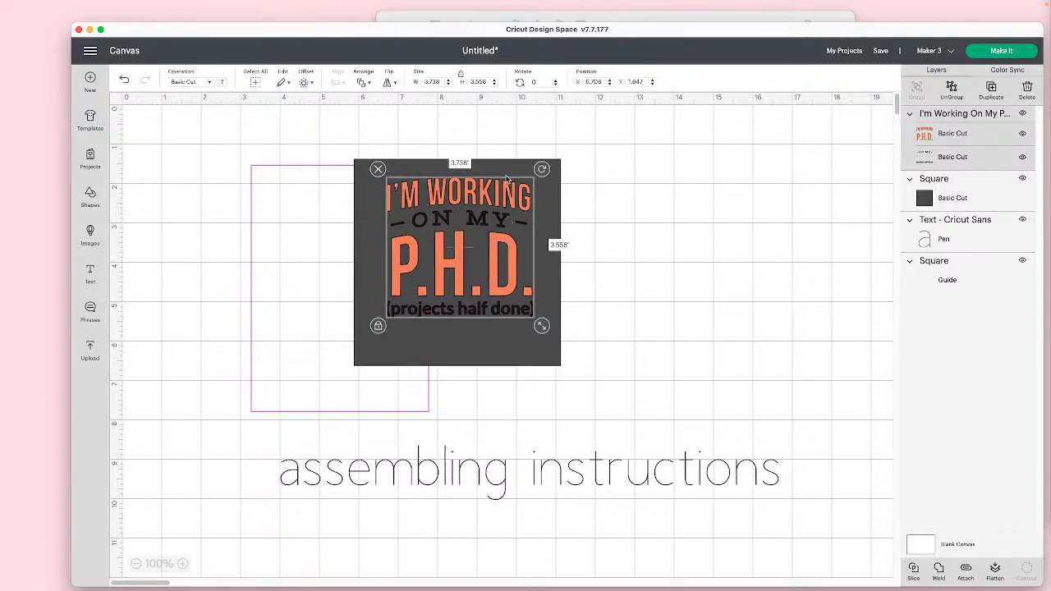
pyautogui.click(505, 175)
pyautogui.moveTo(676, 206); pyautogui.dragTo(507, 167)
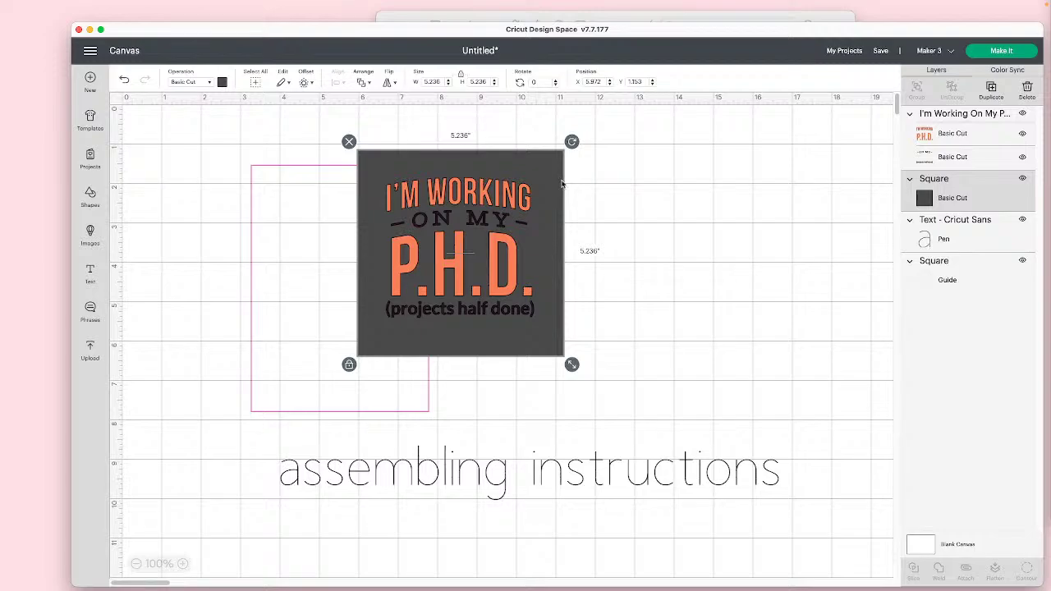
pyautogui.click(472, 285)
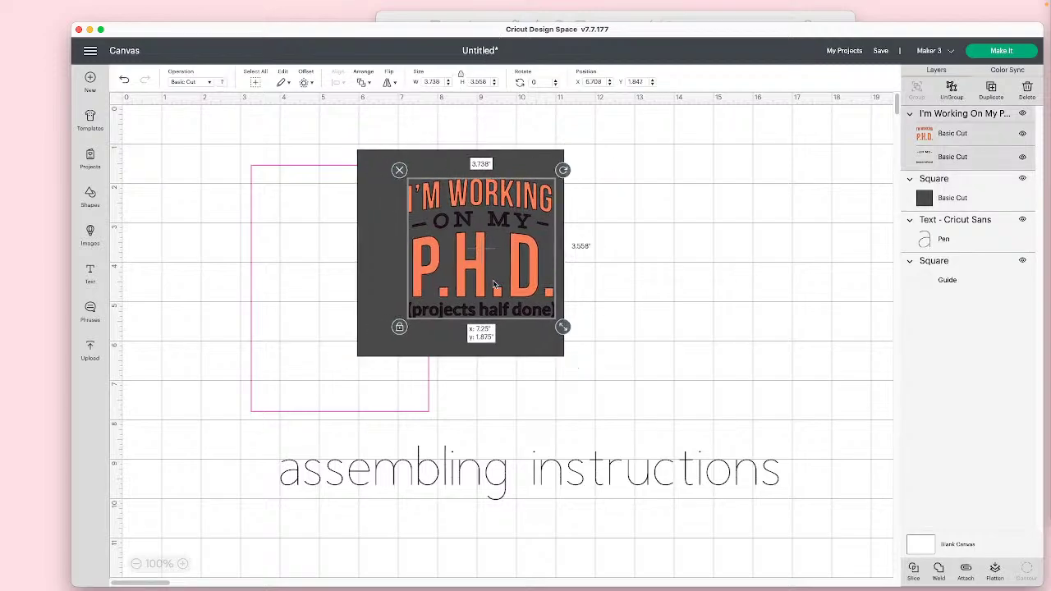
pyautogui.moveTo(426, 165); pyautogui.dragTo(657, 165)
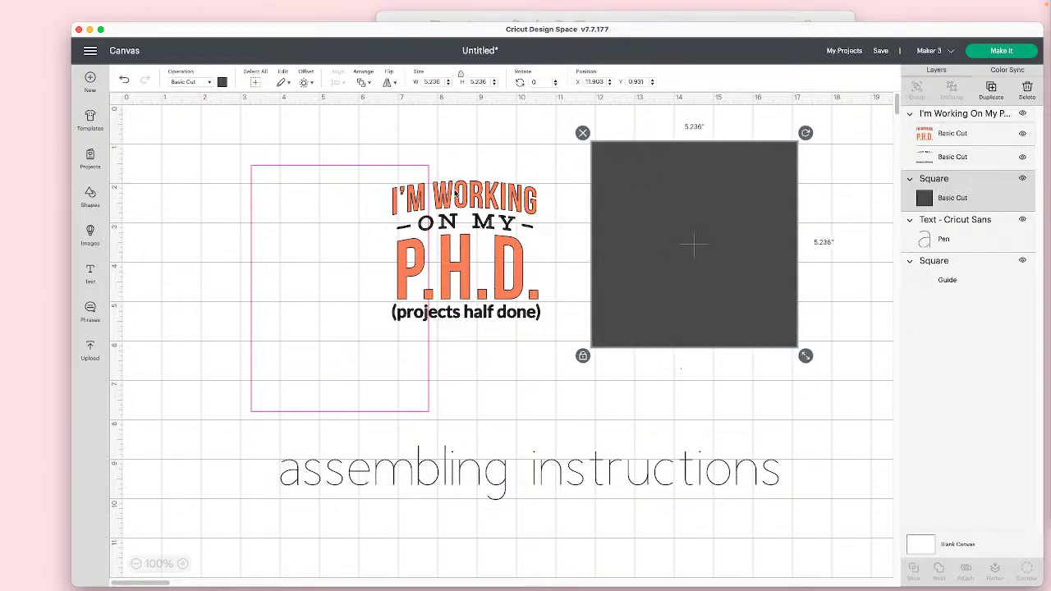
pyautogui.moveTo(456, 194); pyautogui.dragTo(546, 206)
pyautogui.moveTo(359, 225); pyautogui.dragTo(335, 217)
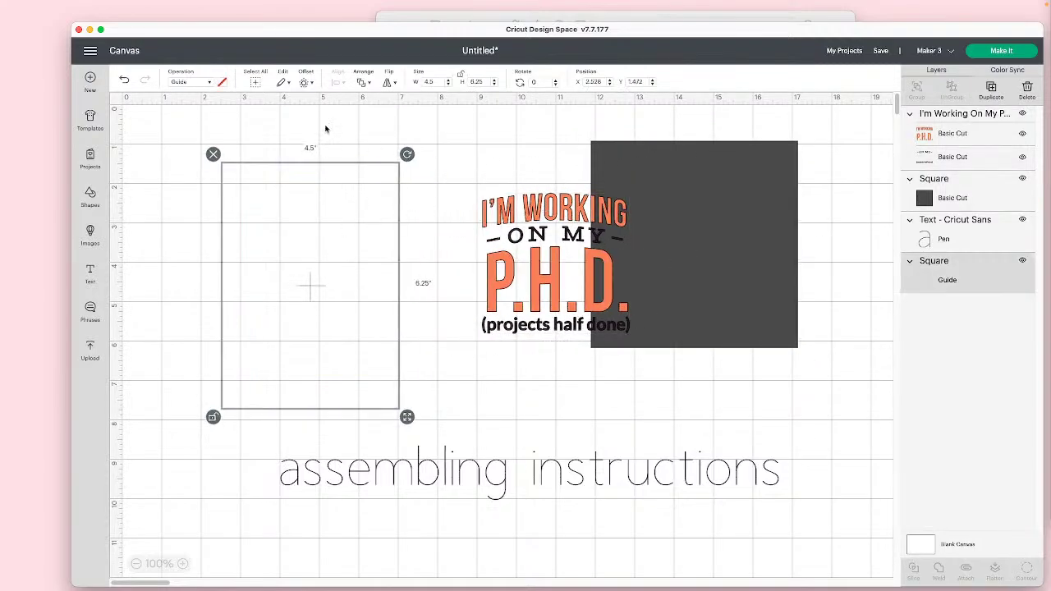
# - Check the operation options of the guide rectangle and inspect the "assembling instructions" text
pyautogui.click(181, 84)
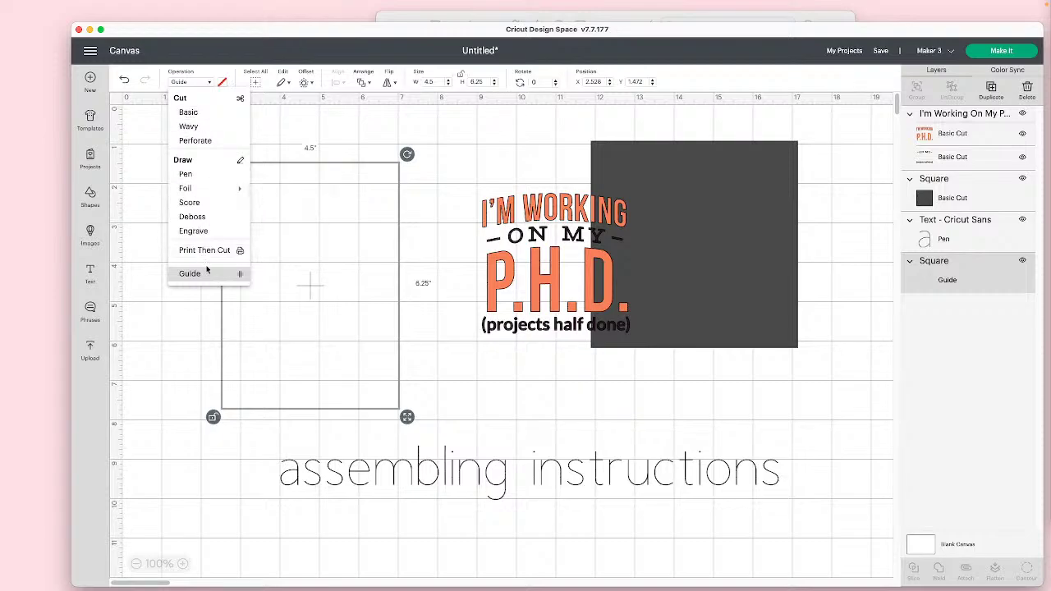
pyautogui.click(345, 296)
pyautogui.click(567, 440)
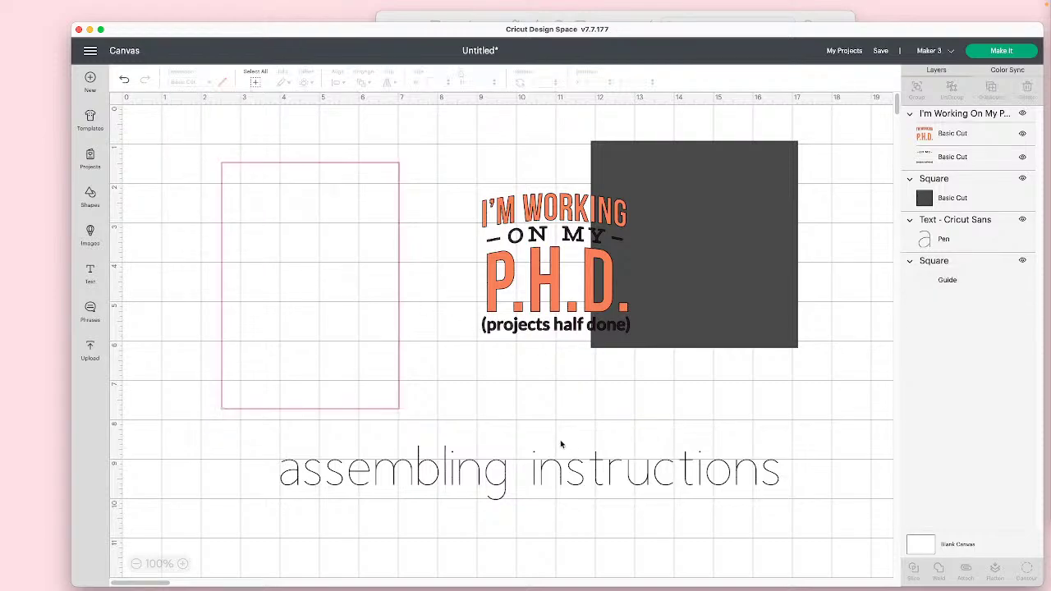
pyautogui.click(561, 460)
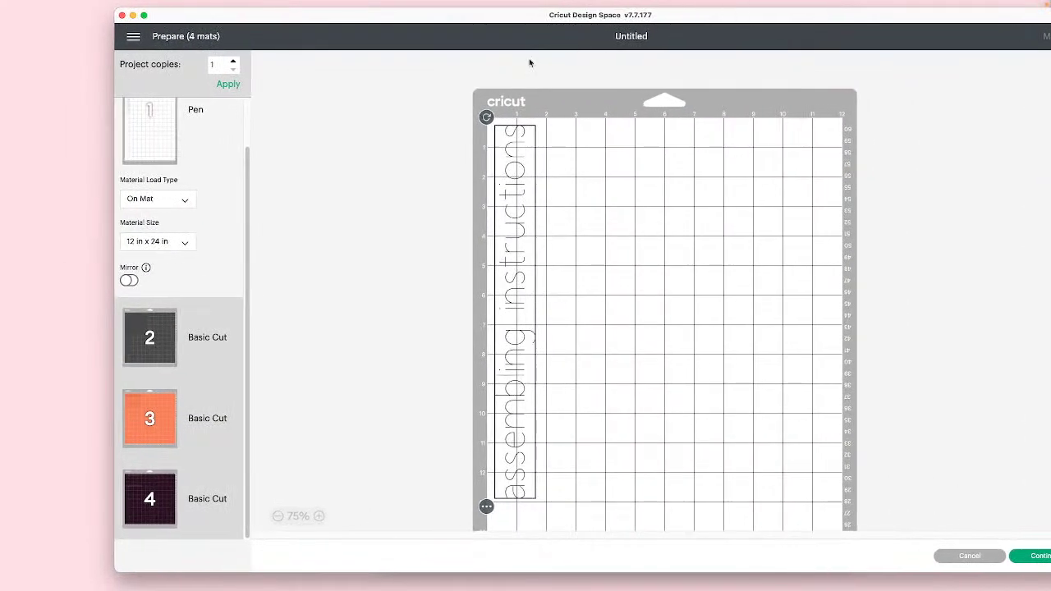
# - Review mats 2, 3 and 4 of the prepared project alongside the Guides Operation help page
pyautogui.click(138, 334)
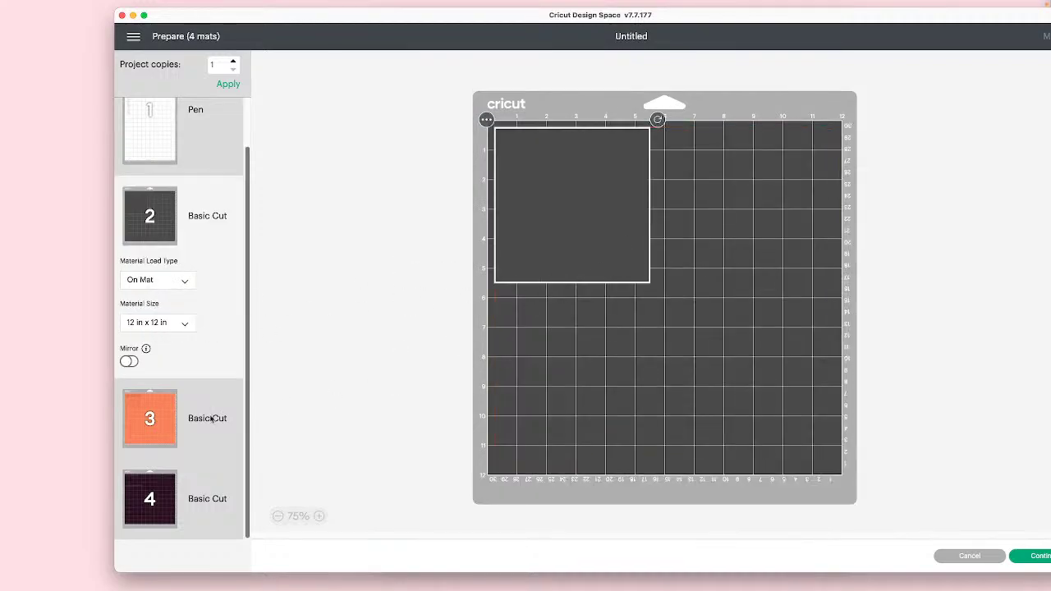
pyautogui.click(165, 428)
pyautogui.click(164, 503)
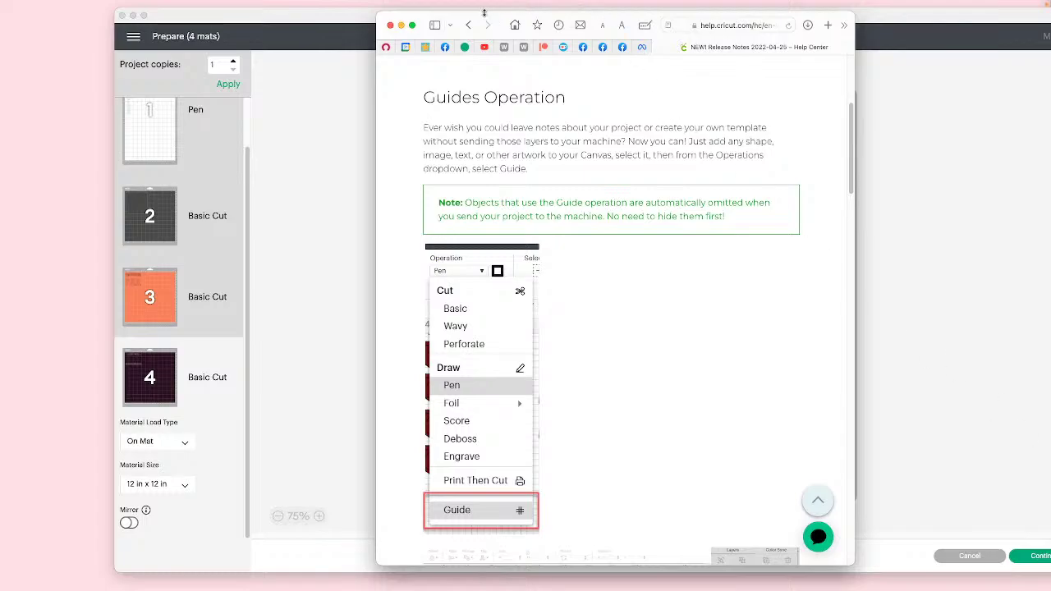
pyautogui.moveTo(485, 21); pyautogui.dragTo(485, 20)
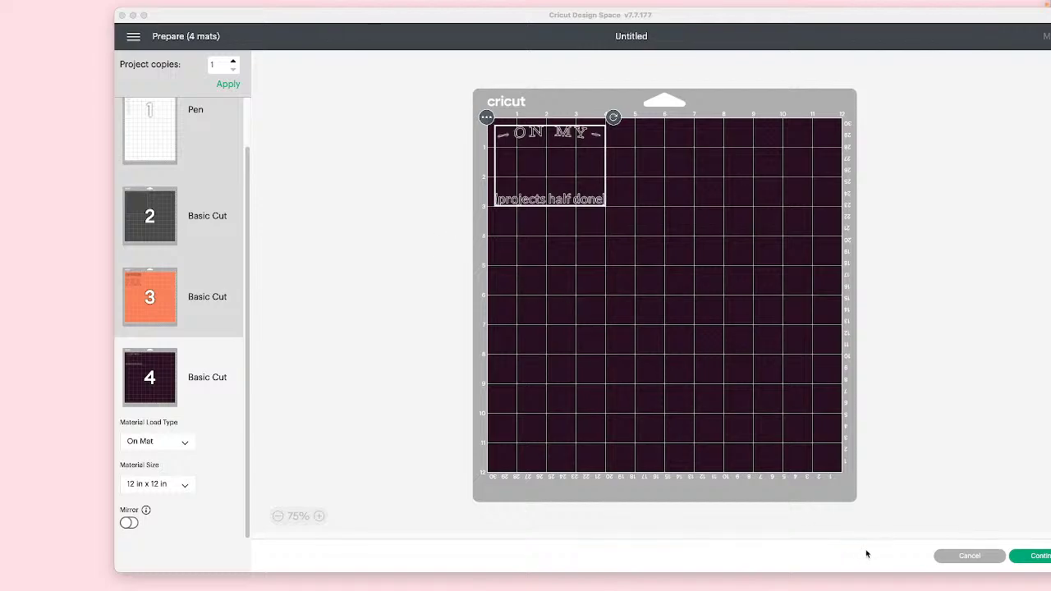
# - Cancel the mat preparation, return to the canvas and select the guide rectangle
pyautogui.click(975, 559)
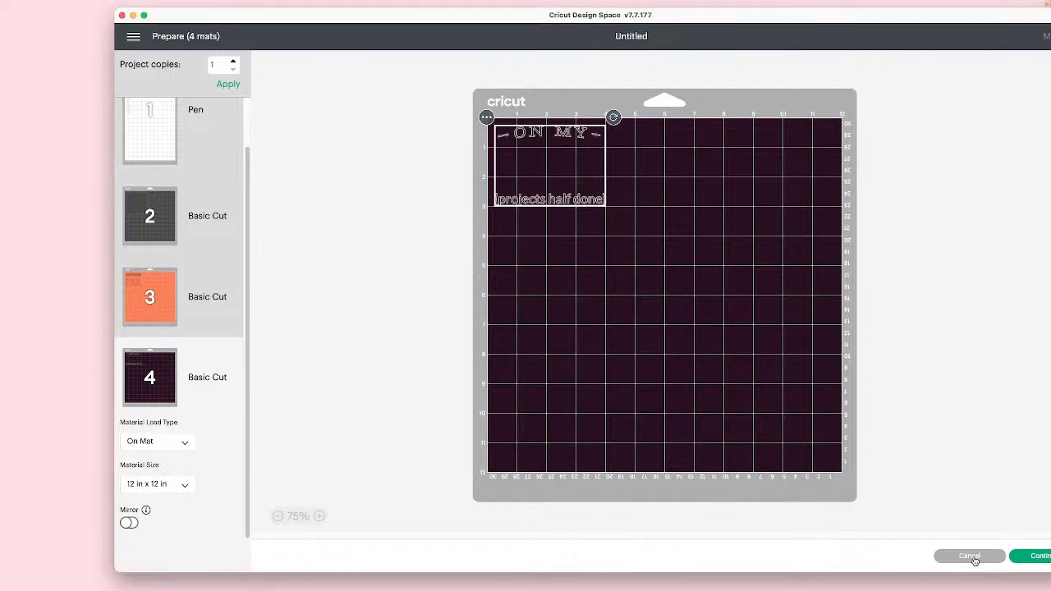
pyautogui.click(970, 556)
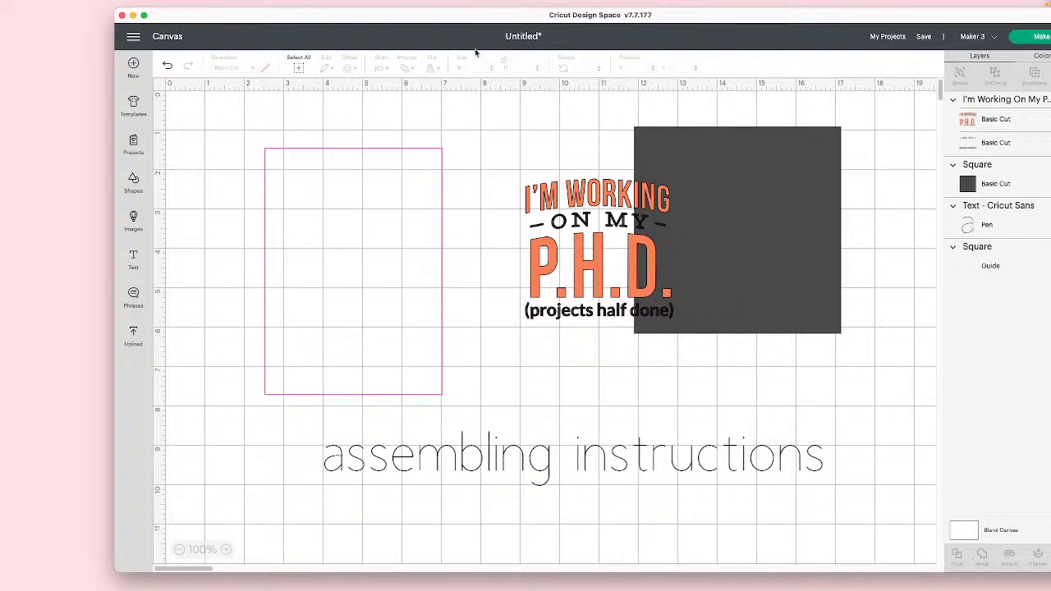
pyautogui.click(430, 281)
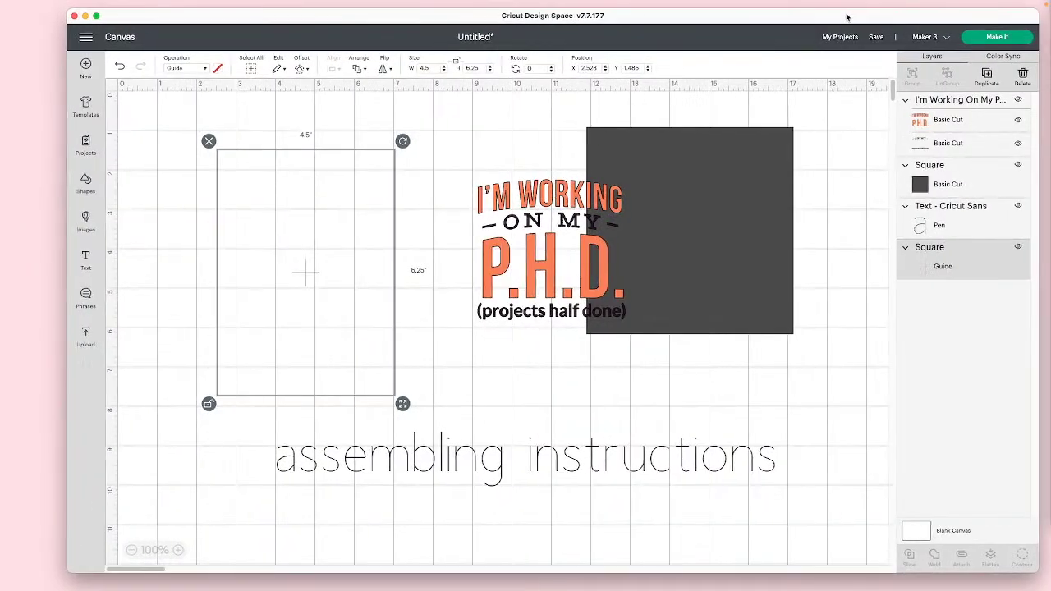
# - Change the dark square's operation to Guide and place it over the guide rectangle at about X 2.07, Y 1.81
pyautogui.click(747, 239)
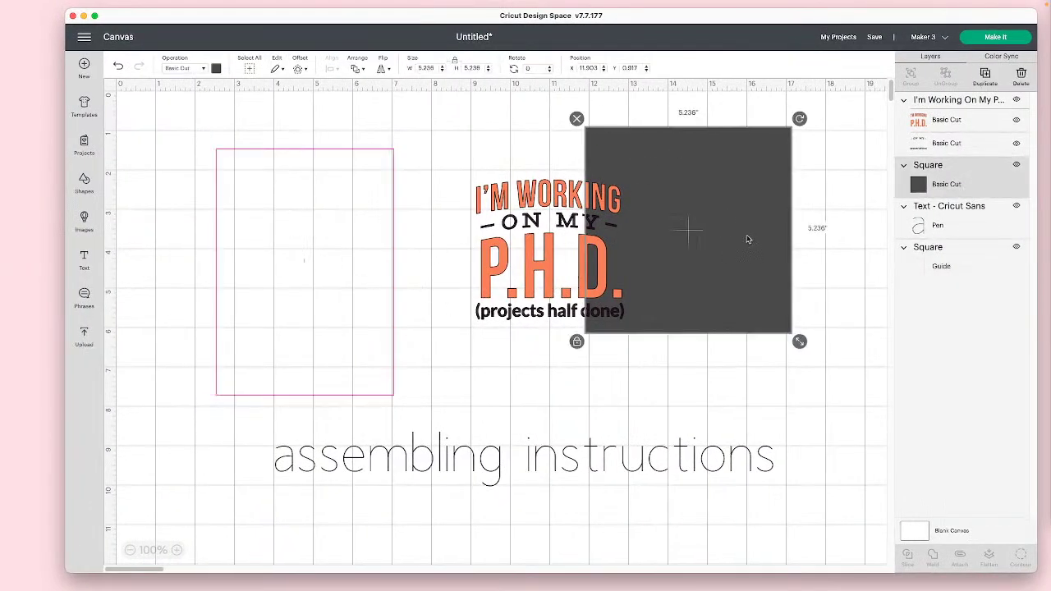
pyautogui.click(215, 68)
pyautogui.click(194, 68)
pyautogui.click(202, 260)
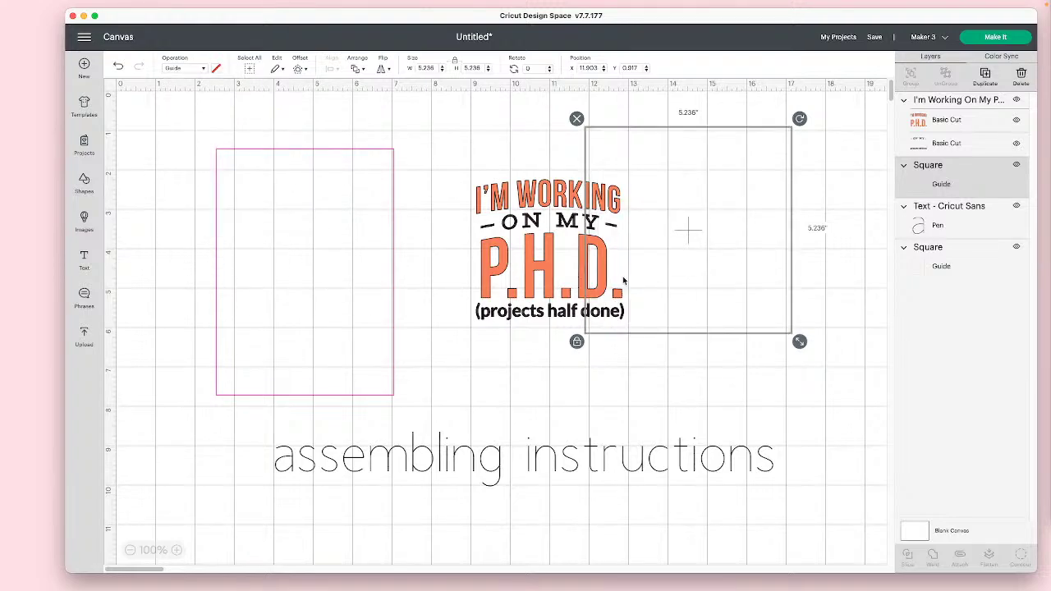
pyautogui.moveTo(720, 311); pyautogui.dragTo(358, 349)
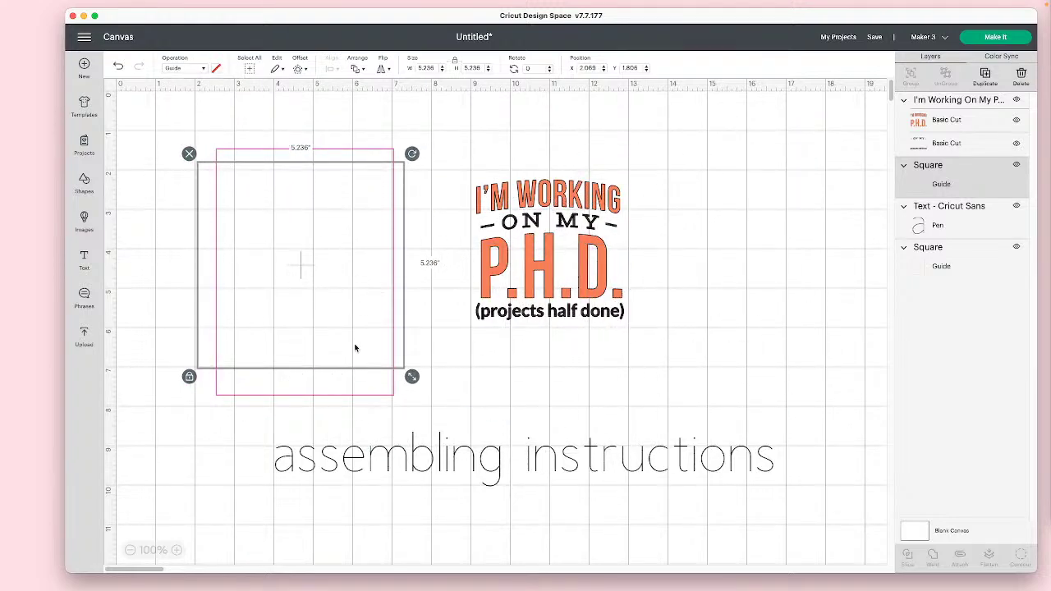
pyautogui.click(468, 164)
# - Move the "assembling instructions" text to about X 1.45, Y 7.54 and change its operation to Guide
pyautogui.moveTo(462, 459); pyautogui.dragTo(360, 419)
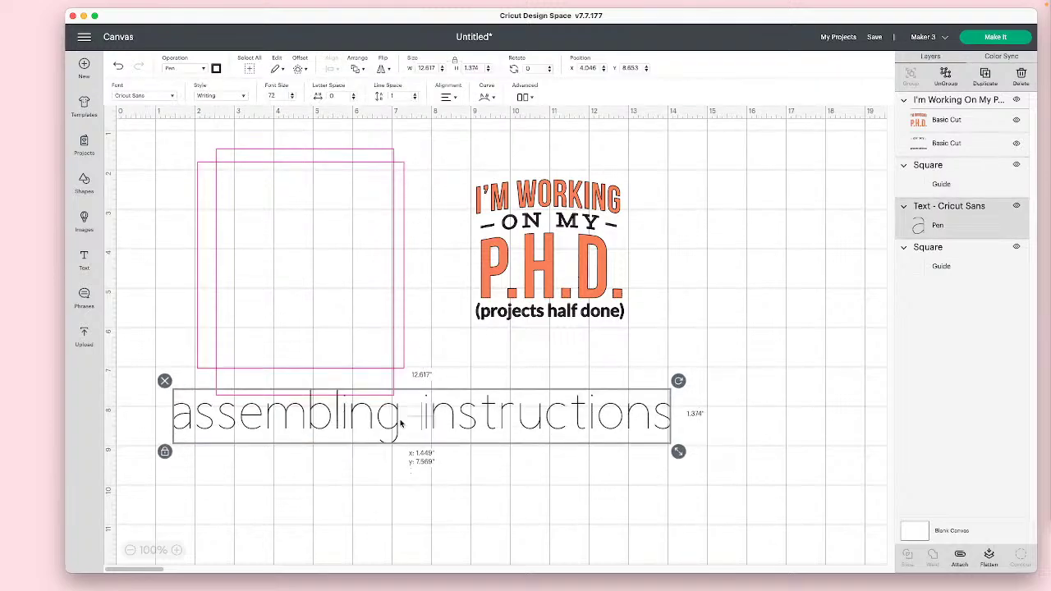
pyautogui.click(195, 70)
pyautogui.click(197, 261)
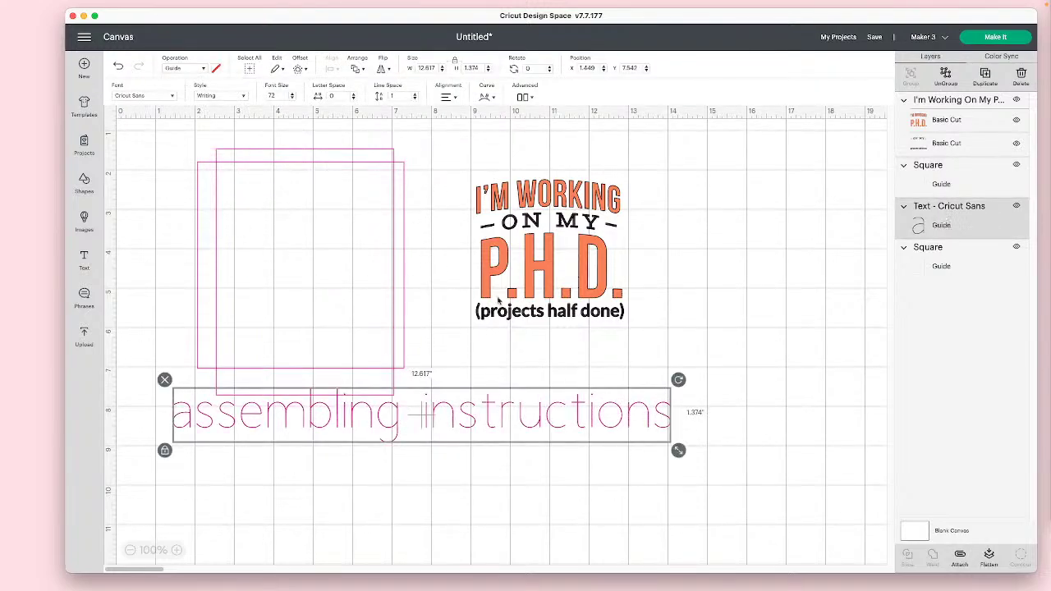
pyautogui.click(666, 298)
# - Frame the P.H.D. design with the square guide at about X 8.31, Y 1.43, and shrink the "assembling instructions" text to fit inside the guide rectangle
pyautogui.moveTo(320, 164); pyautogui.dragTo(554, 174)
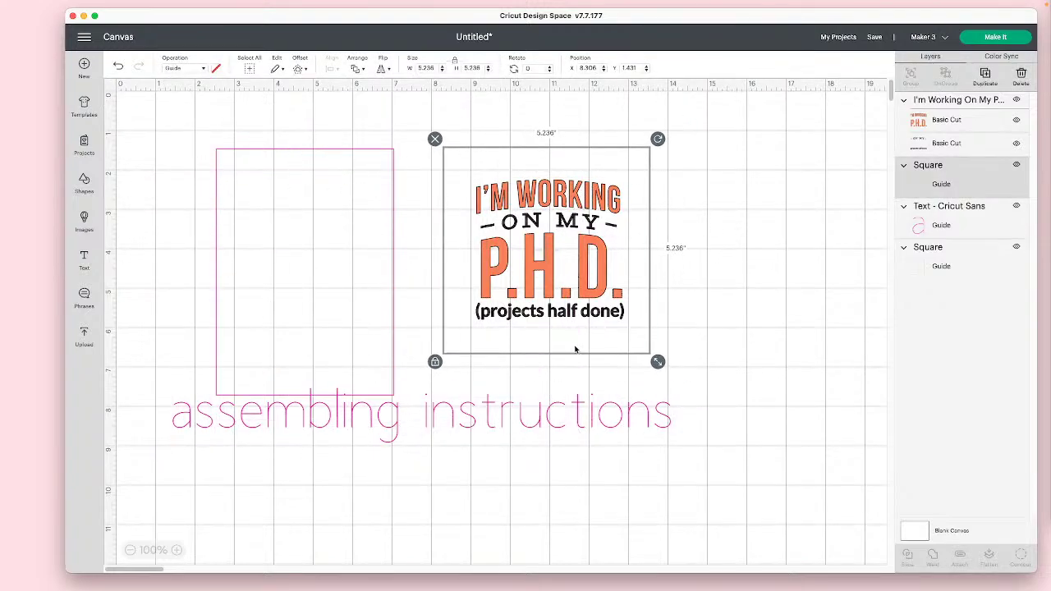
pyautogui.click(599, 402)
pyautogui.moveTo(680, 446); pyautogui.dragTo(375, 272)
pyautogui.click(682, 361)
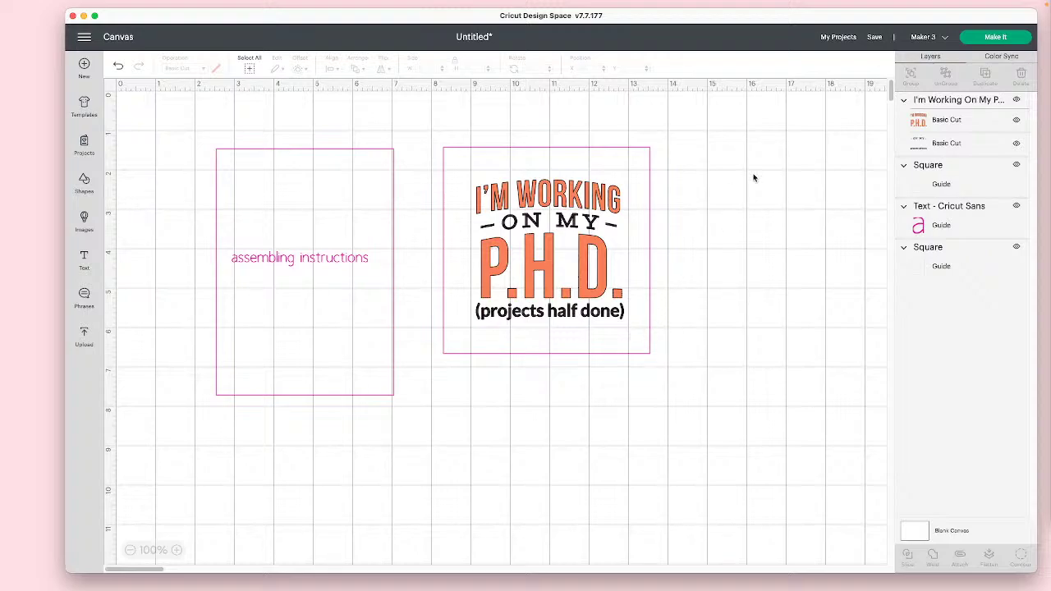
# - Compare the Guides Operation help page with the operation options of the P.H.D. design
pyautogui.moveTo(1050, 49); pyautogui.dragTo(398, 68)
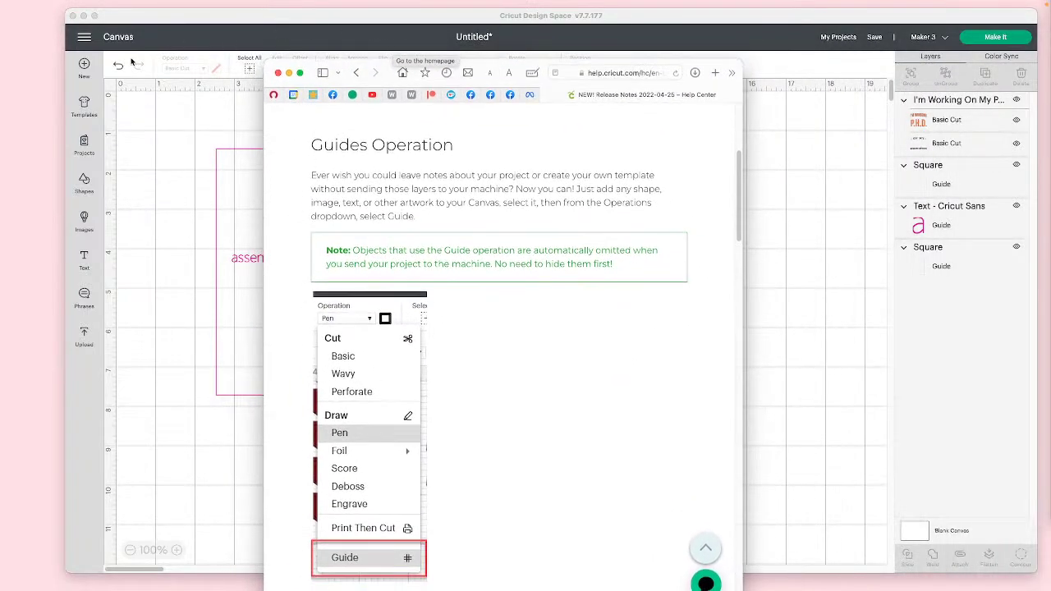
pyautogui.click(194, 80)
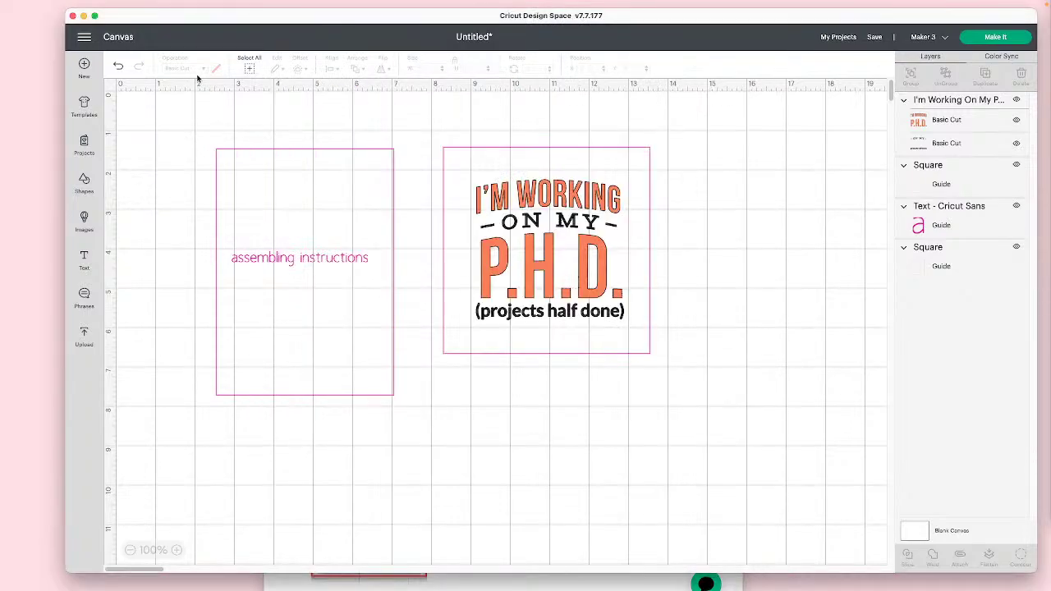
pyautogui.click(538, 187)
pyautogui.click(195, 75)
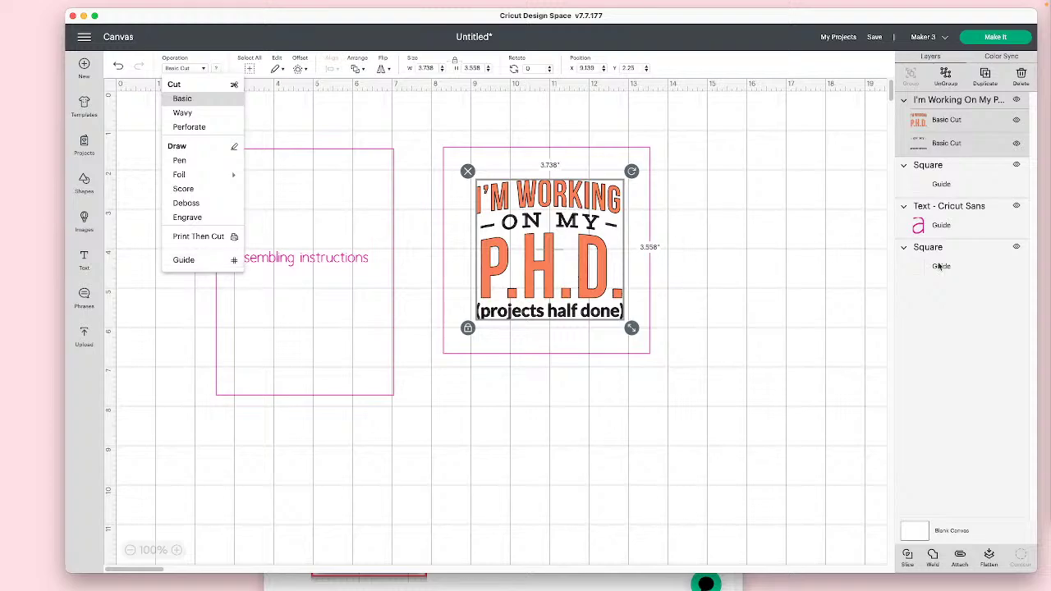
# - Switch to the browser help page and read from the Guides Operation example through to the Text Improvements section
pyautogui.press('super+Tab')
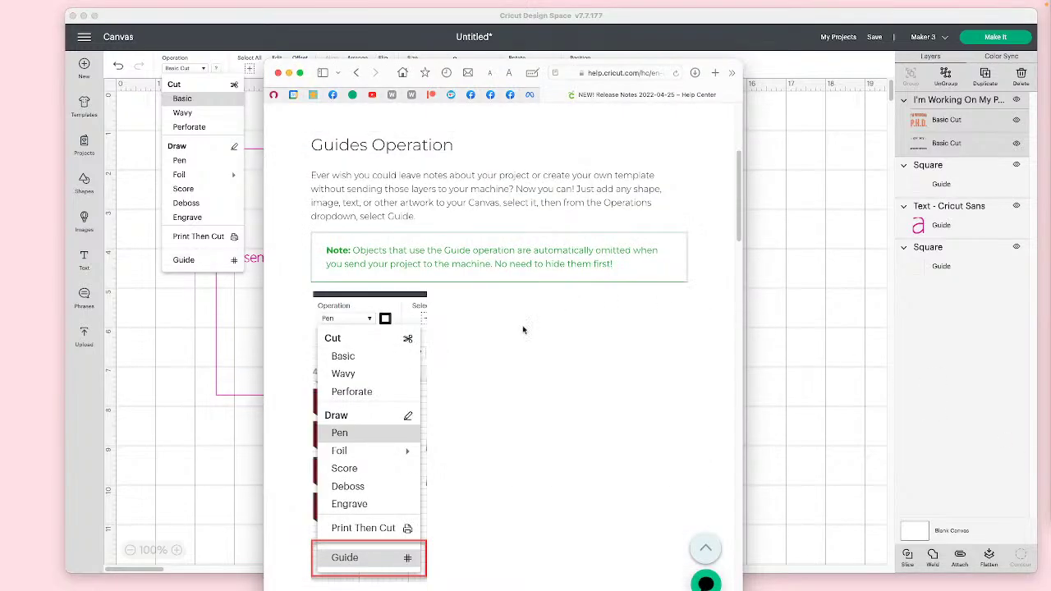
pyautogui.scroll(-4, 492, 305)
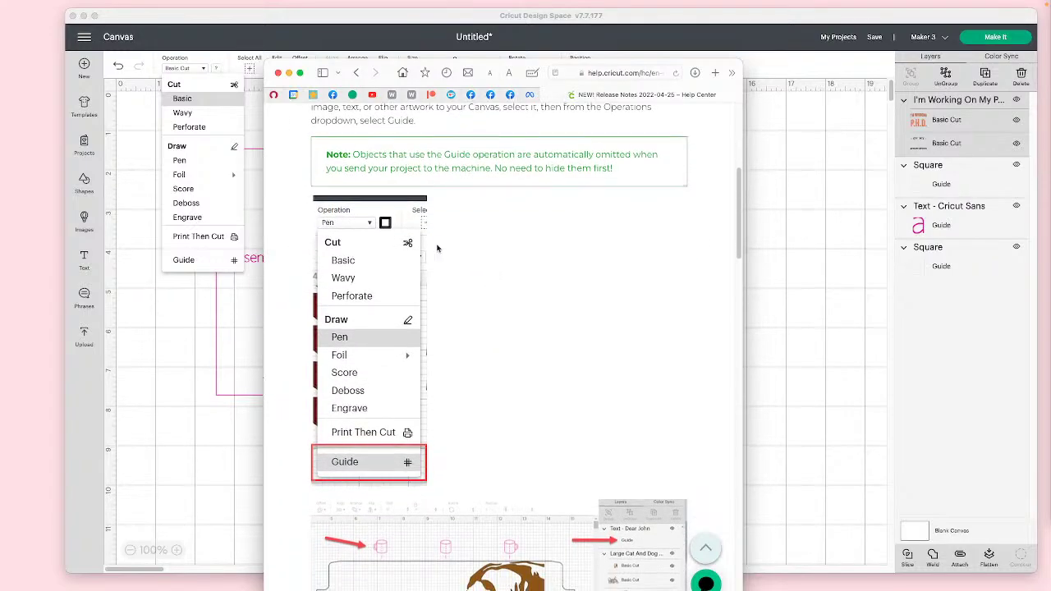
pyautogui.scroll(-4, 441, 296)
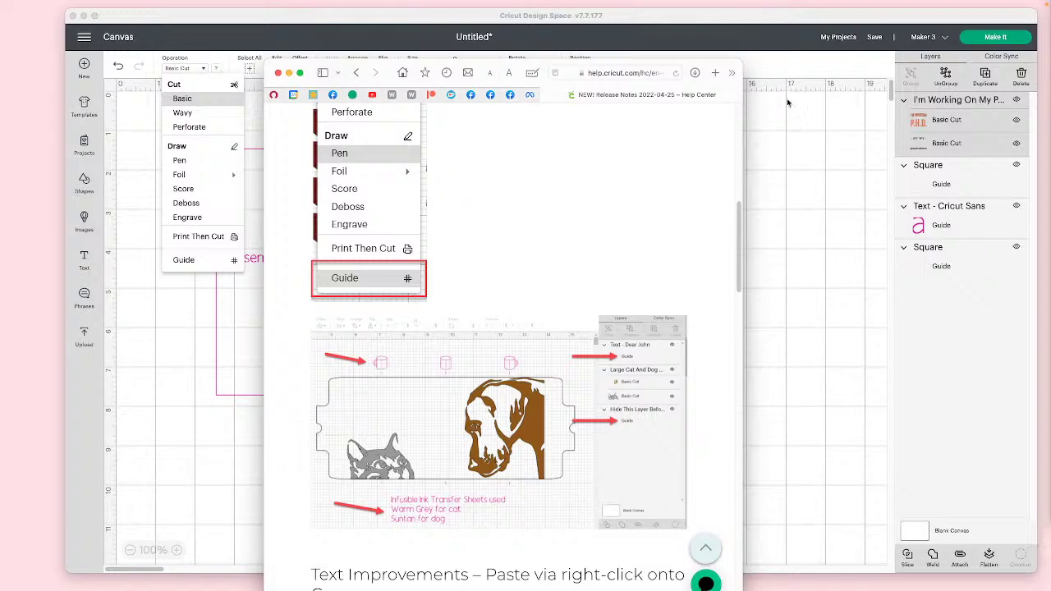
pyautogui.scroll(-1, 499, 406)
pyautogui.scroll(-4, 499, 405)
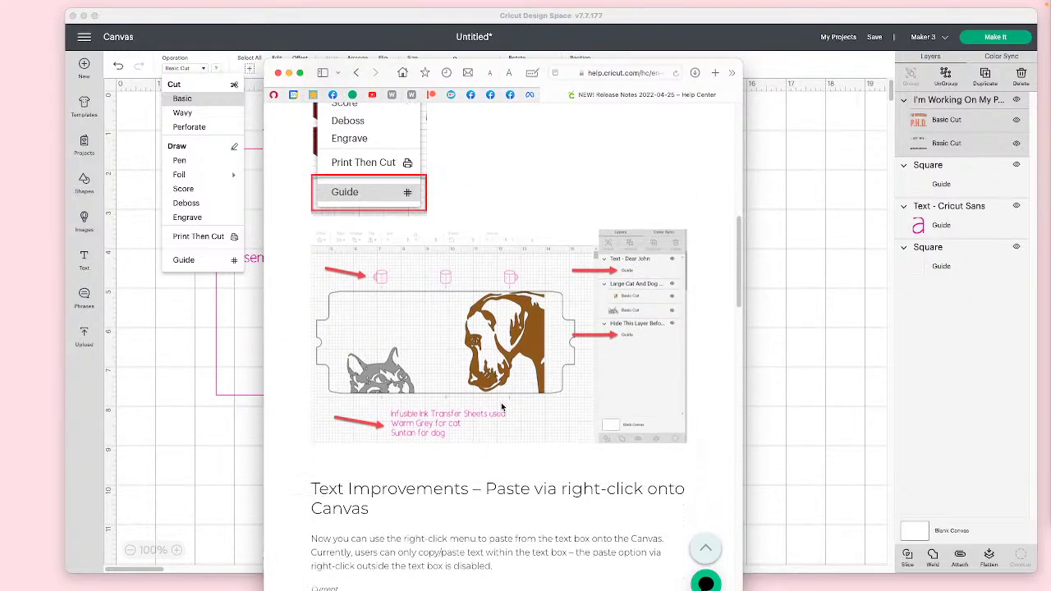
pyautogui.scroll(-3, 501, 403)
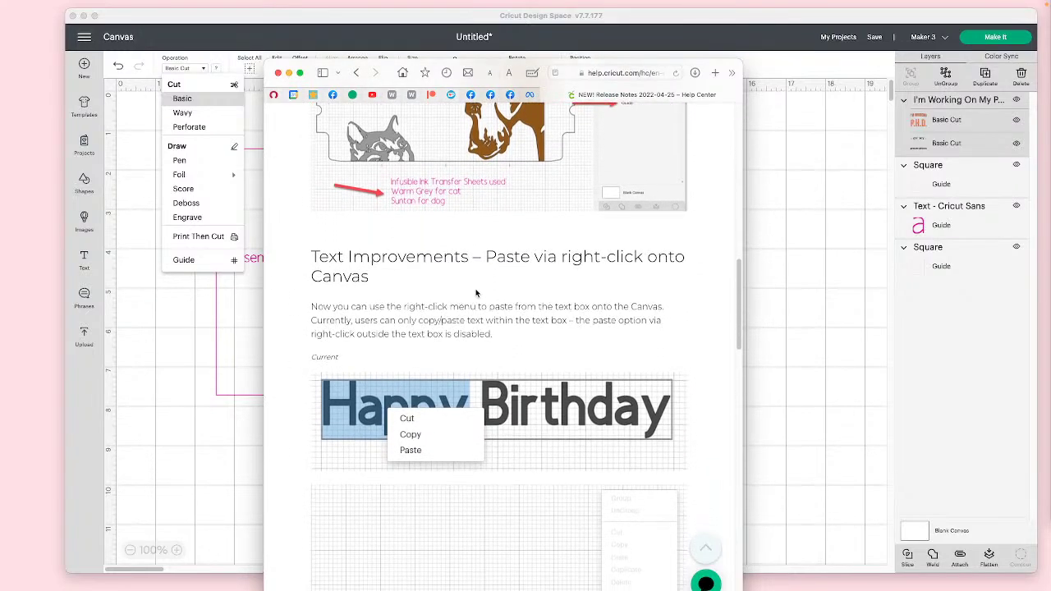
# - Copy the whole paragraph under the heading "Text Improvements – Paste via right-click onto Canvas"
pyautogui.keyDown('shift'); pyautogui.click(525, 306); pyautogui.keyUp('shift')
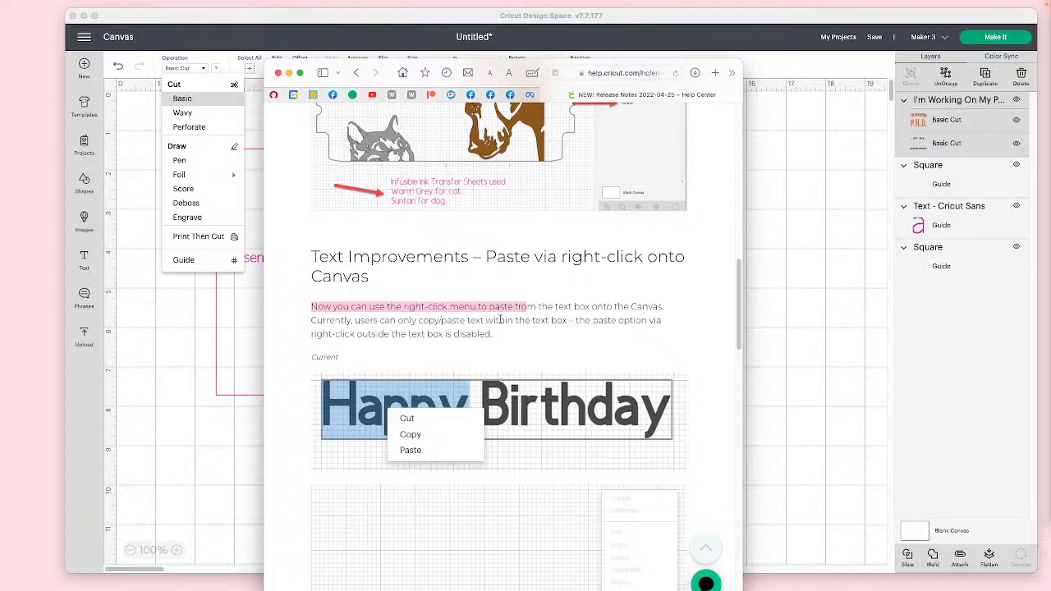
pyautogui.click(515, 322)
pyautogui.moveTo(491, 334); pyautogui.dragTo(304, 307)
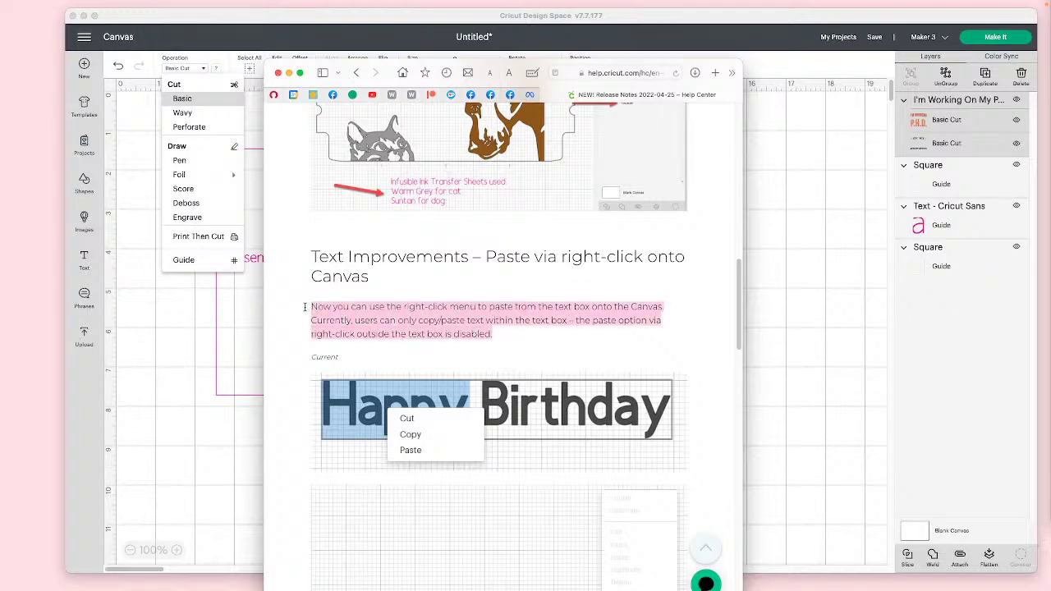
pyautogui.rightClick(375, 316)
pyautogui.click(405, 364)
# - Switch back to Cricut Design Space, add a new text object and paste the copied paragraph into it
pyautogui.click(218, 373)
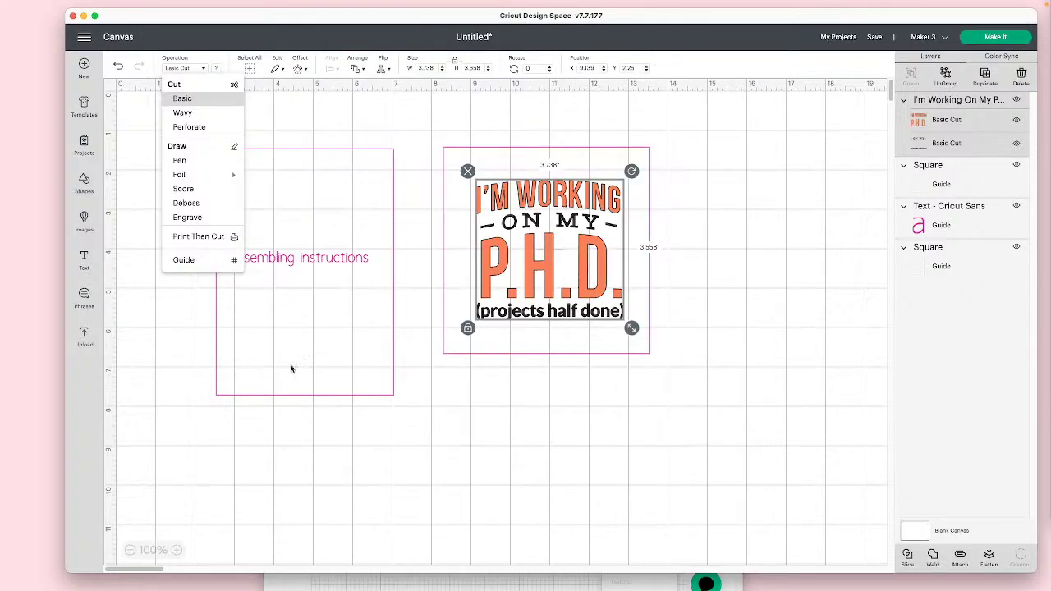
pyautogui.click(86, 258)
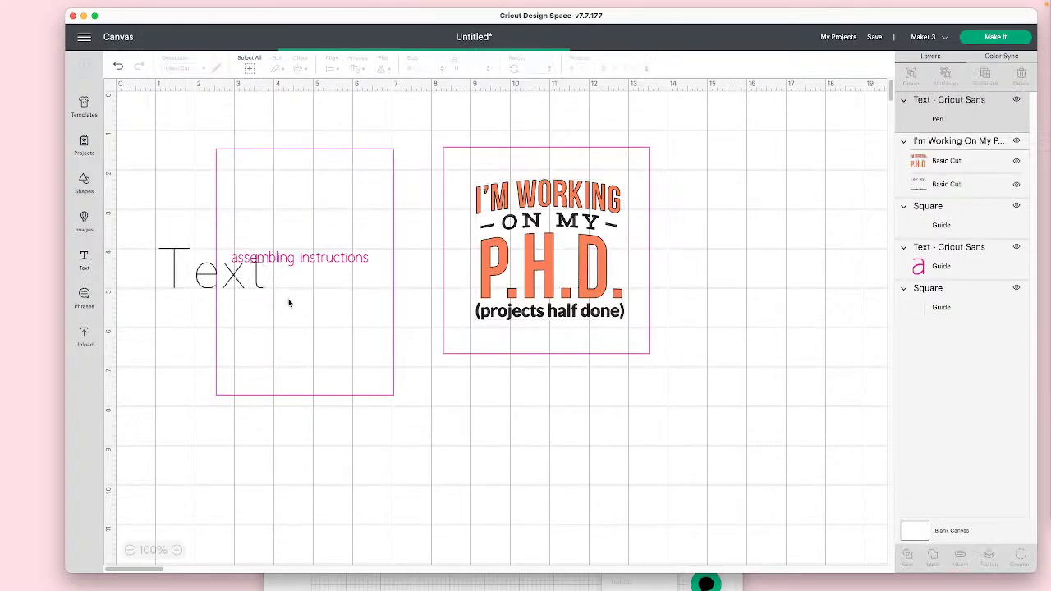
pyautogui.rightClick(257, 286)
pyautogui.click(277, 321)
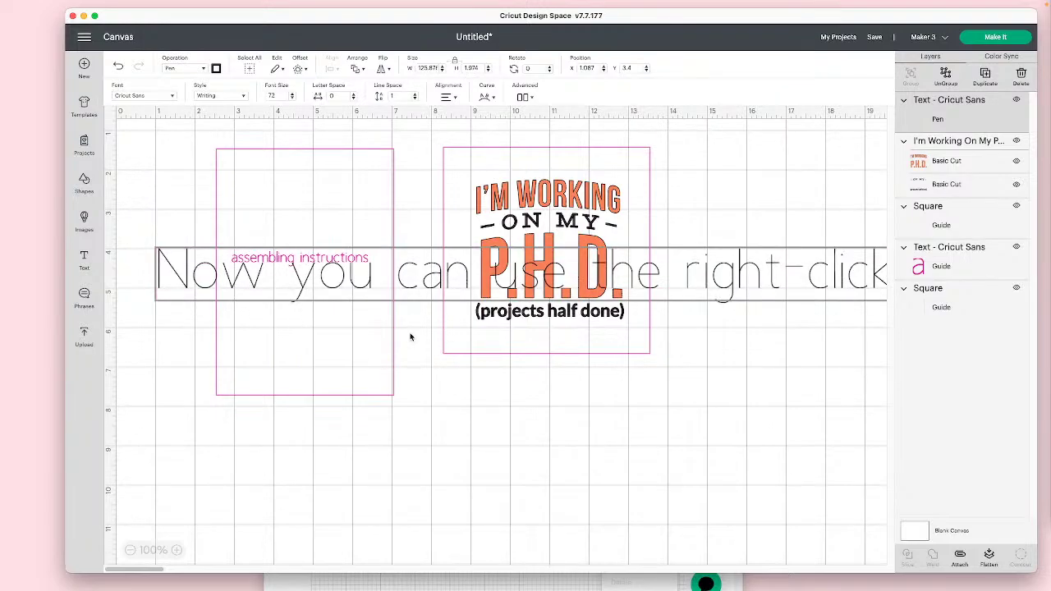
# - Break the pasted paragraph after "right" and after "from", with an empty line between the text lines
pyautogui.click(778, 279)
pyautogui.press('Return')
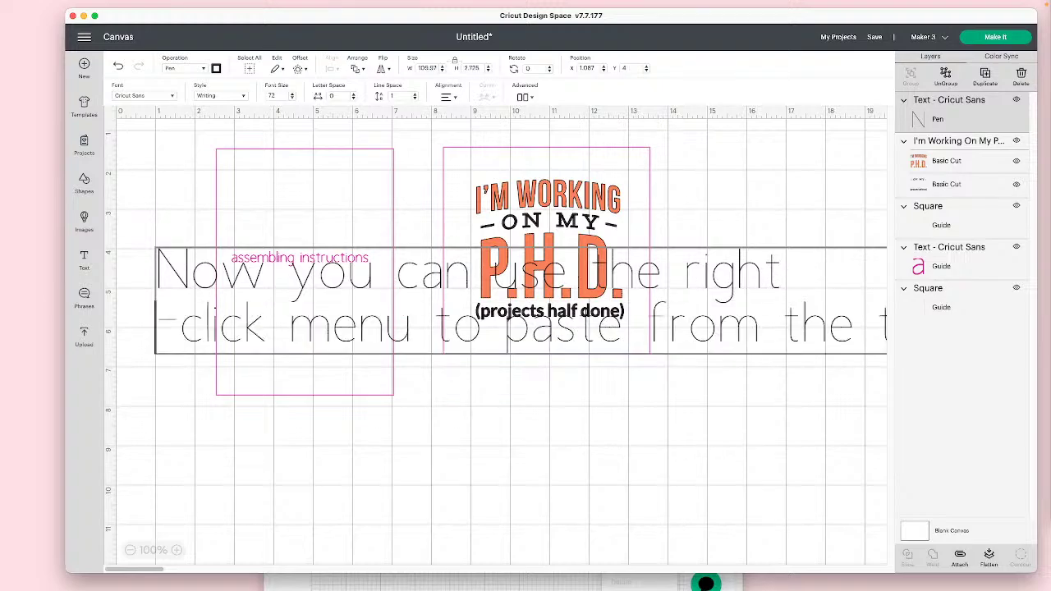
pyautogui.click(780, 376)
pyautogui.press('Return')
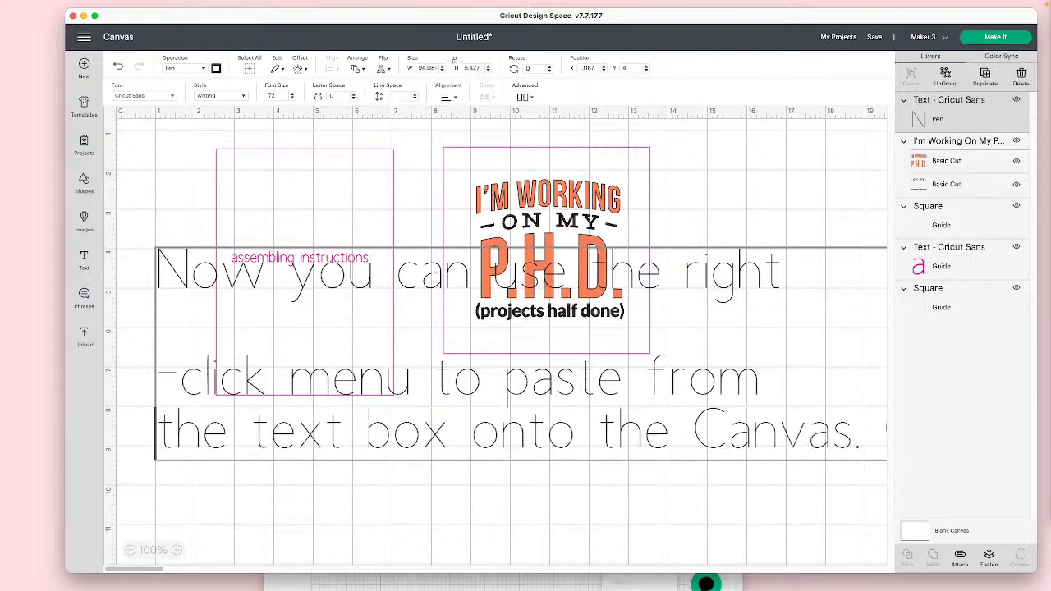
pyautogui.press('Return')
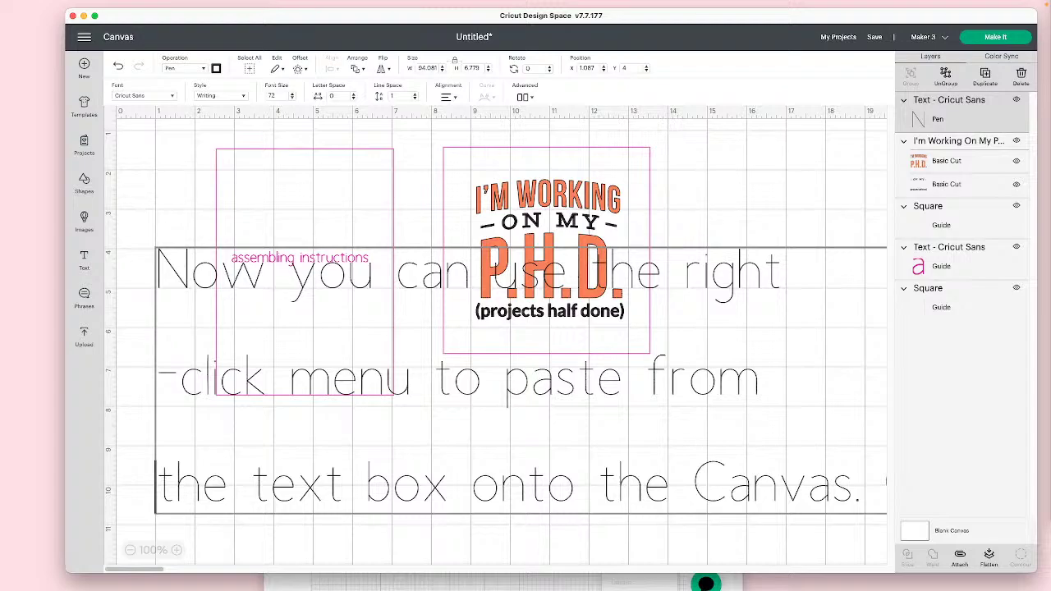
# - Review the help page's current and new paste illustrations, and show the context options of the square guide layer
pyautogui.press('super+Tab')
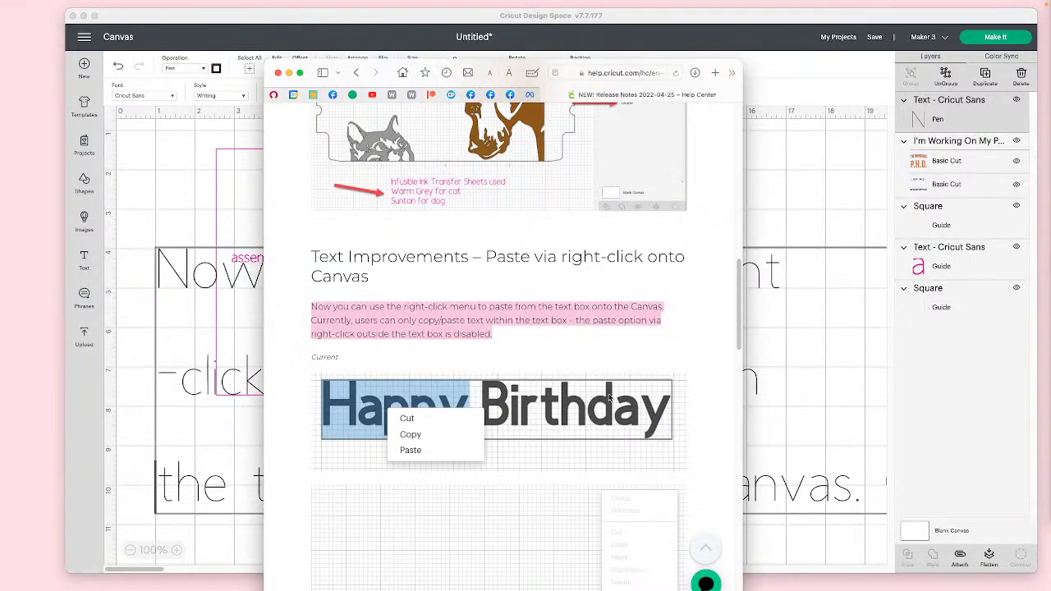
pyautogui.scroll(-1, 609, 391)
pyautogui.scroll(-5, 609, 391)
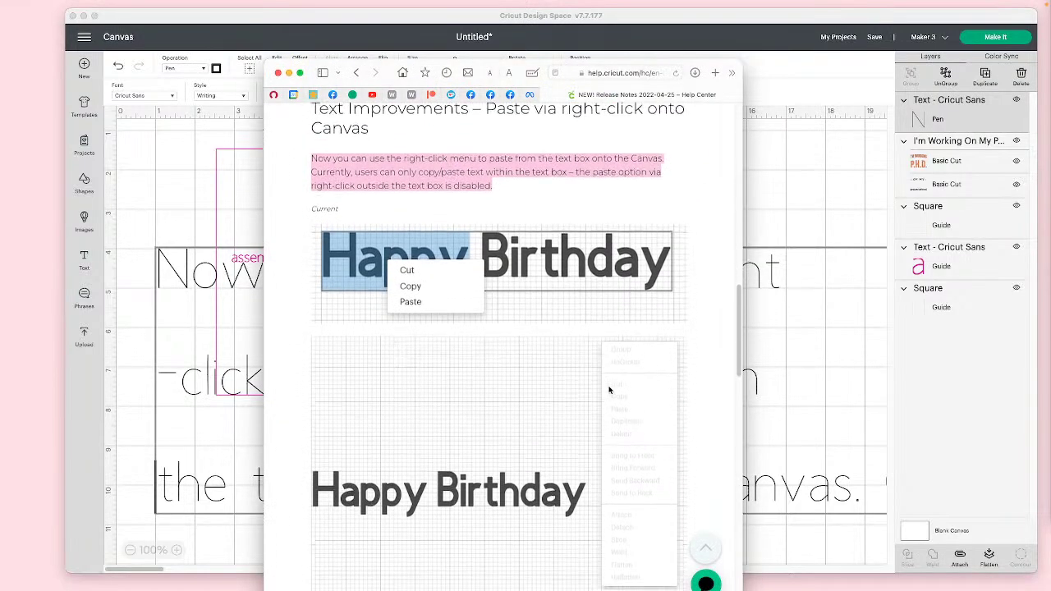
pyautogui.scroll(-6, 551, 410)
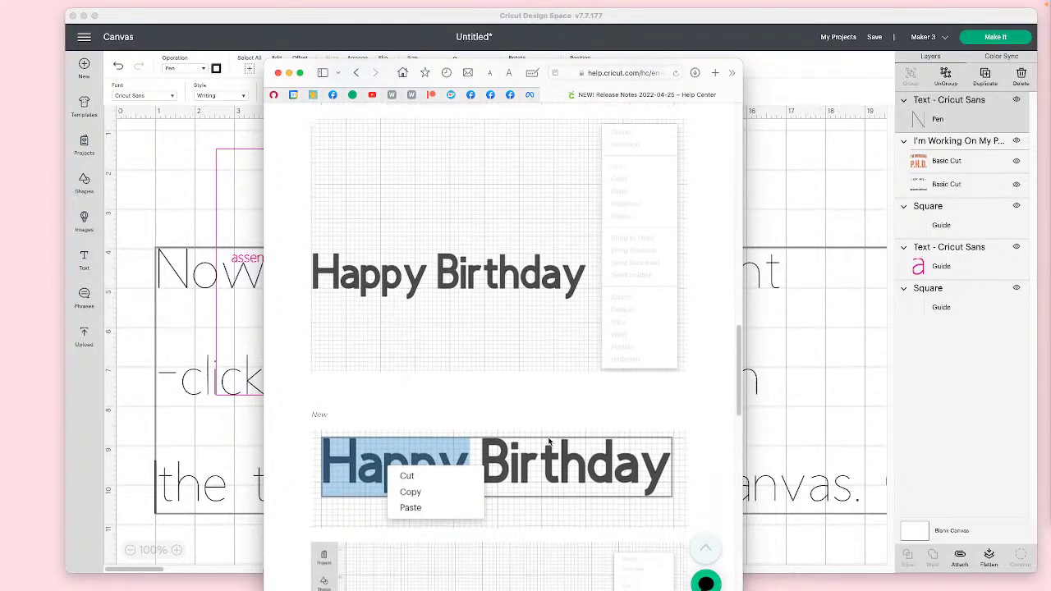
pyautogui.scroll(-8, 549, 441)
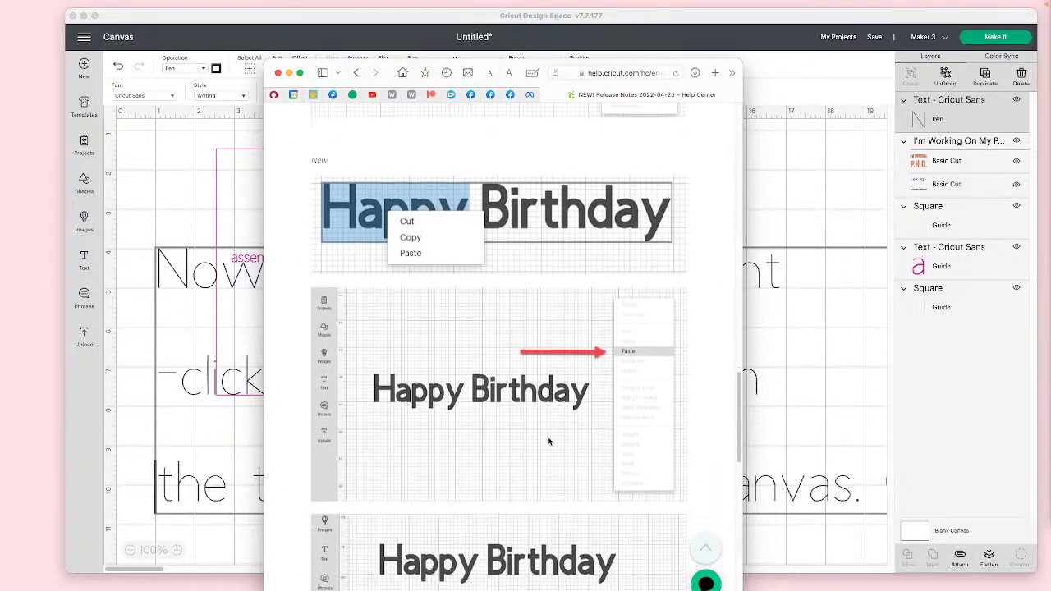
pyautogui.scroll(-1, 551, 442)
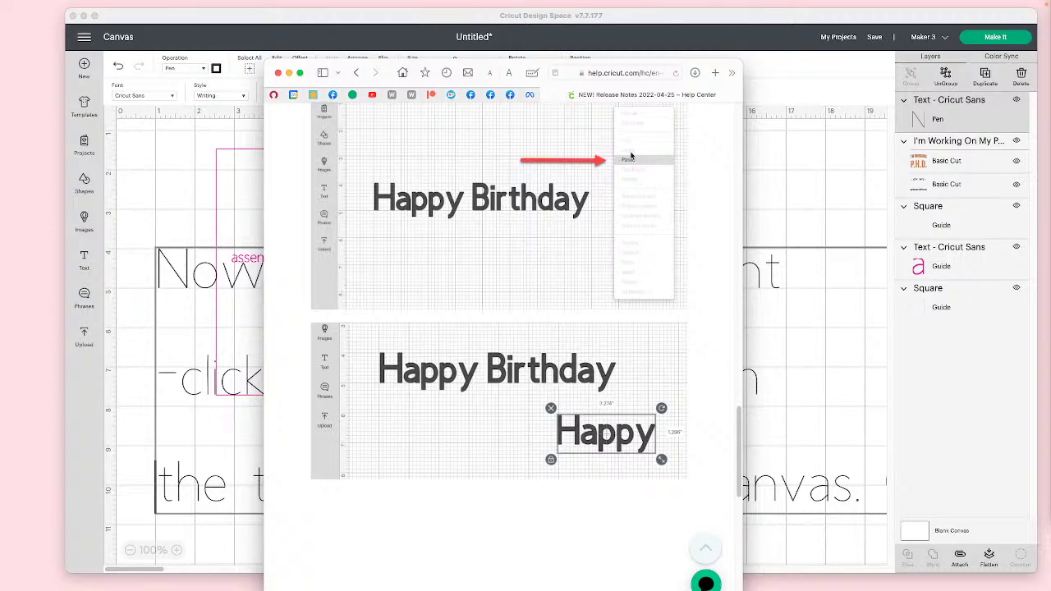
pyautogui.rightClick(957, 214)
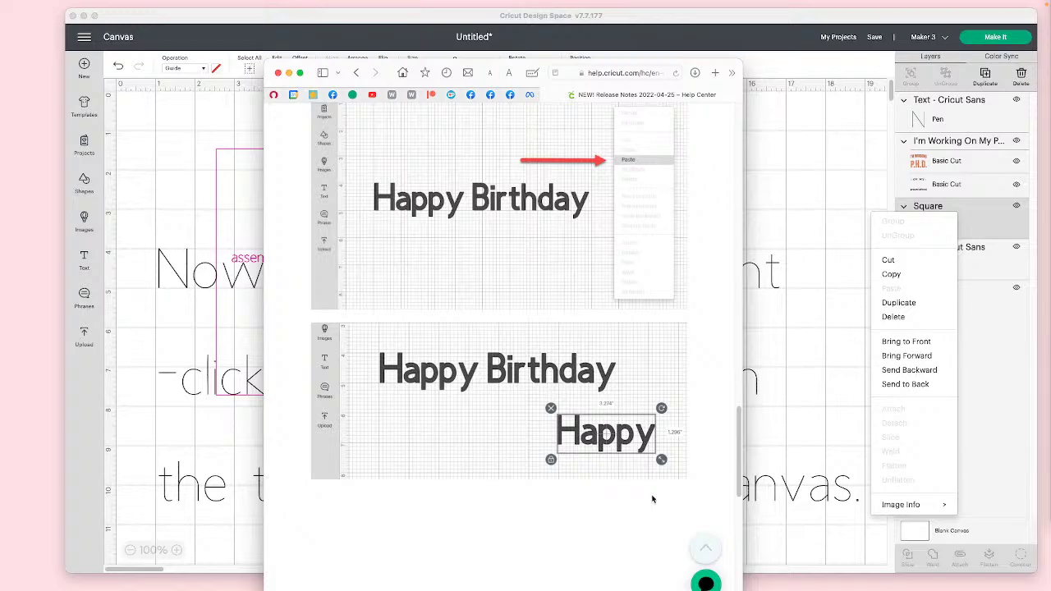
# - Go to the related articles at the end of the help page and open Release Notes 2022-04-11
pyautogui.scroll(-4, 535, 394)
pyautogui.scroll(-7, 535, 394)
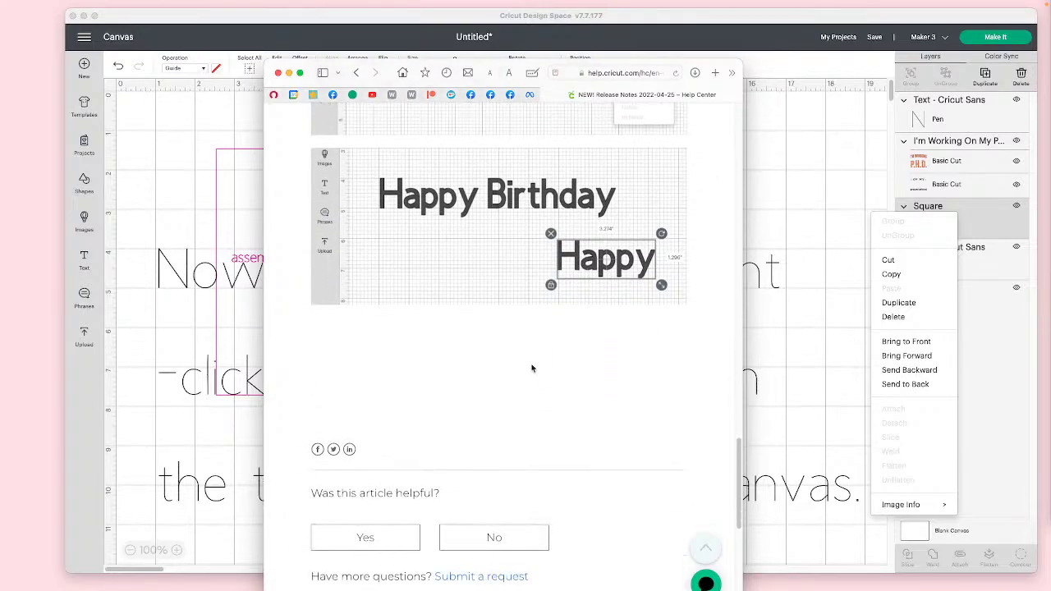
pyautogui.scroll(-1, 527, 348)
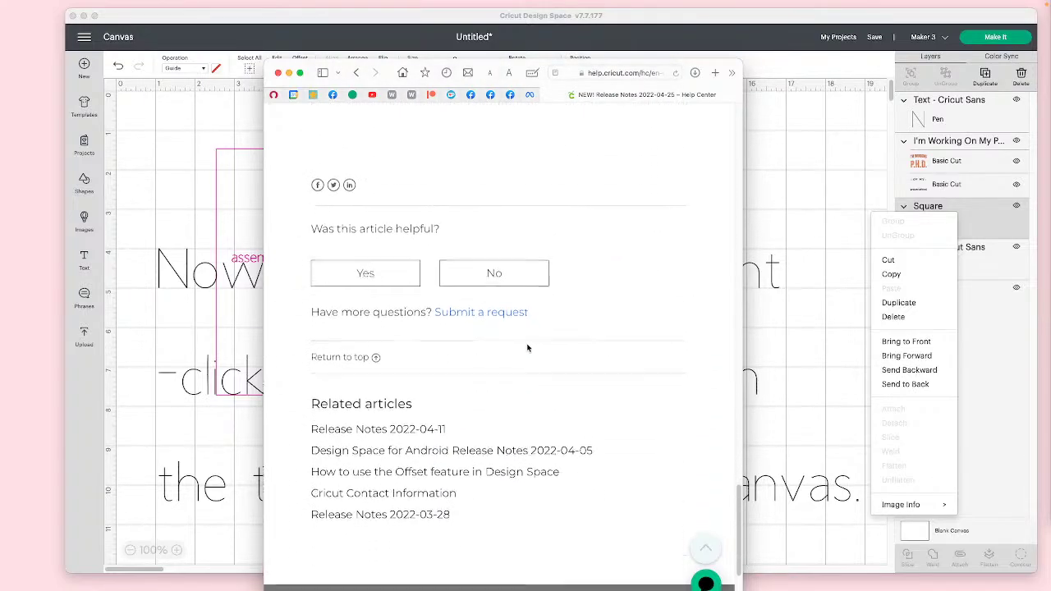
pyautogui.click(436, 422)
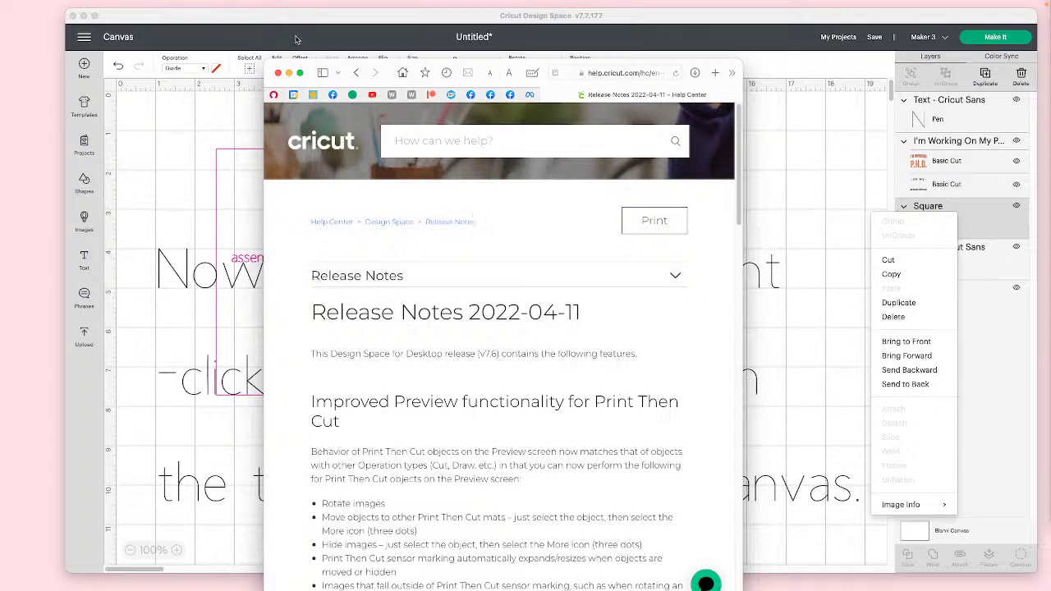
# - Read the 2022-04-11 release notes on the improved Preview functionality for Print Then Cut, down to the "You may also notice" section
pyautogui.moveTo(294, 68); pyautogui.dragTo(273, 10)
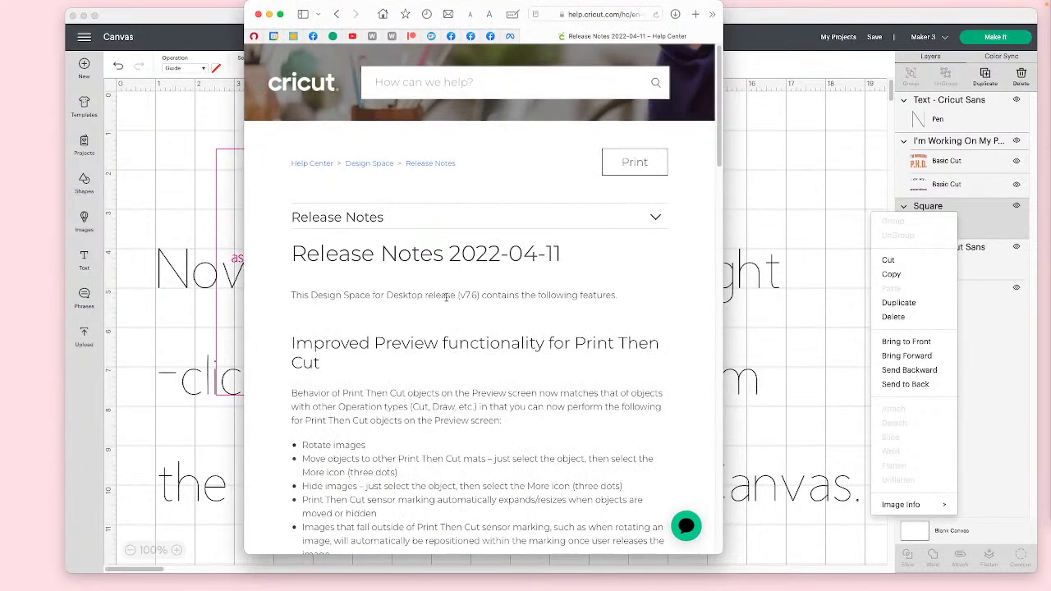
pyautogui.scroll(-2, 472, 300)
pyautogui.scroll(-1, 472, 300)
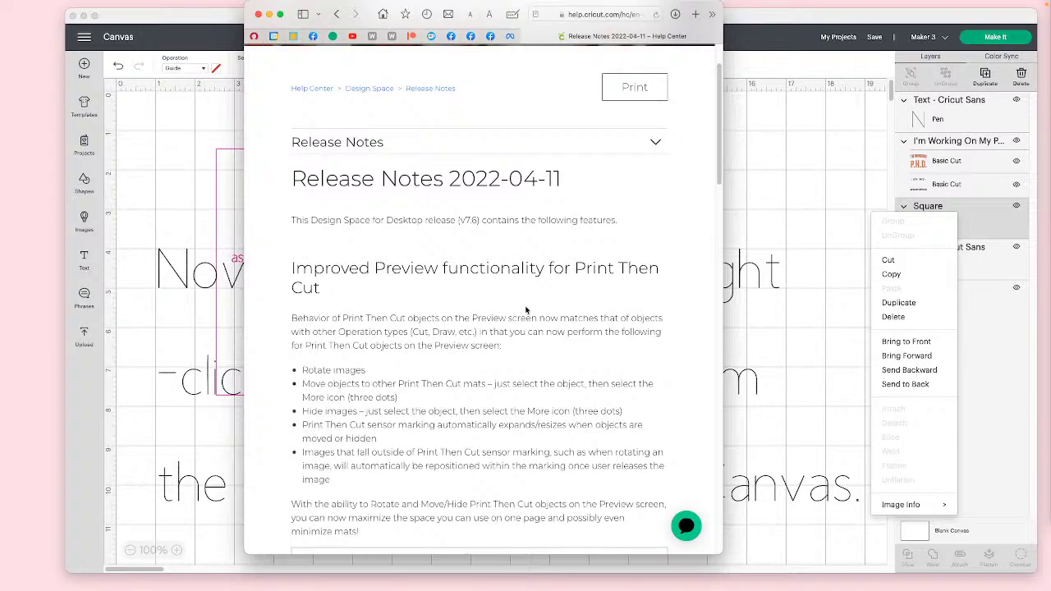
pyautogui.scroll(-2, 526, 311)
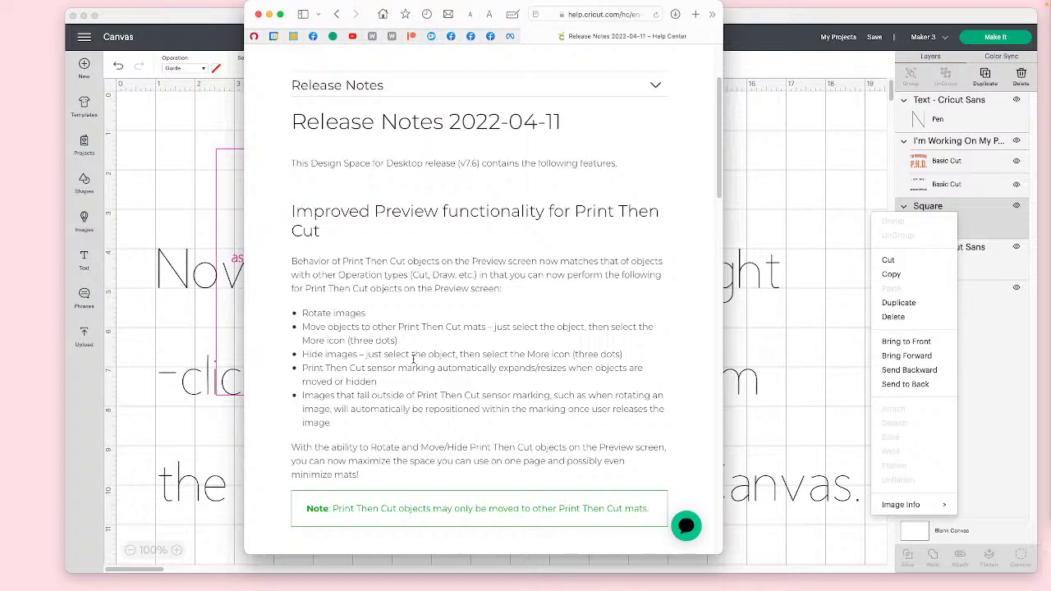
pyautogui.moveTo(333, 409); pyautogui.dragTo(449, 398)
pyautogui.click(452, 421)
pyautogui.scroll(-3, 461, 421)
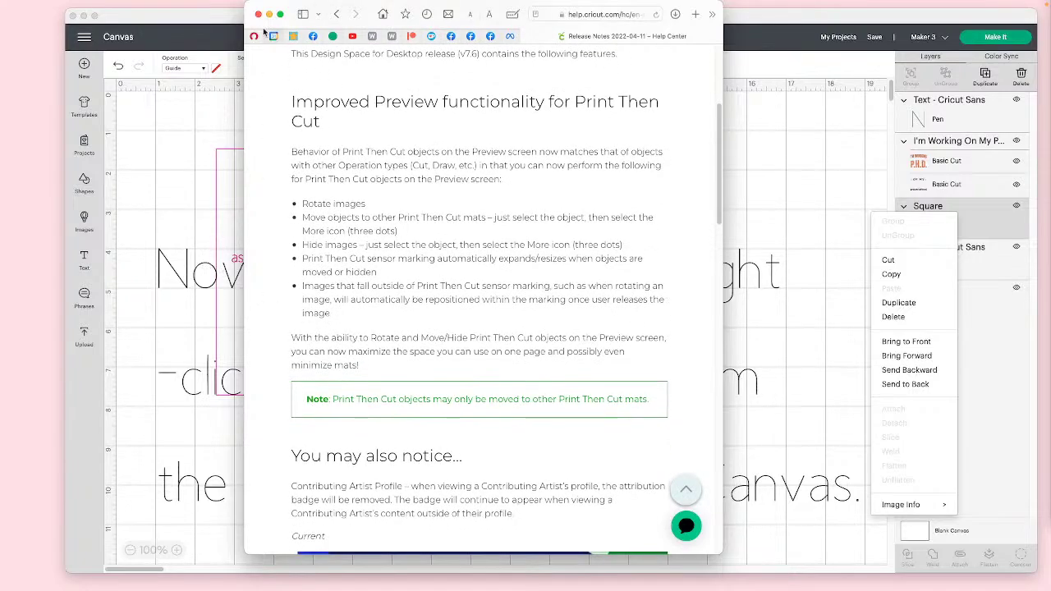
# - Back in Cricut Design Space, review the editable details of the "Shaker Templates - Recollections" project, close them unsaved and open its sharing options
pyautogui.click(233, 20)
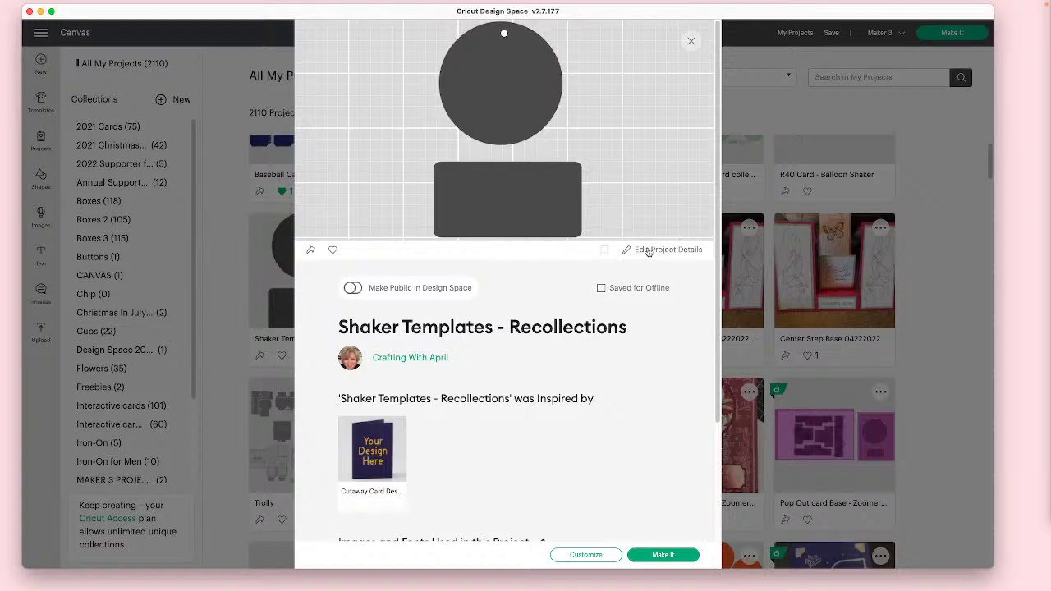
pyautogui.click(648, 251)
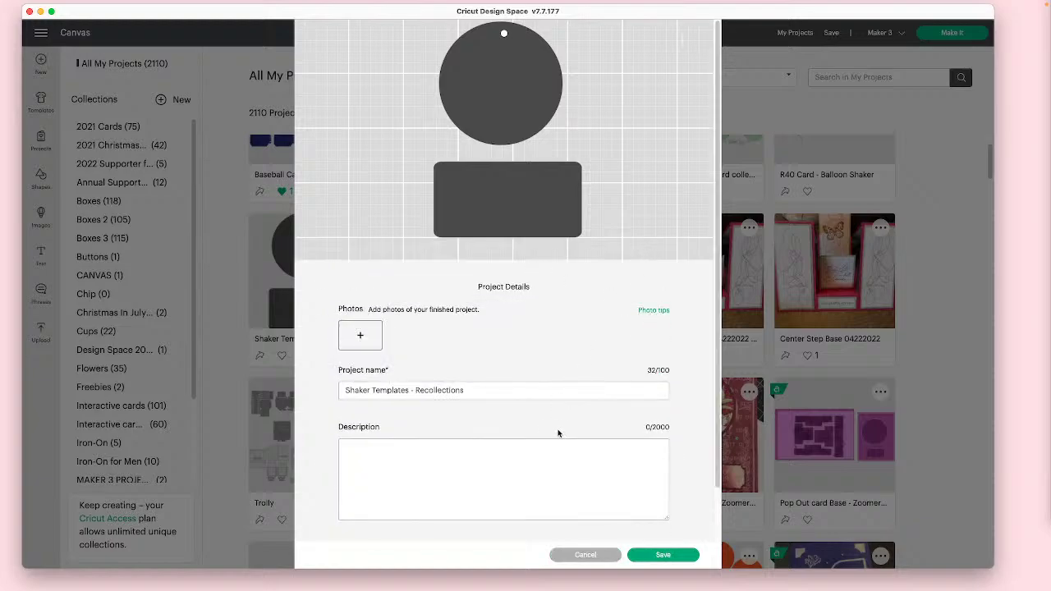
pyautogui.scroll(-2, 510, 418)
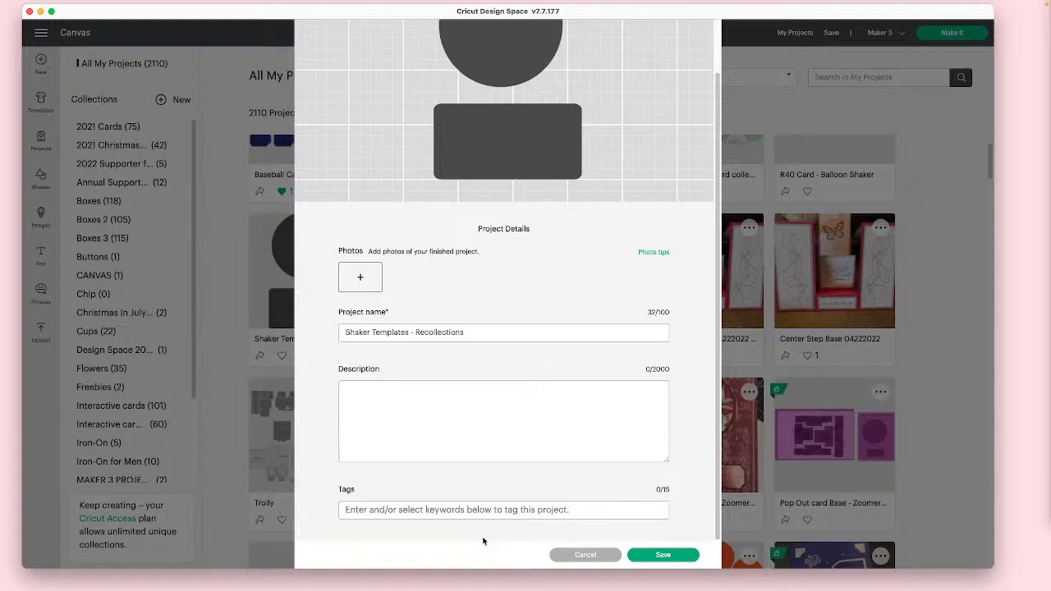
pyautogui.scroll(2, 491, 499)
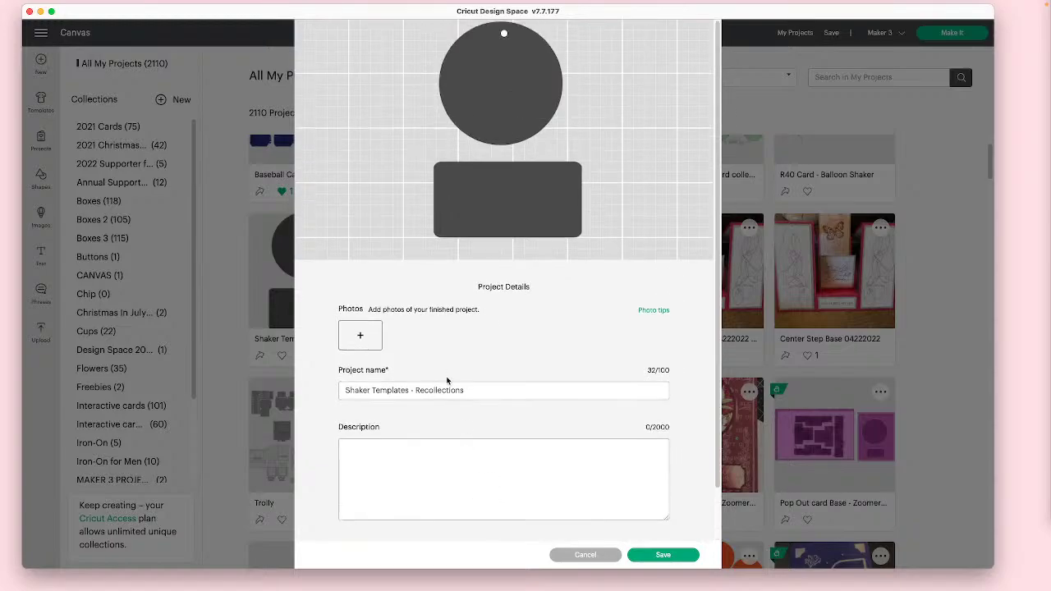
pyautogui.click(612, 559)
pyautogui.click(340, 299)
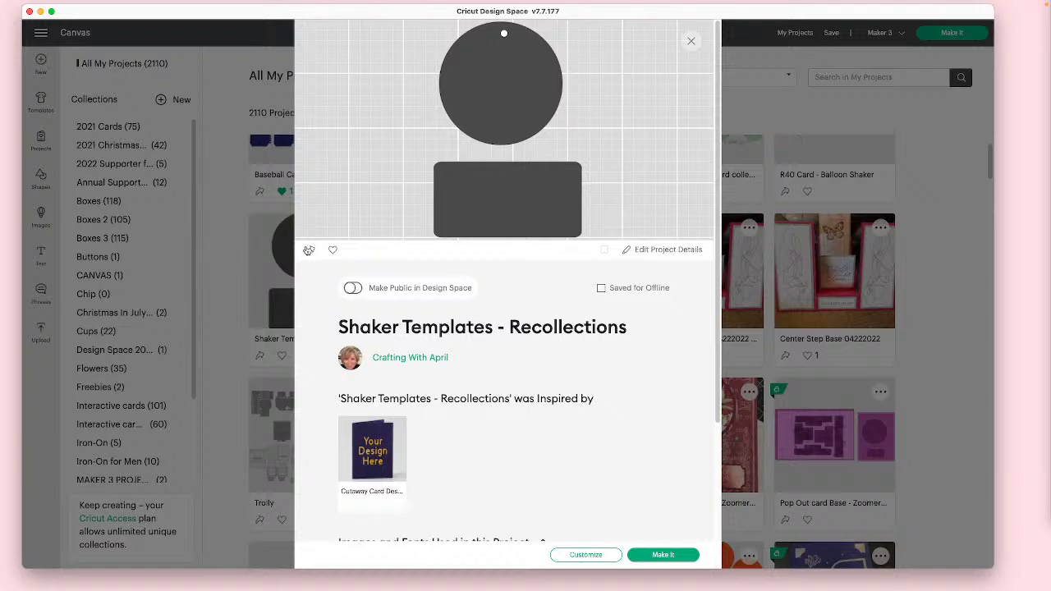
pyautogui.click(310, 249)
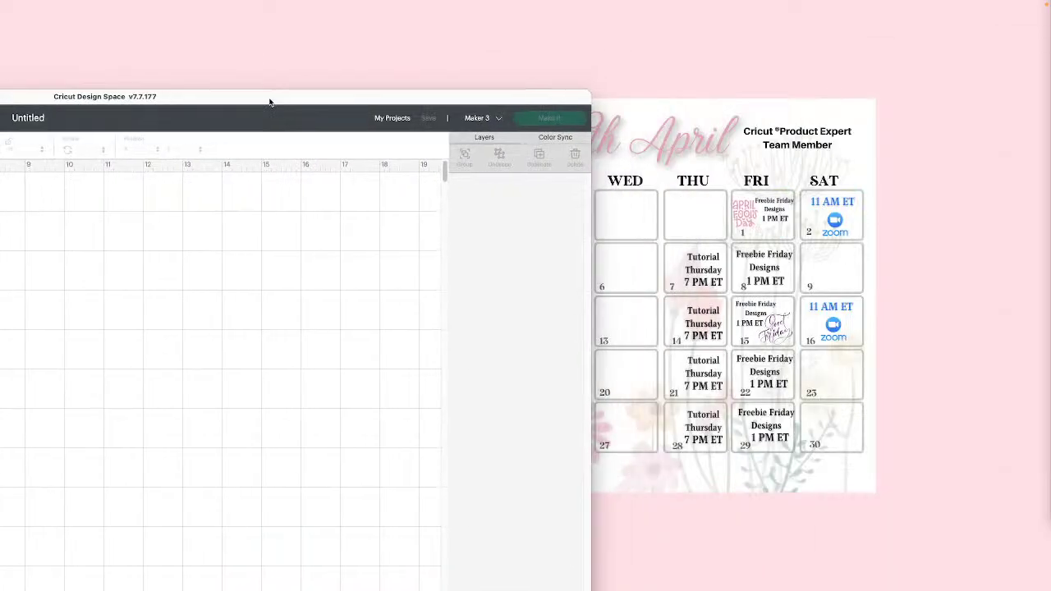
# - Insert a square shape on the blank canvas
pyautogui.moveTo(270, 101); pyautogui.dragTo(674, 9)
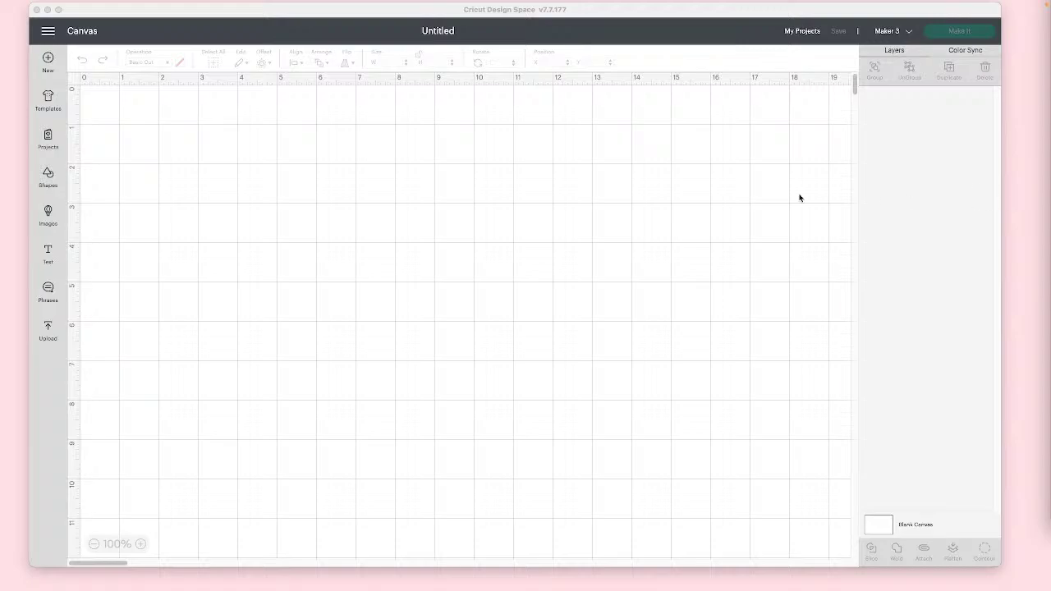
pyautogui.click(50, 219)
pyautogui.click(47, 176)
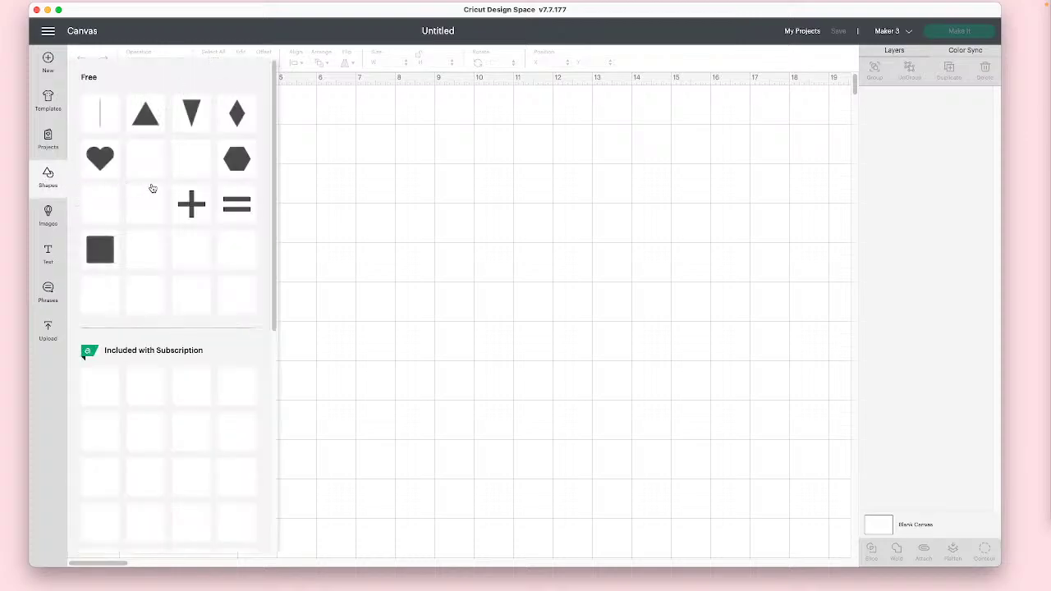
pyautogui.click(233, 497)
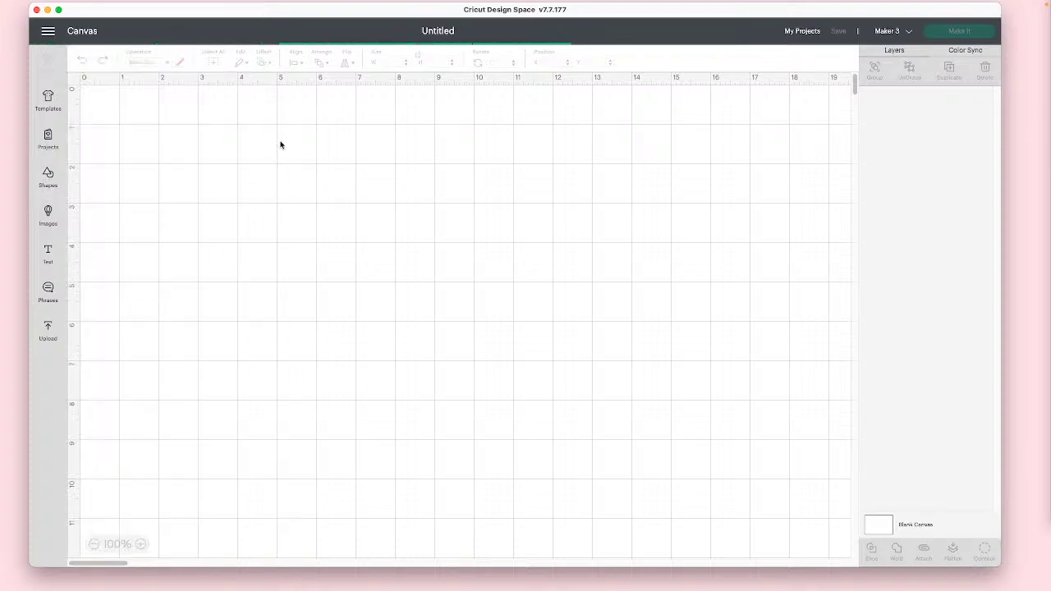
pyautogui.click(182, 62)
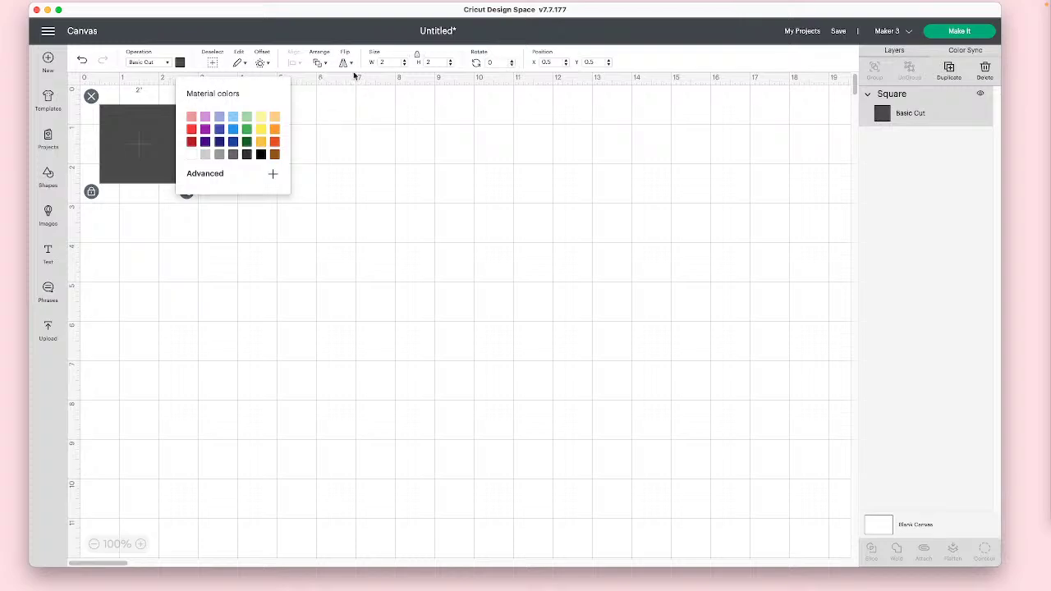
# - Unlock the square's proportions, size it 4.25 in wide by 5.5 in high, and move it toward the middle of the canvas
pyautogui.click(414, 61)
pyautogui.click(391, 62)
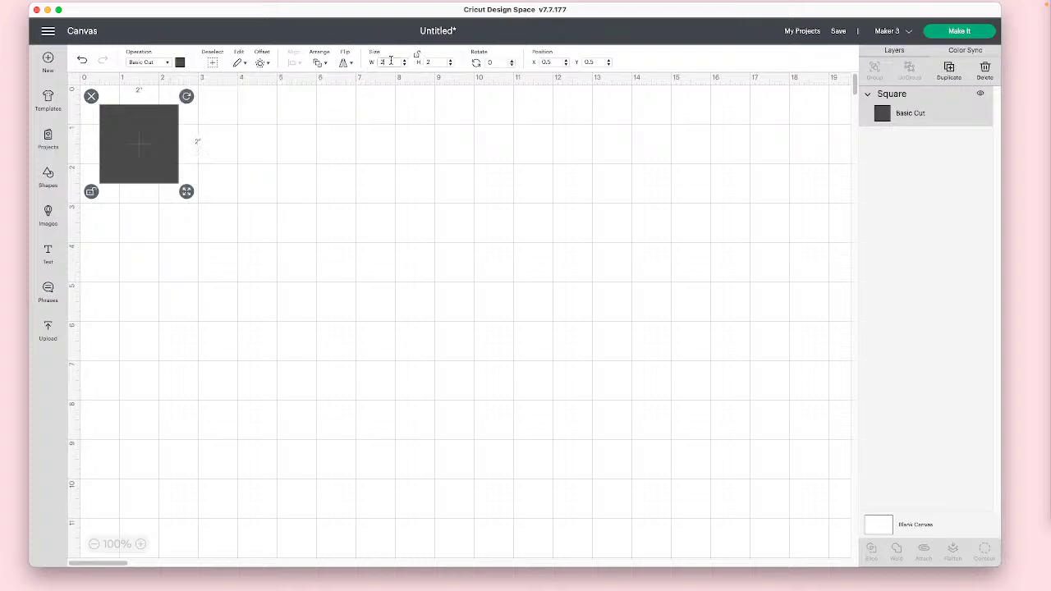
pyautogui.write('4.25')
pyautogui.click(427, 63)
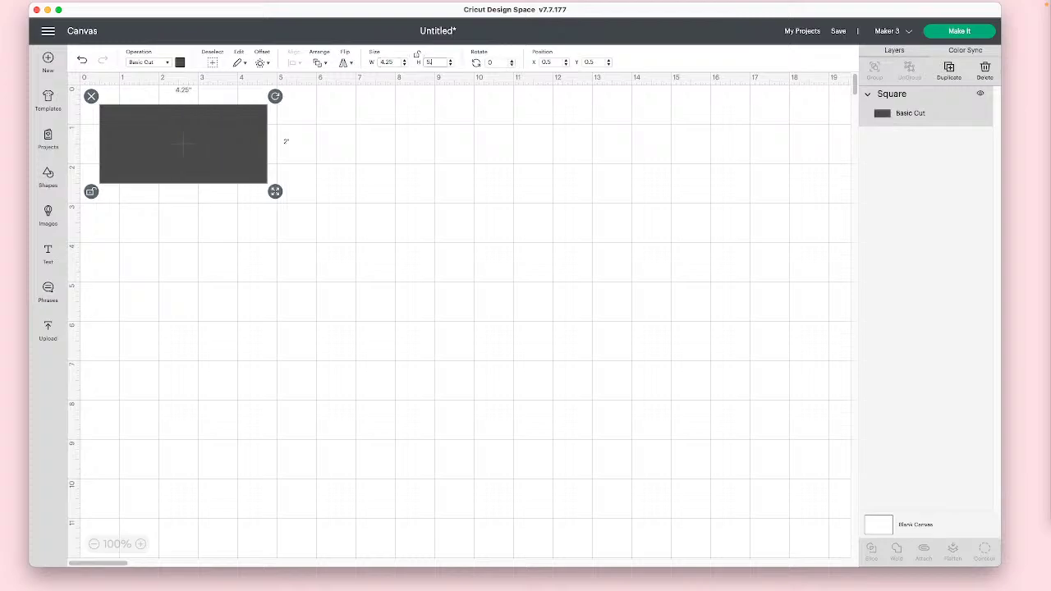
pyautogui.press('Return')
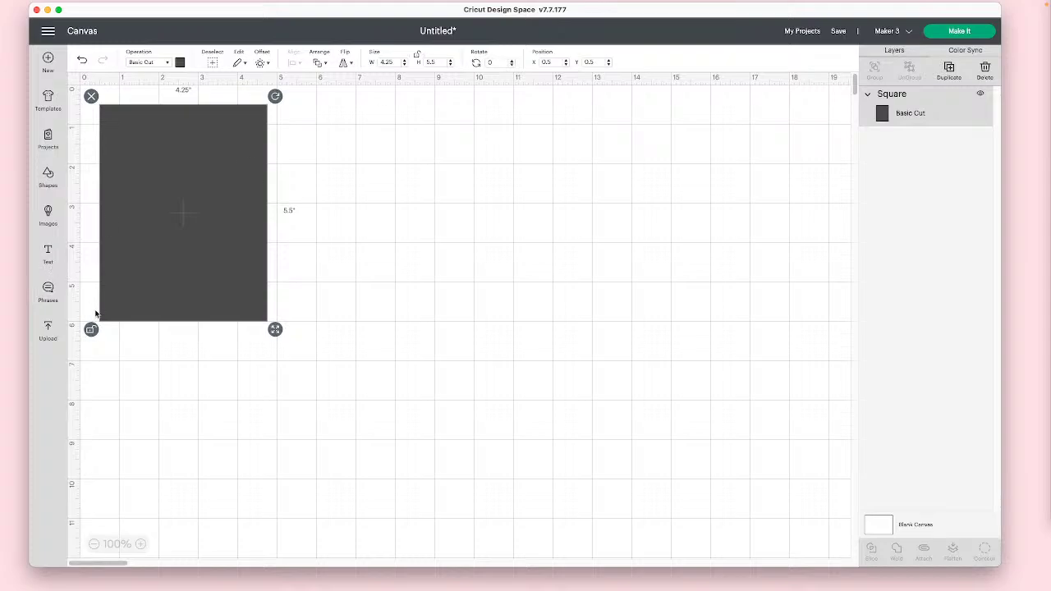
pyautogui.moveTo(203, 265); pyautogui.dragTo(418, 303)
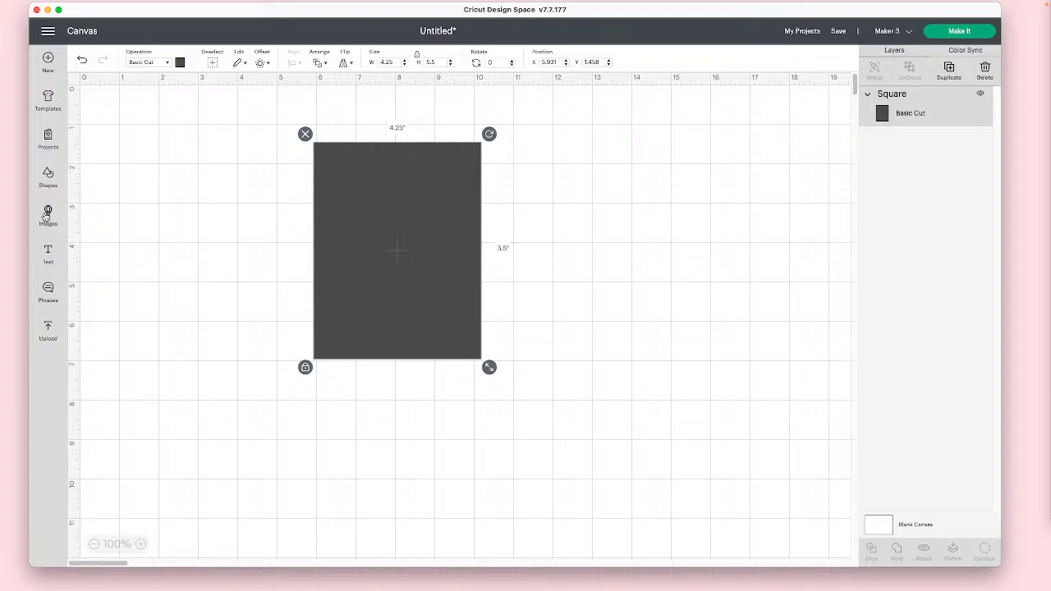
# - Insert a rounded oval shape and place it over the upper half of the dark rectangle
pyautogui.click(49, 176)
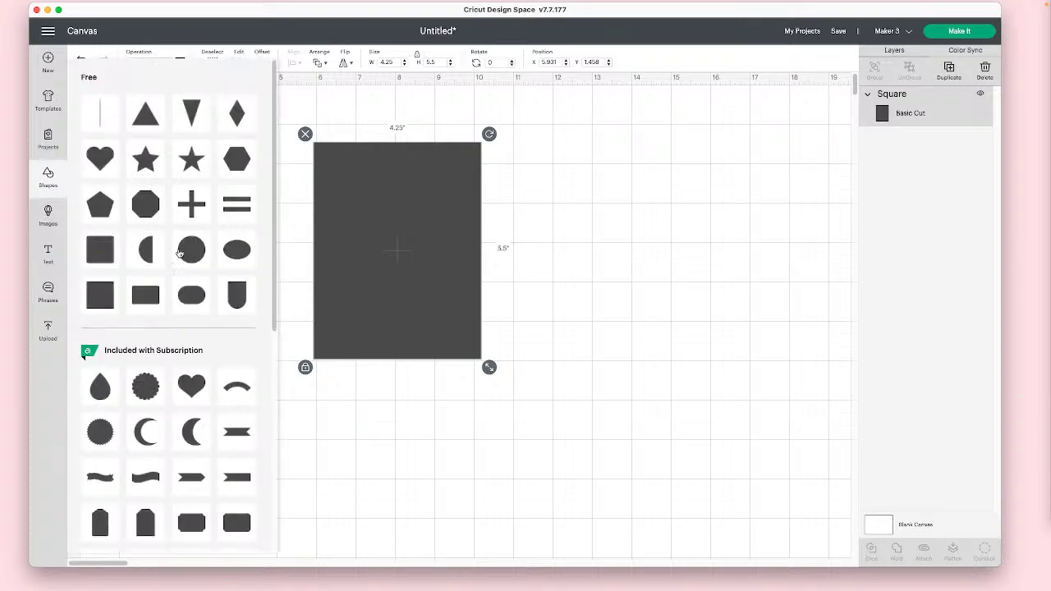
pyautogui.click(540, 302)
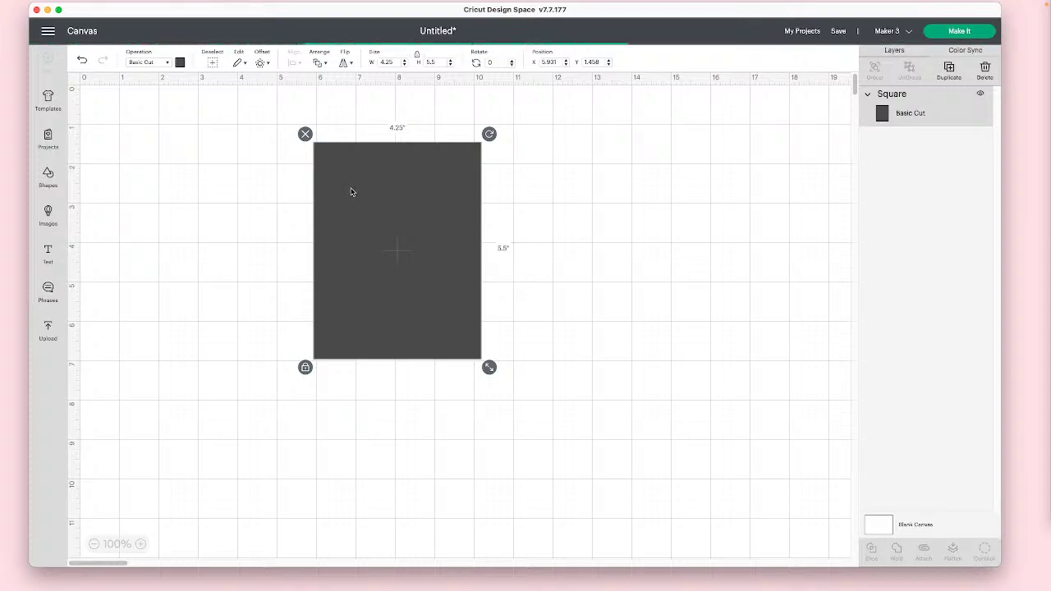
pyautogui.moveTo(176, 159); pyautogui.dragTo(424, 223)
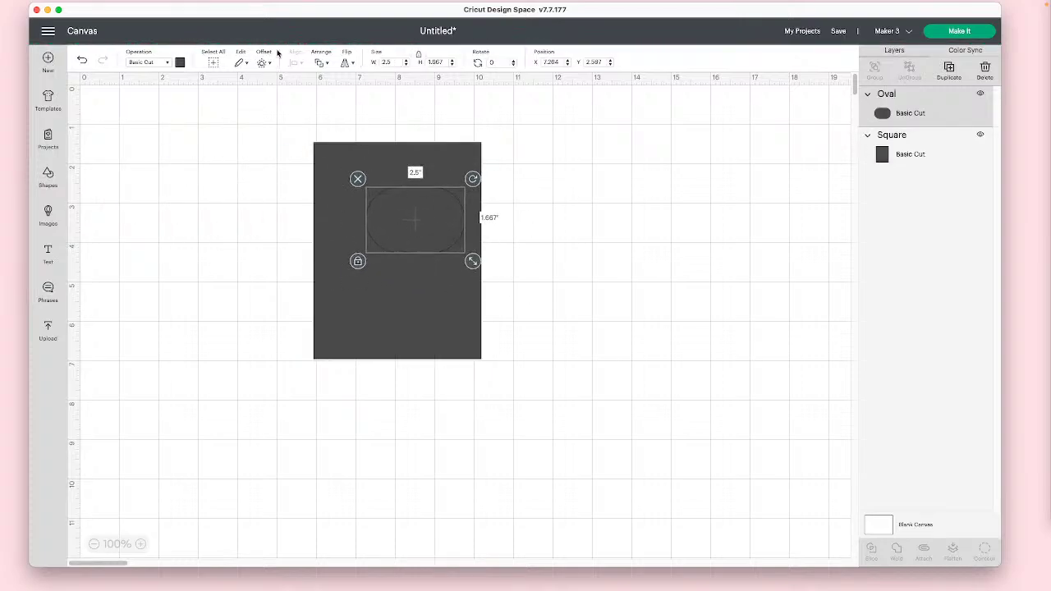
# - Color the oval light blue and enlarge it to about 3.11 by 2.07 in, centered in the rectangle's upper half
pyautogui.click(180, 63)
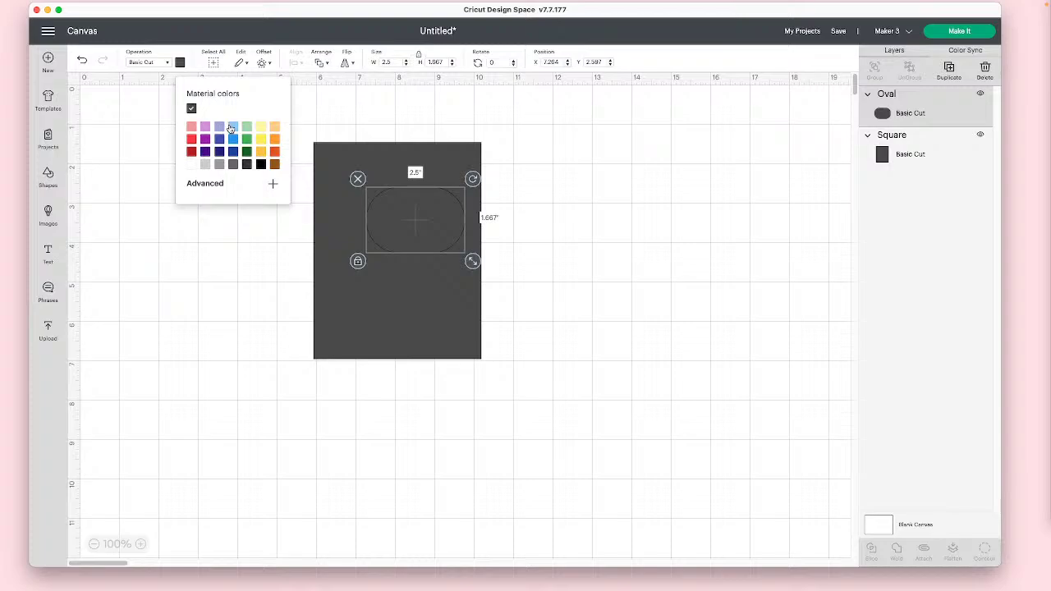
pyautogui.click(232, 128)
pyautogui.moveTo(402, 213); pyautogui.dragTo(382, 203)
pyautogui.moveTo(456, 251)
pyautogui.mouseDown()
pyautogui.moveTo(474, 264)
pyautogui.moveTo(466, 261)
pyautogui.mouseUp()
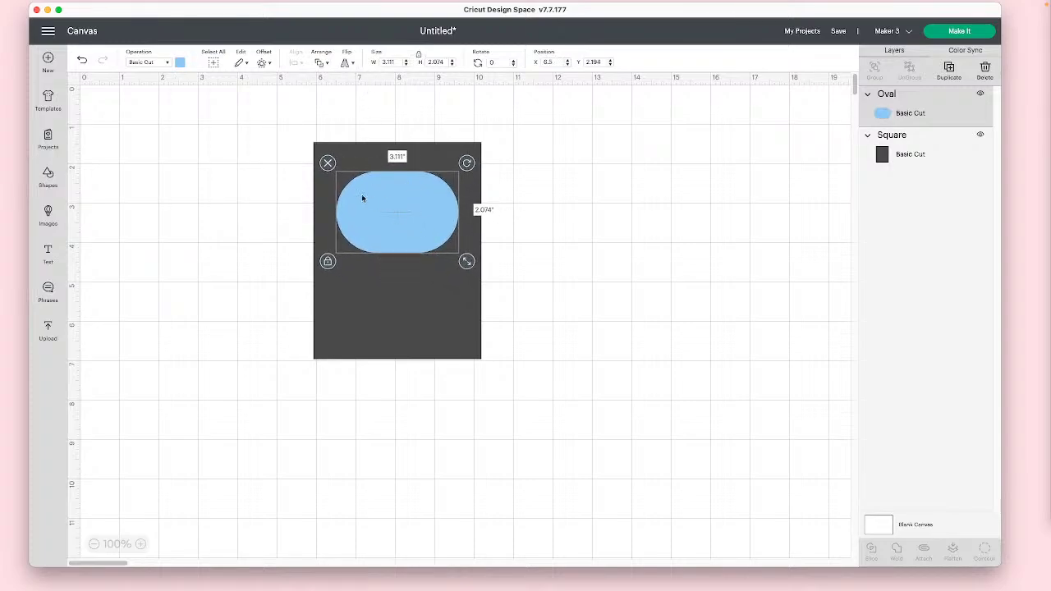
pyautogui.moveTo(391, 226); pyautogui.dragTo(394, 213)
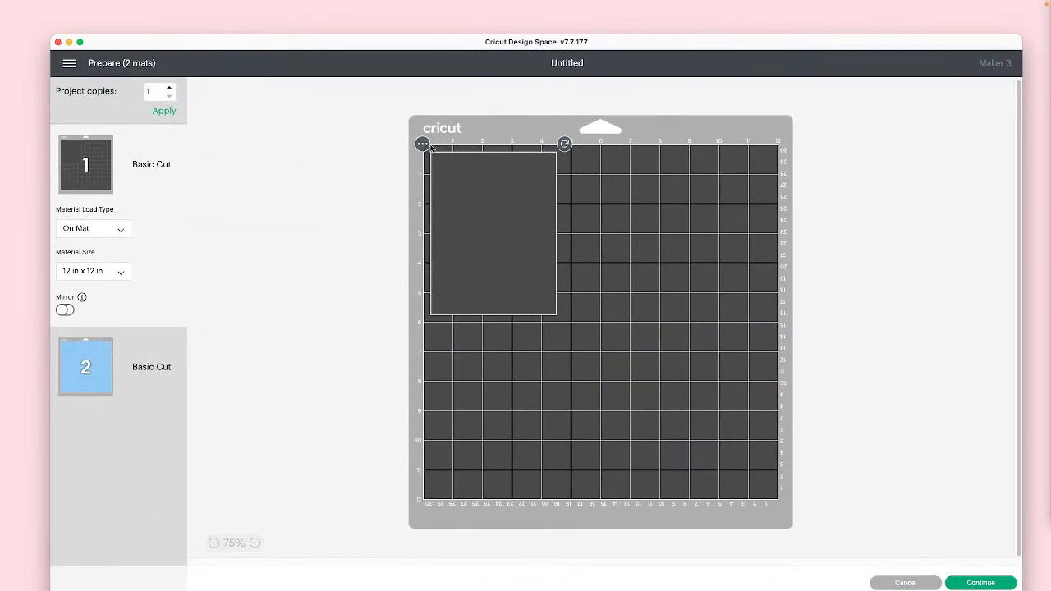
# - Inspect the object options on the first mat and the oval on the second mat, and return to the canvas
pyautogui.click(423, 145)
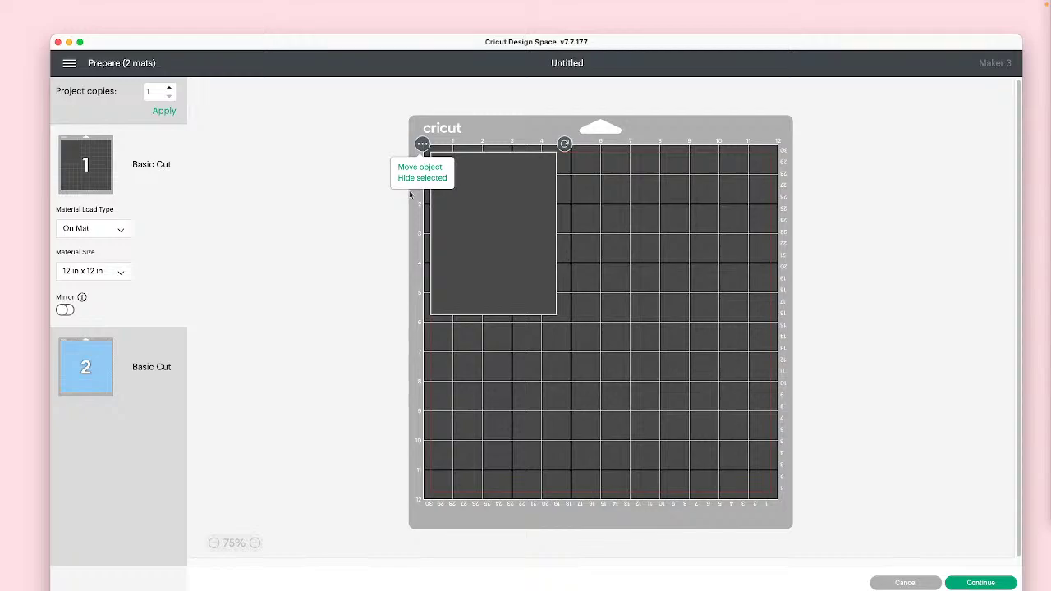
pyautogui.click(100, 355)
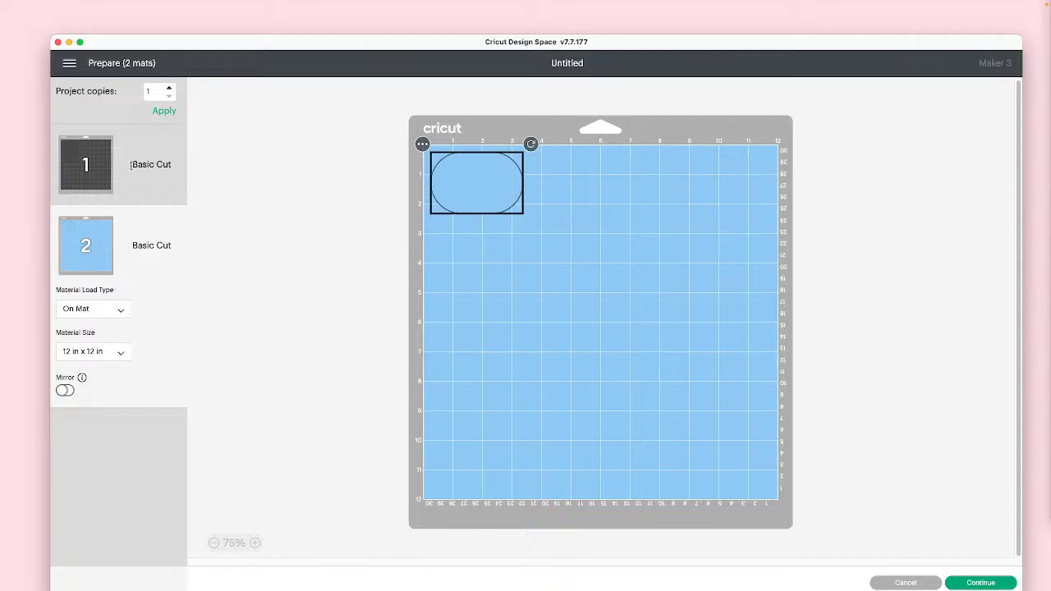
pyautogui.click(905, 582)
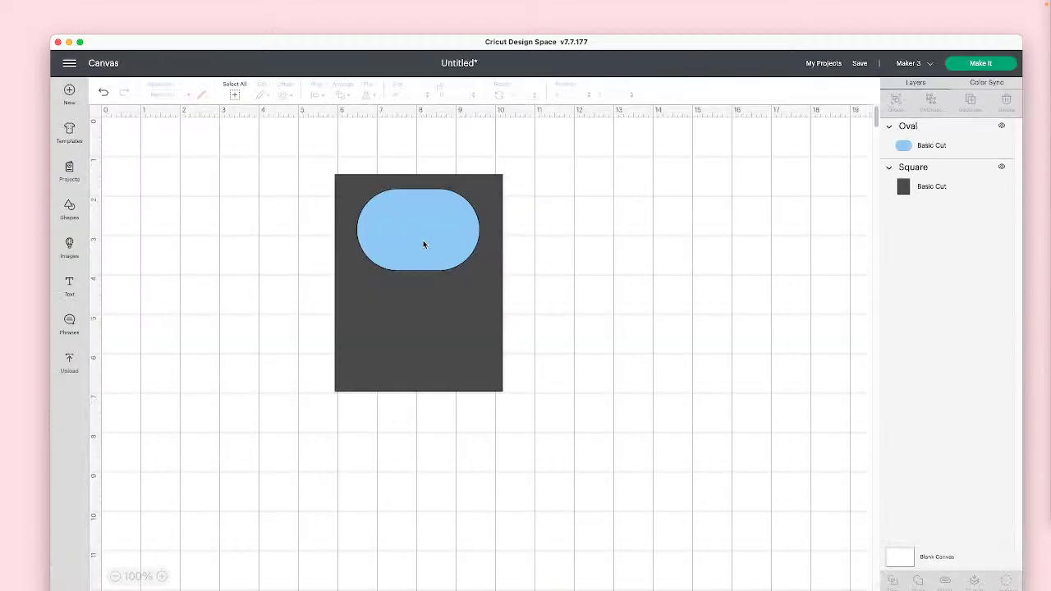
# - Move the blue oval beside the rectangle and set the rectangle's operation to Guide
pyautogui.moveTo(424, 244); pyautogui.dragTo(586, 270)
pyautogui.click(369, 238)
pyautogui.click(201, 95)
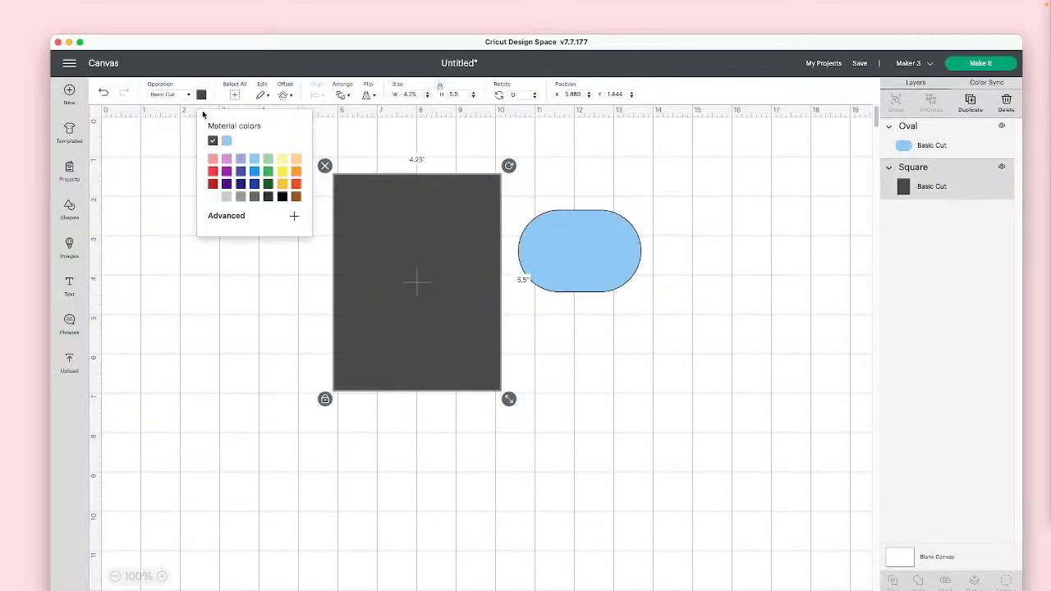
pyautogui.click(175, 98)
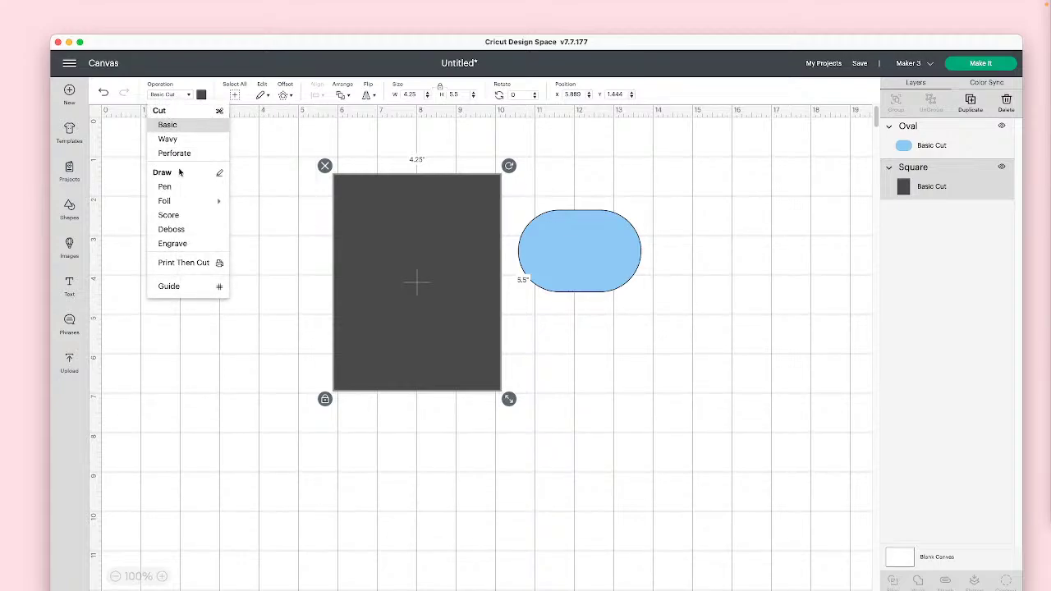
pyautogui.click(191, 288)
pyautogui.click(683, 318)
# - Put the oval back inside the upper part of the guide, preview the mat and return to the canvas
pyautogui.moveTo(605, 260); pyautogui.dragTo(427, 223)
pyautogui.click(979, 66)
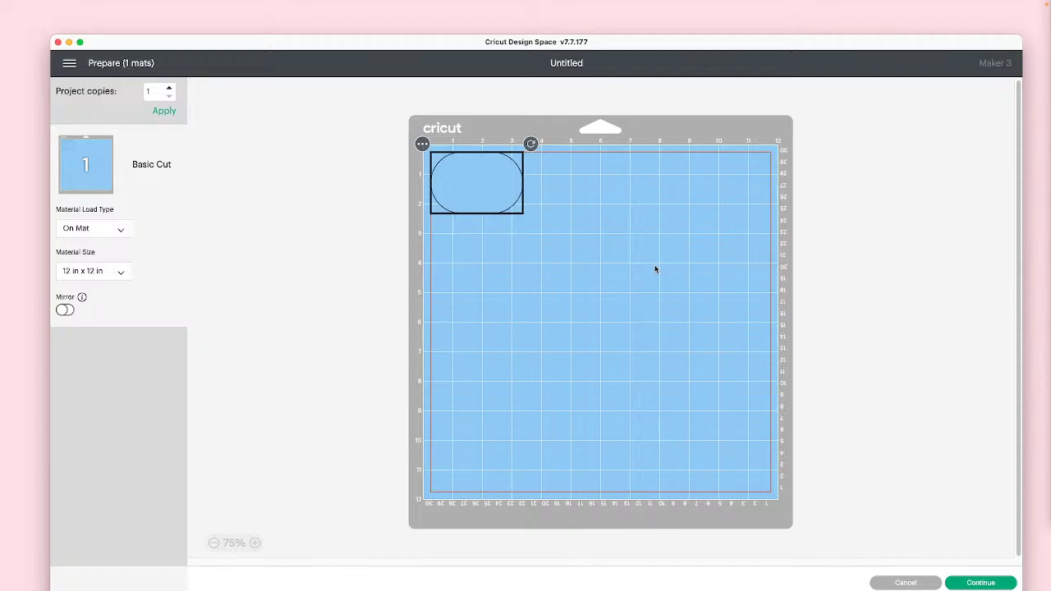
pyautogui.click(903, 582)
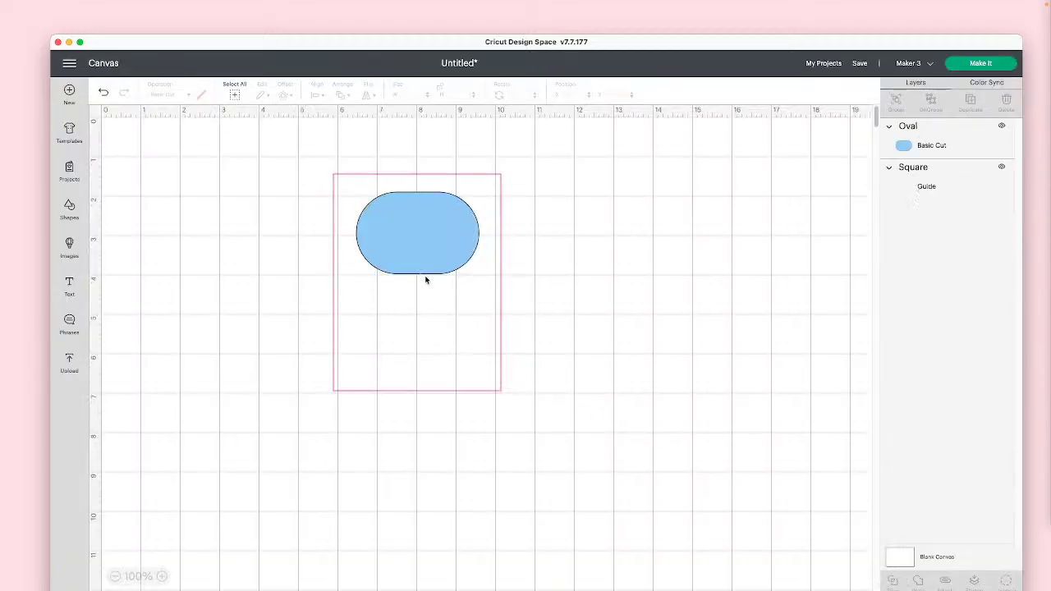
# - Add the text "instructions assemble" in Cricut Sans with the Writing style, check it in the mat preview and return to the canvas
pyautogui.click(70, 286)
pyautogui.click(203, 123)
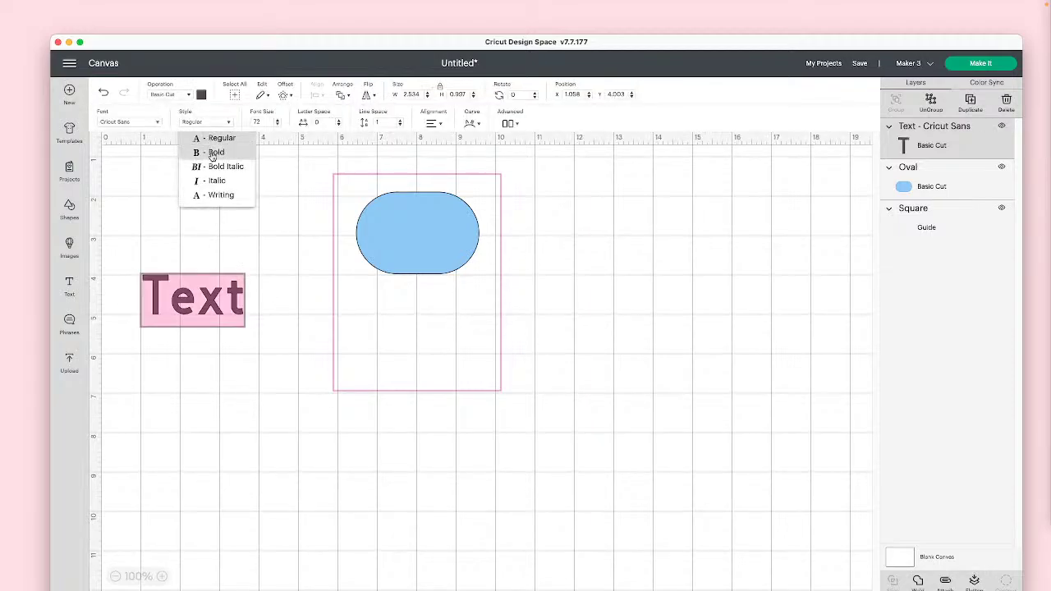
pyautogui.click(215, 195)
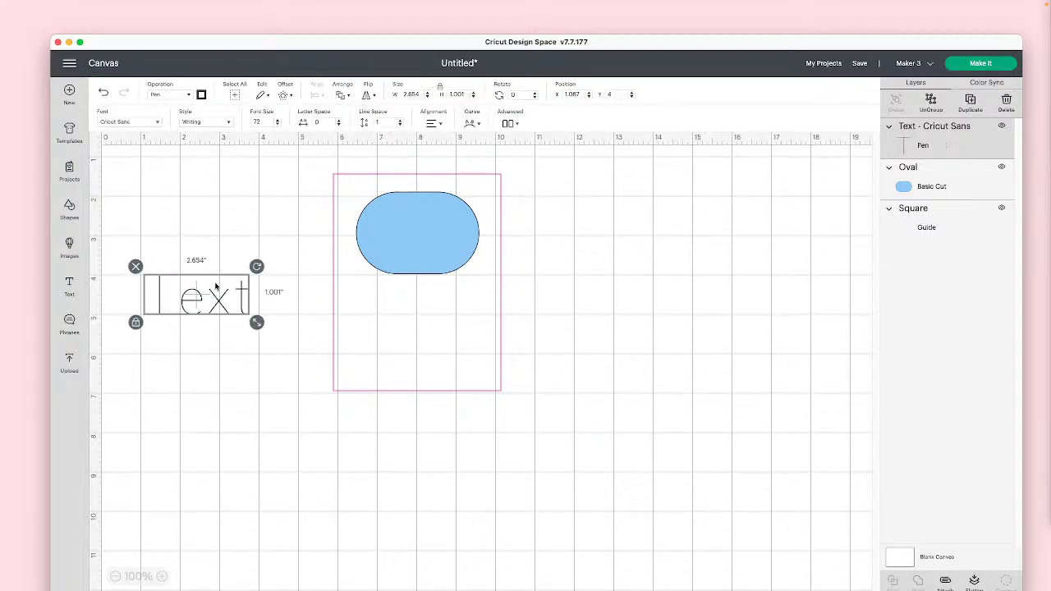
pyautogui.doubleClick(244, 296)
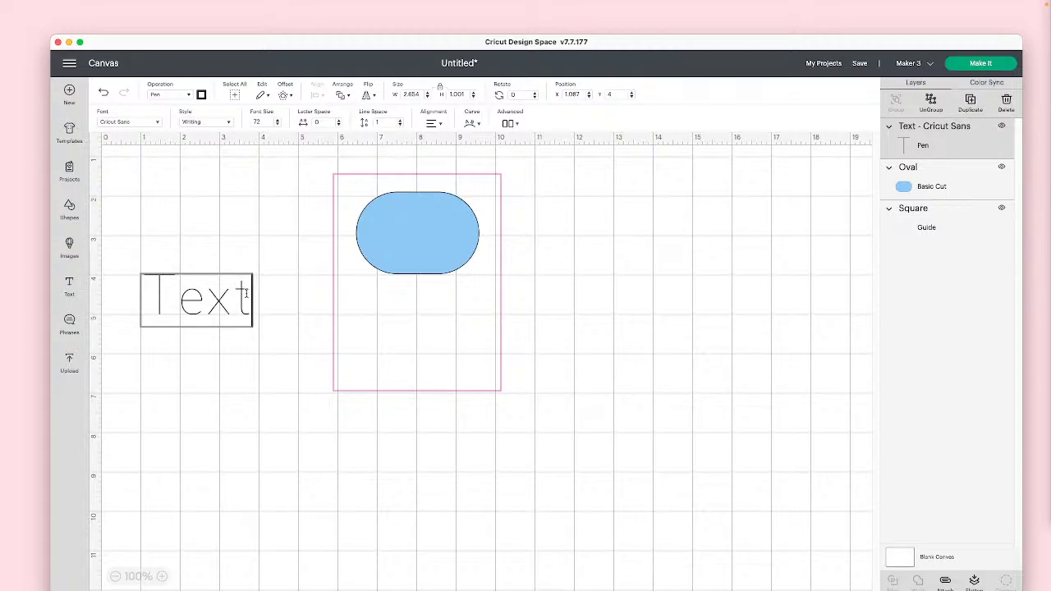
pyautogui.moveTo(246, 294); pyautogui.dragTo(150, 288)
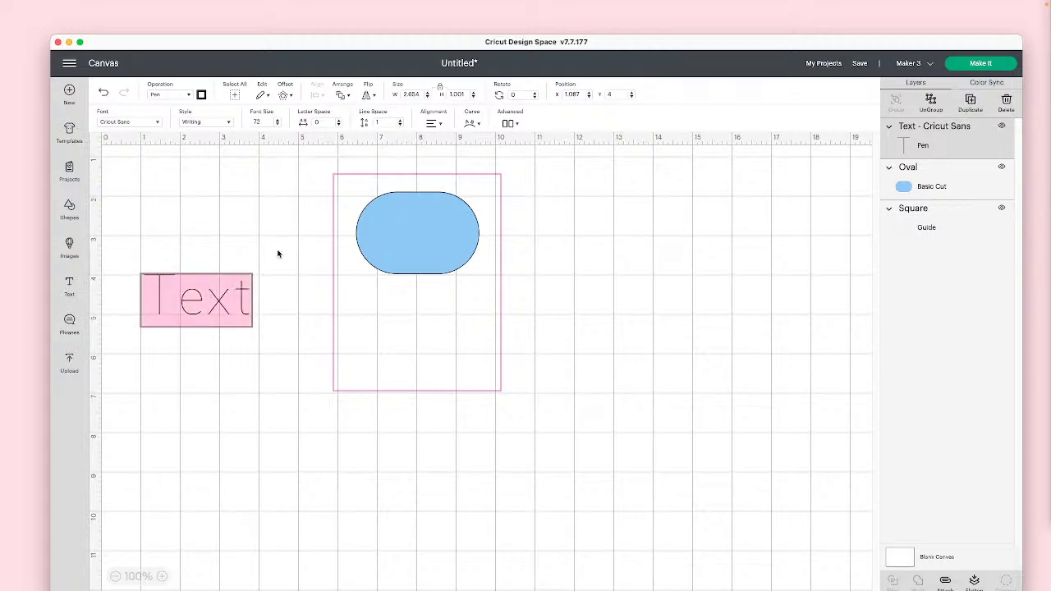
pyautogui.write('ins')
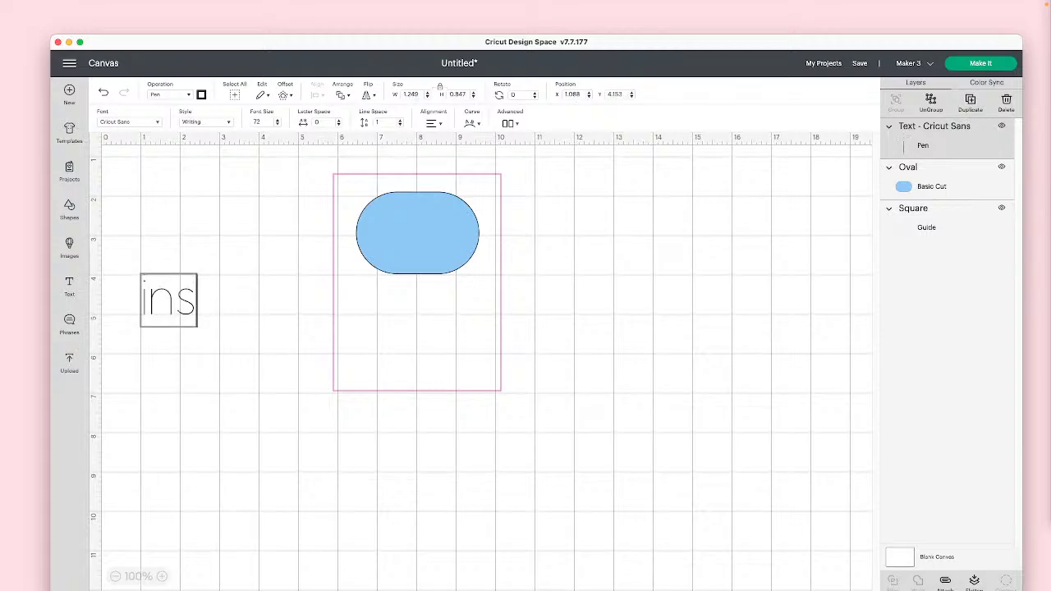
pyautogui.write('tructions ')
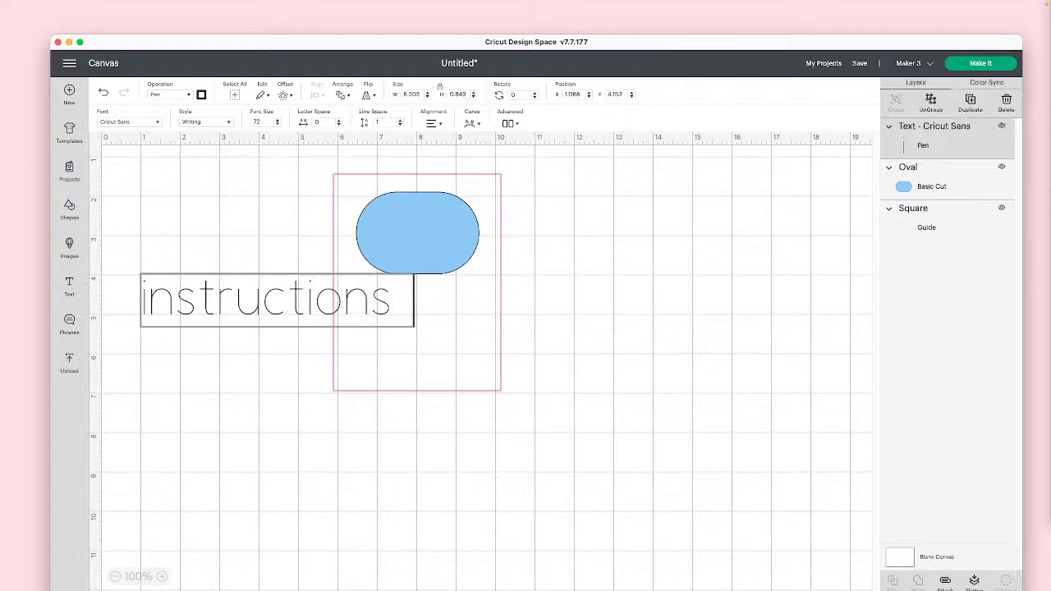
pyautogui.write('assemble')
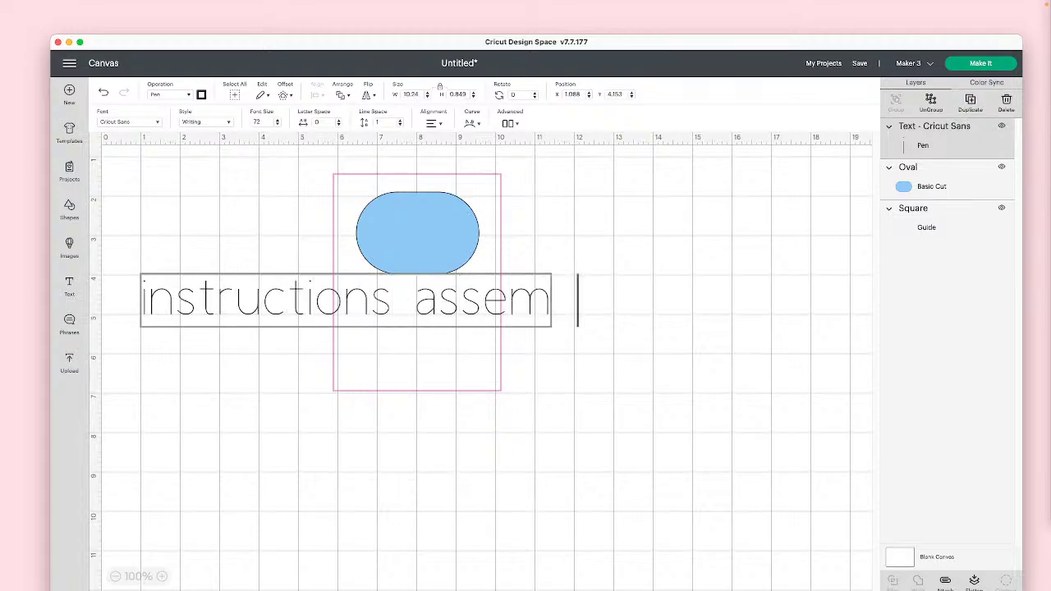
pyautogui.click(369, 302)
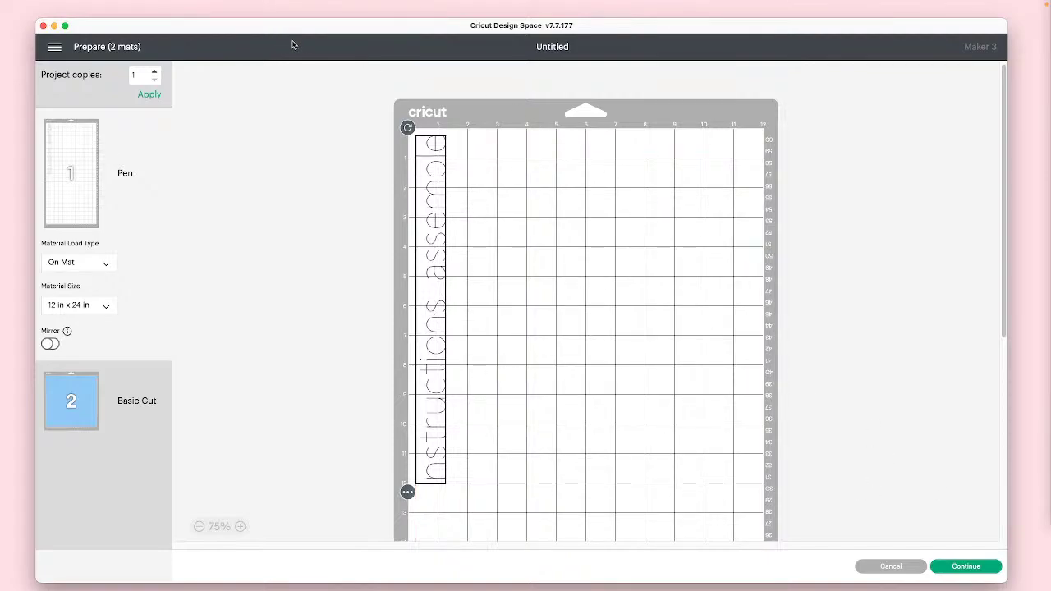
pyautogui.click(891, 566)
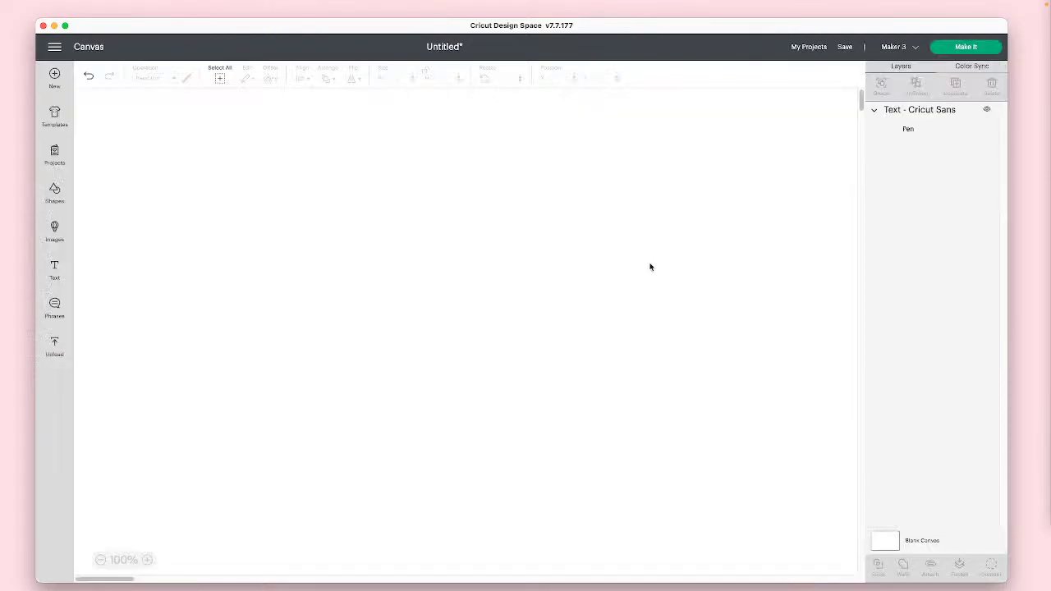
# - Set the text's operation to Guide, preview the resulting mat and return to the canvas
pyautogui.click(449, 292)
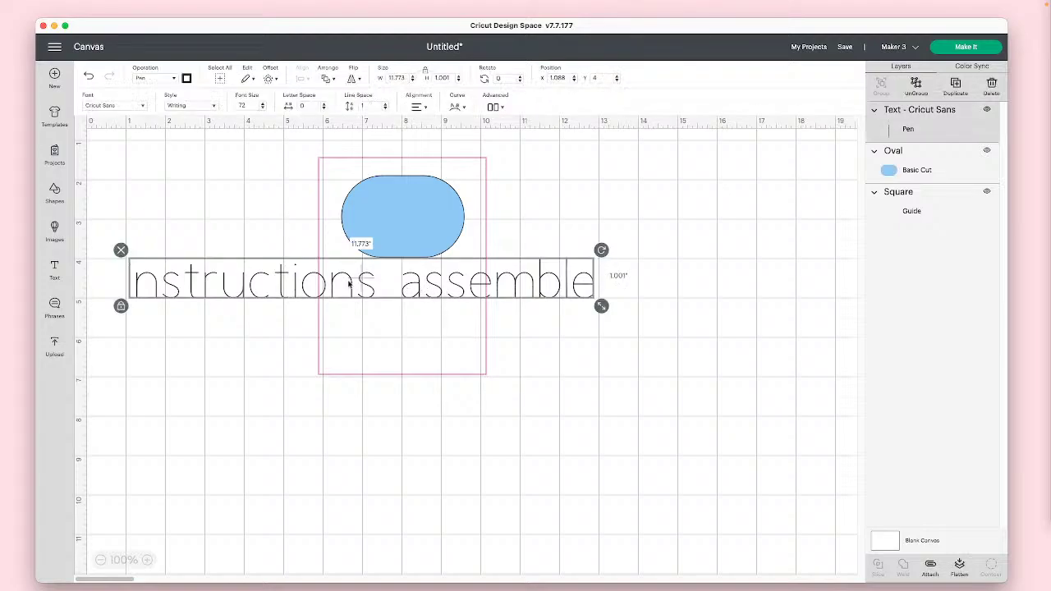
pyautogui.click(143, 80)
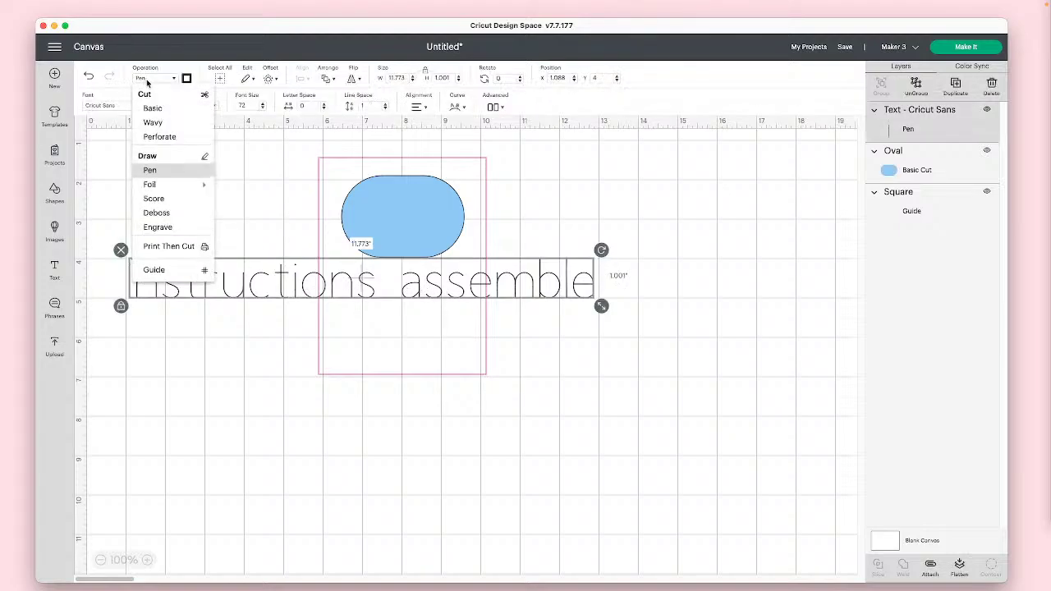
pyautogui.click(153, 271)
pyautogui.click(698, 342)
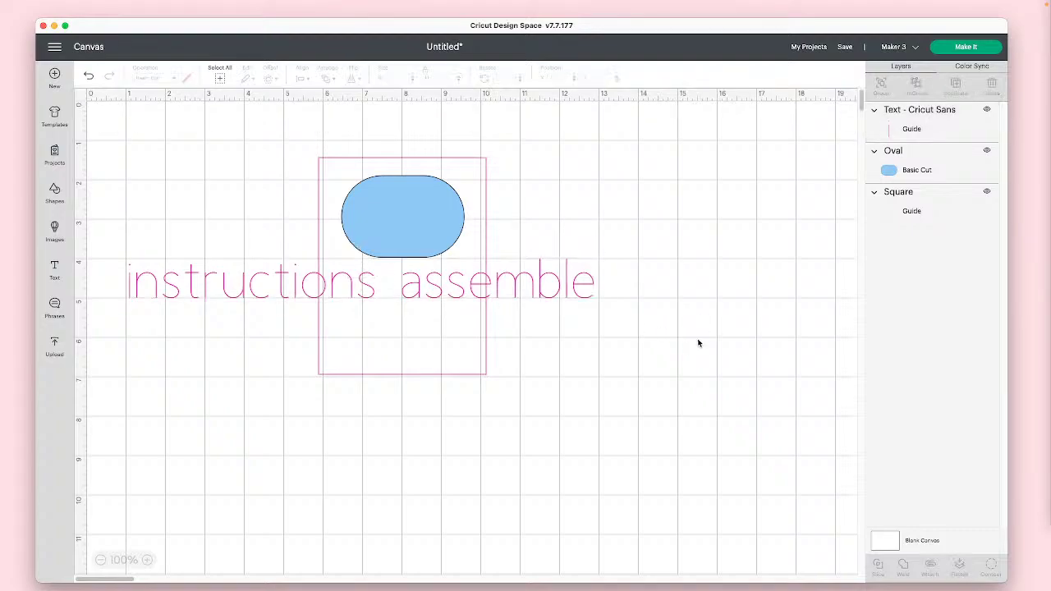
pyautogui.click(963, 50)
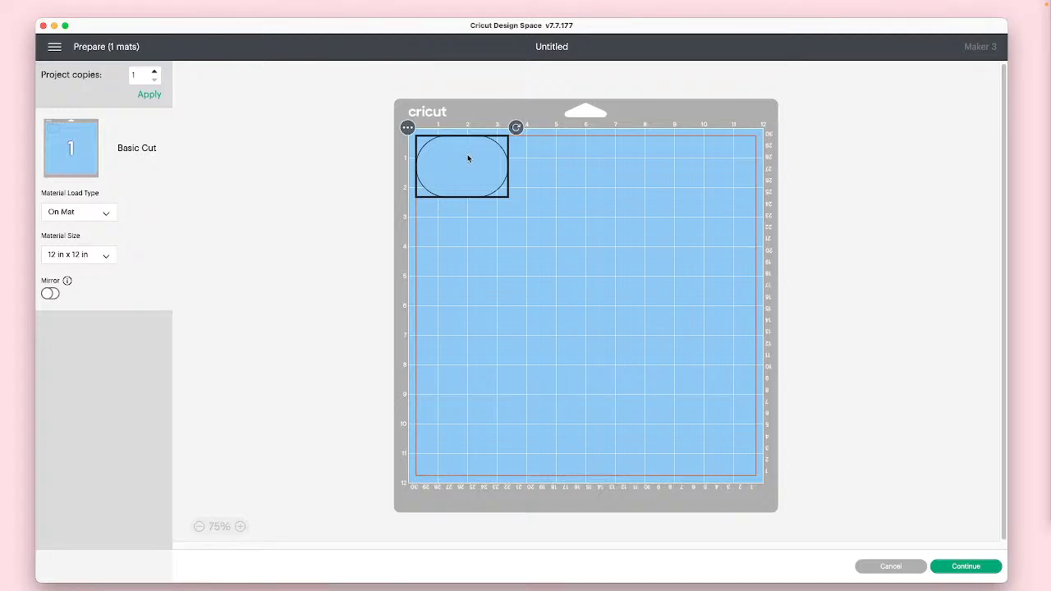
pyautogui.click(867, 567)
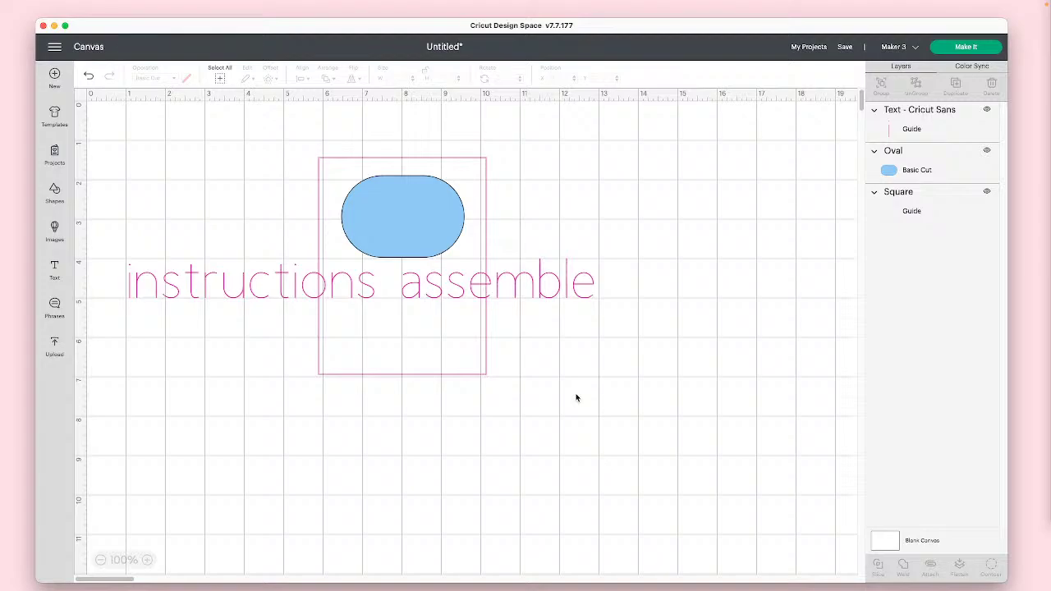
# - Set the operation of the text, oval and rectangle together to Guide
pyautogui.scroll(-3, 575, 397)
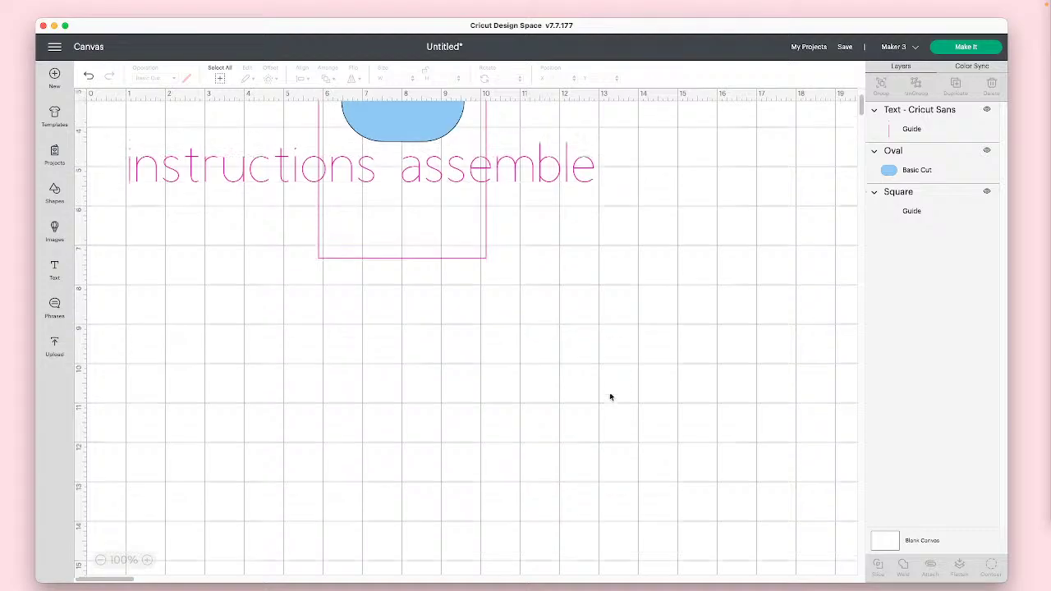
pyautogui.scroll(3, 610, 394)
pyautogui.moveTo(633, 402); pyautogui.dragTo(341, 202)
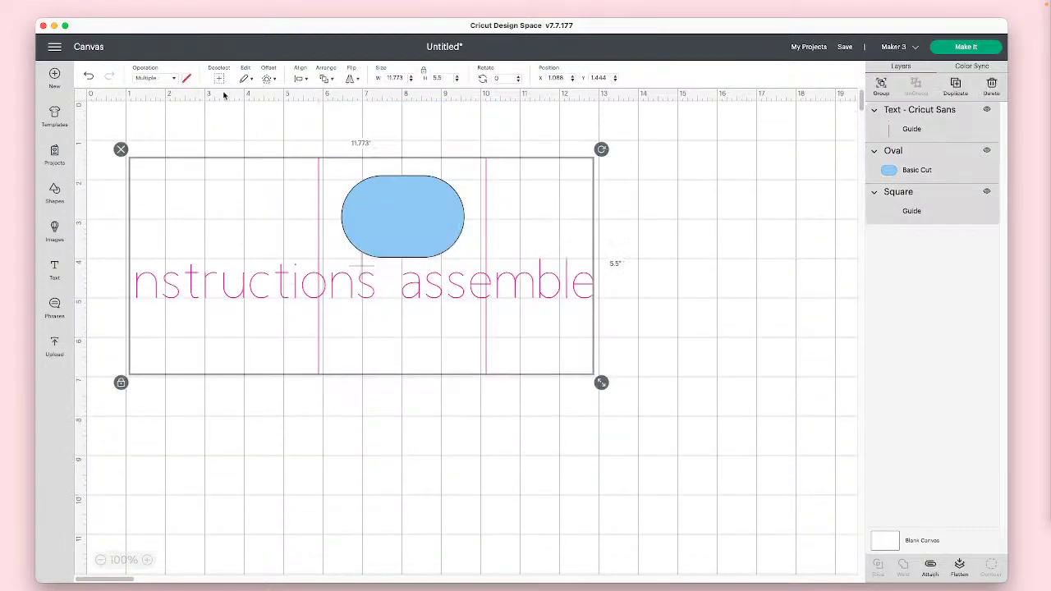
pyautogui.click(165, 80)
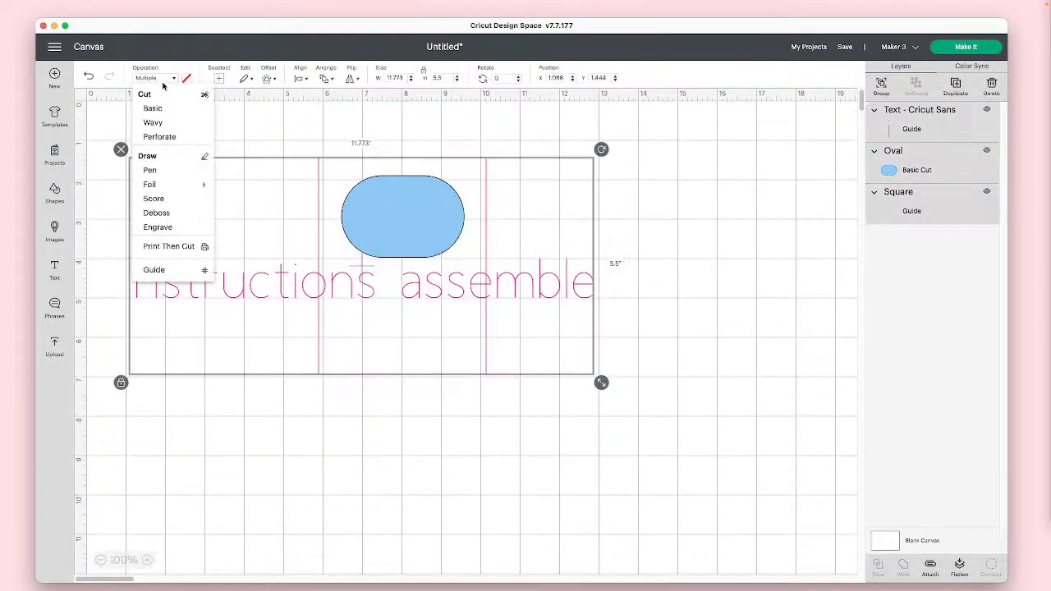
pyautogui.click(178, 272)
pyautogui.click(576, 414)
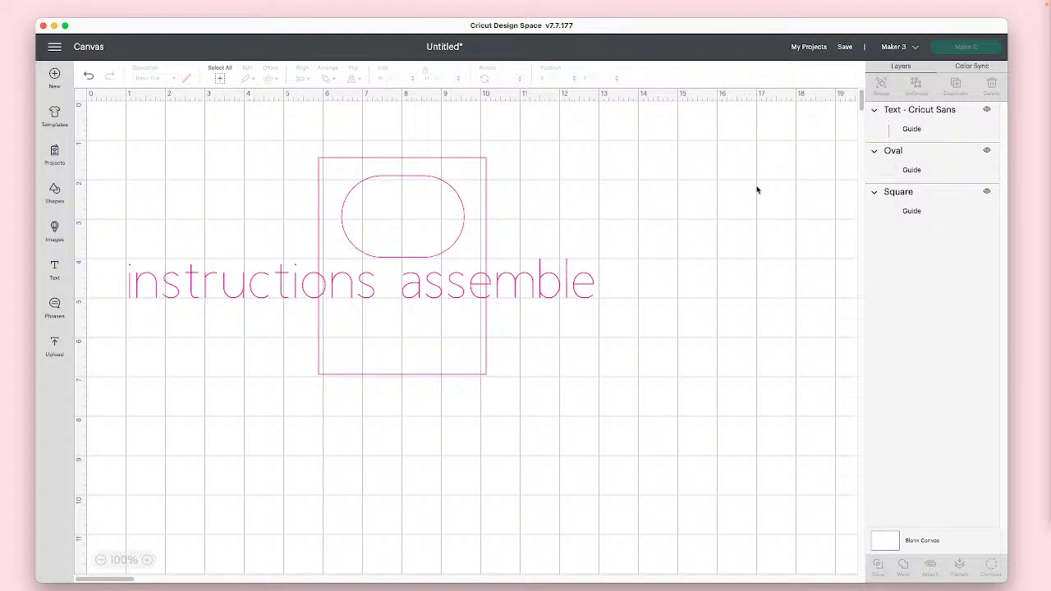
# - Select the text, oval and rectangle together and change their operation to Basic Cut
pyautogui.moveTo(673, 286); pyautogui.dragTo(331, 201)
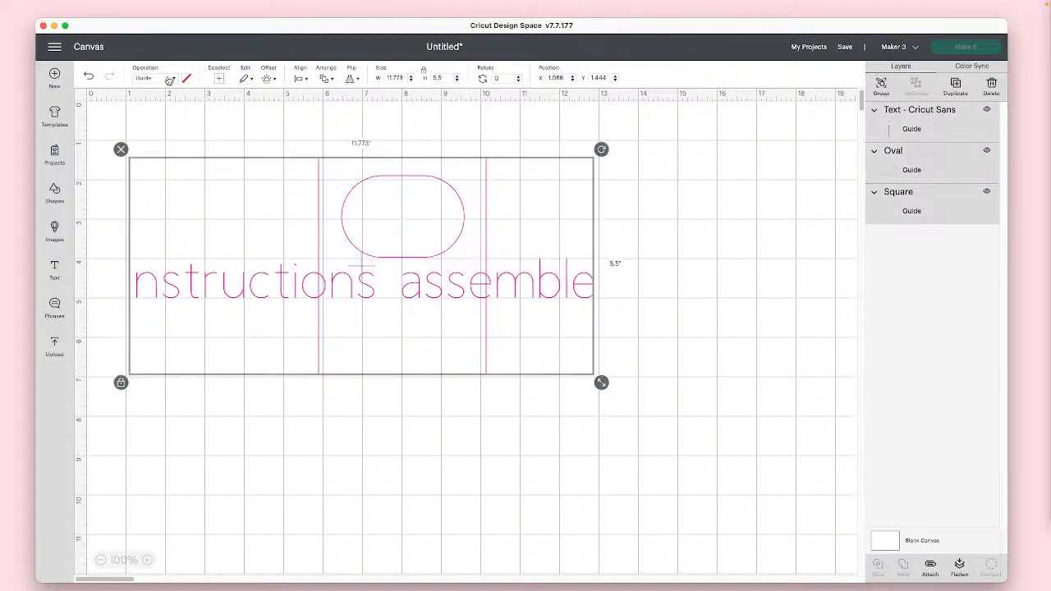
pyautogui.click(169, 79)
pyautogui.click(170, 113)
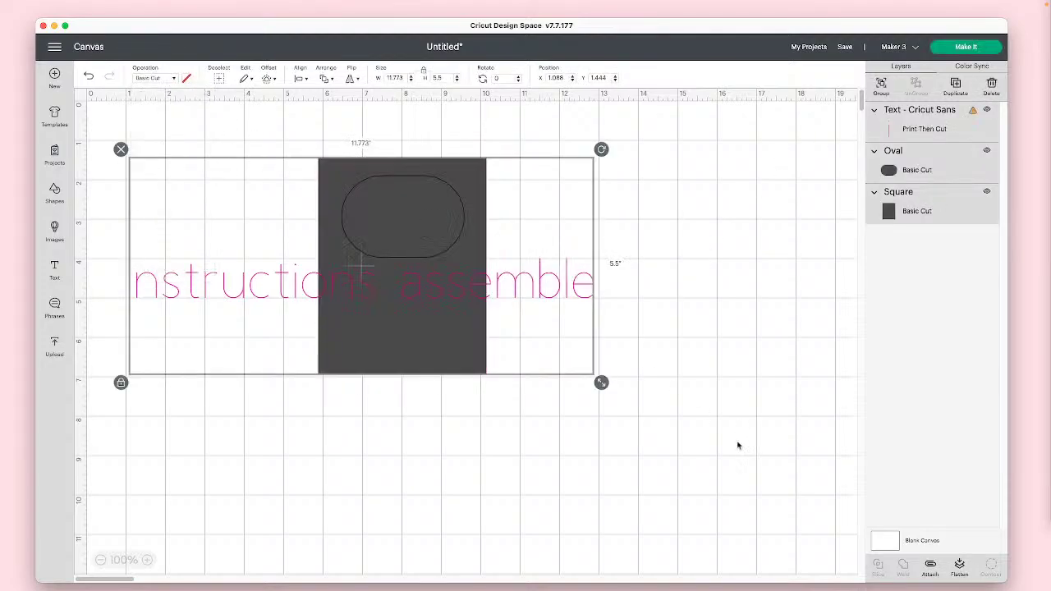
pyautogui.click(733, 439)
# - Move the text below the rectangle and set its operation to Pen
pyautogui.moveTo(537, 282); pyautogui.dragTo(552, 424)
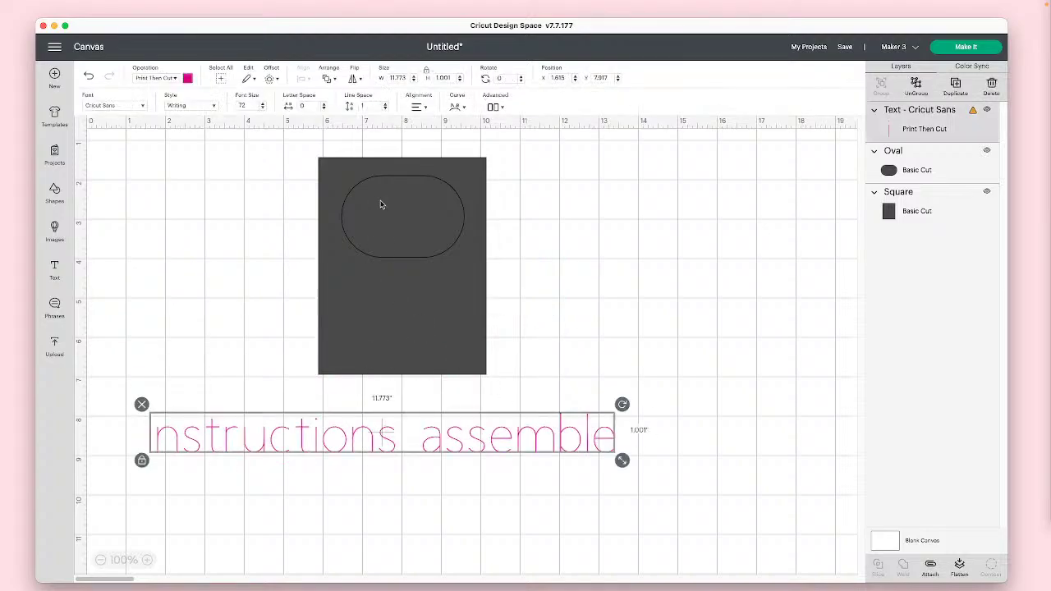
pyautogui.click(166, 79)
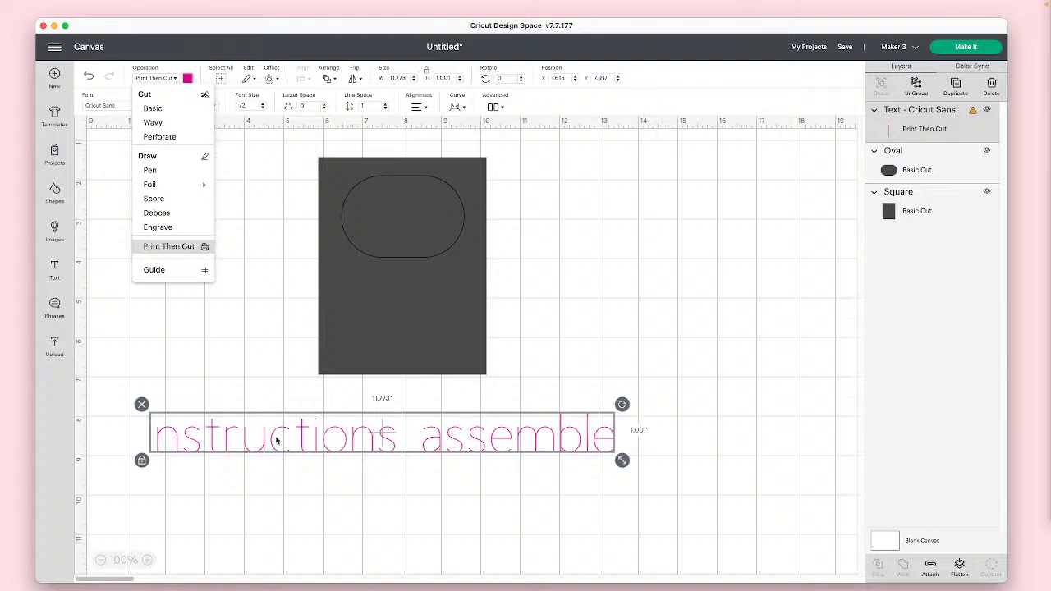
pyautogui.click(163, 271)
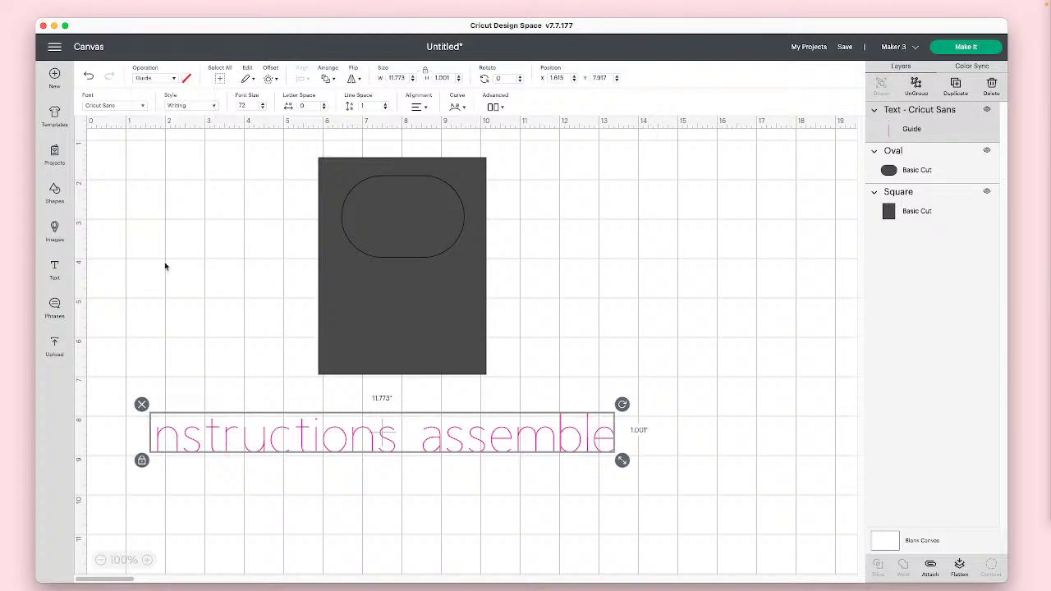
pyautogui.click(148, 79)
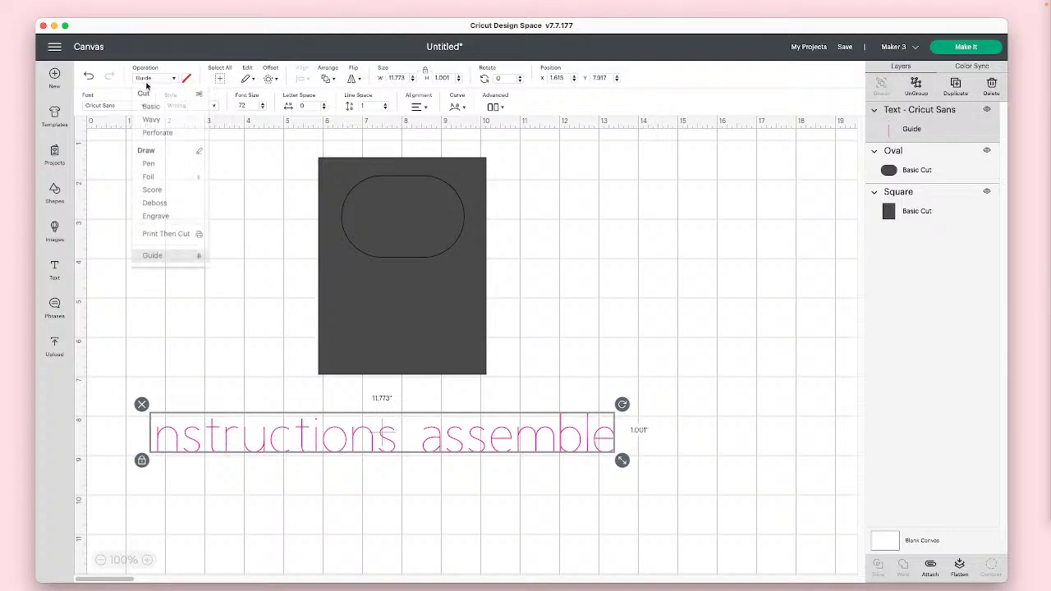
pyautogui.click(167, 170)
pyautogui.click(680, 395)
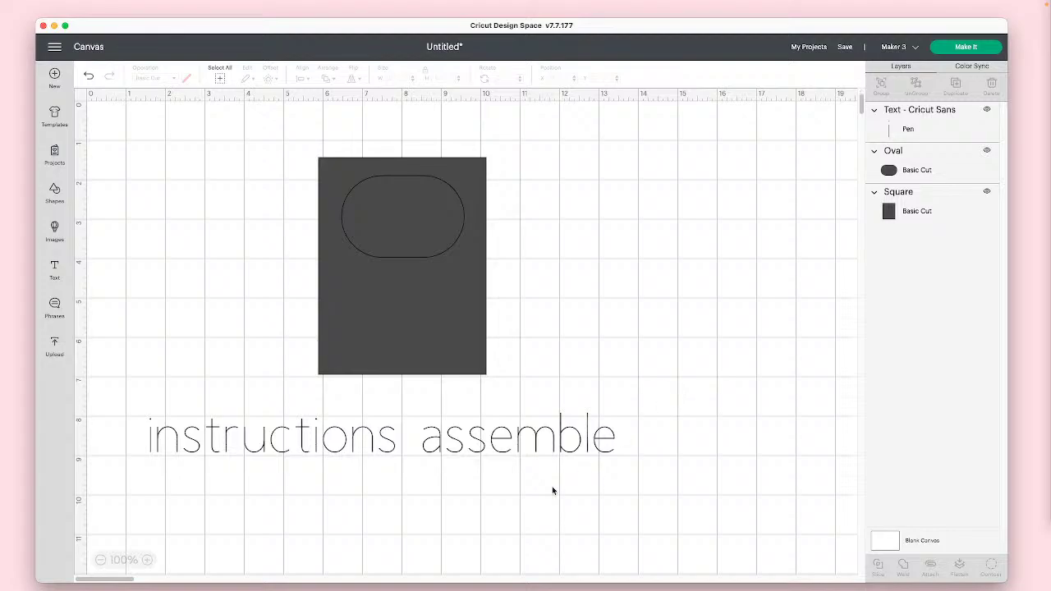
pyautogui.scroll(-3, 584, 471)
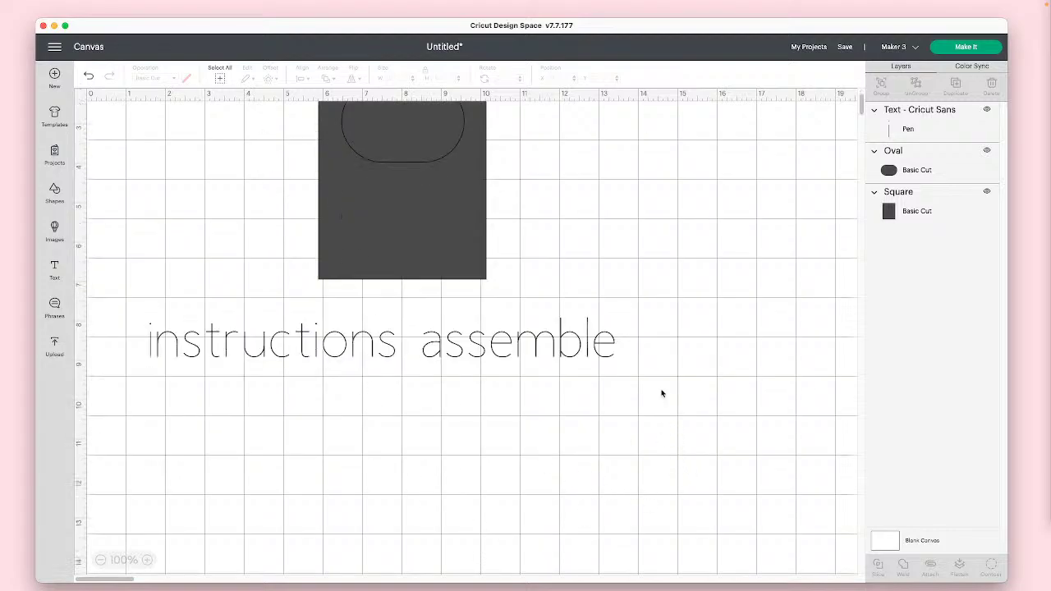
pyautogui.hscroll(1, 778, 346)
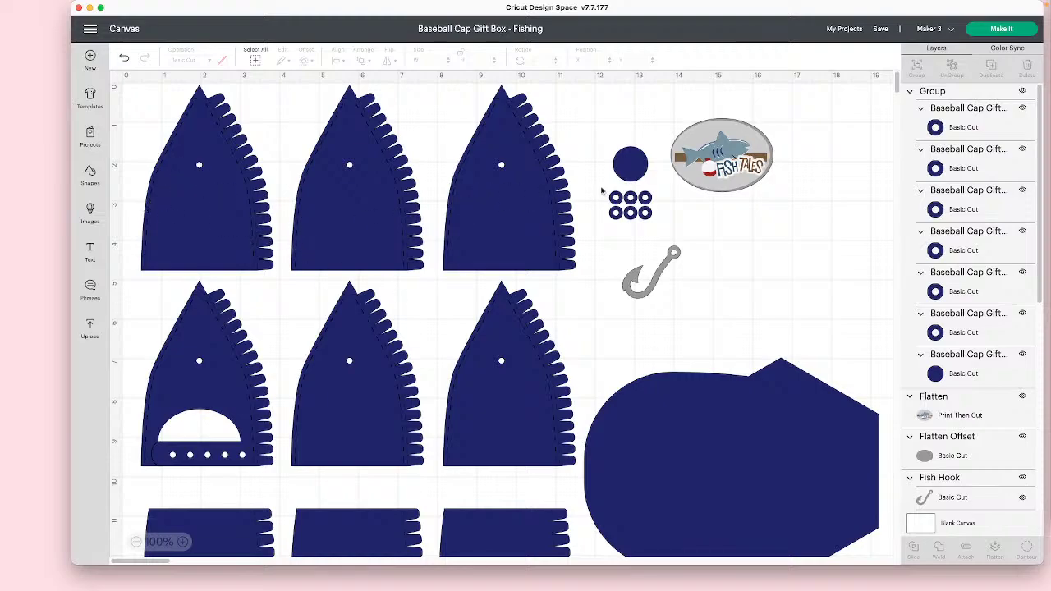
# - Move the fish hook beyond the Fish Tales logo, then group the remaining gift box pieces and shift them down
pyautogui.moveTo(661, 269); pyautogui.dragTo(876, 136)
pyautogui.moveTo(138, 96); pyautogui.dragTo(823, 589)
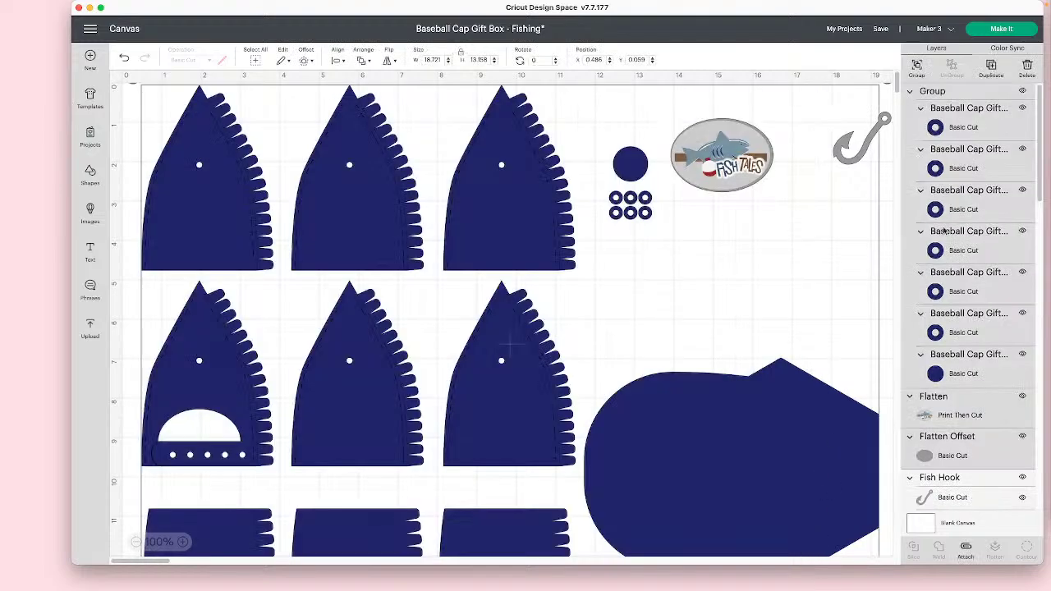
pyautogui.click(916, 69)
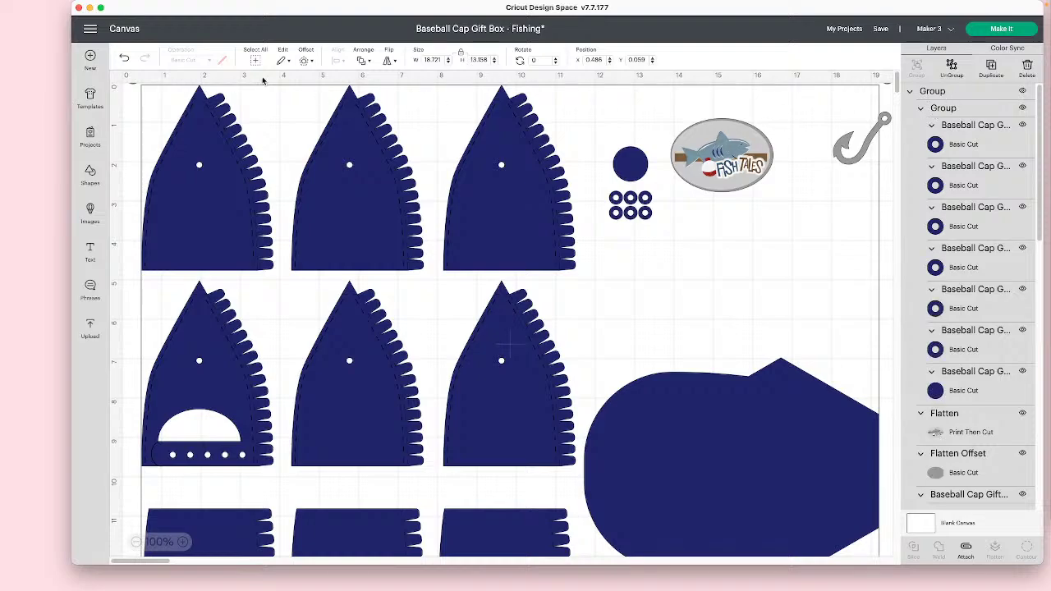
pyautogui.moveTo(291, 150); pyautogui.dragTo(284, 214)
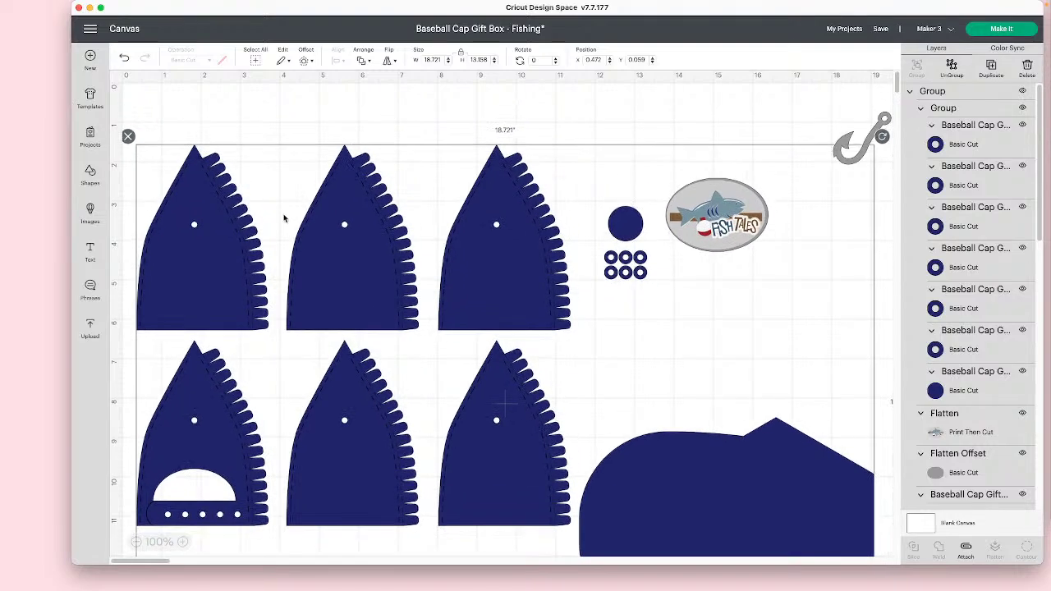
# - Ungroup the pieces, then move the Fish Tales logo up beside the hook and its gray backing oval down
pyautogui.click(948, 71)
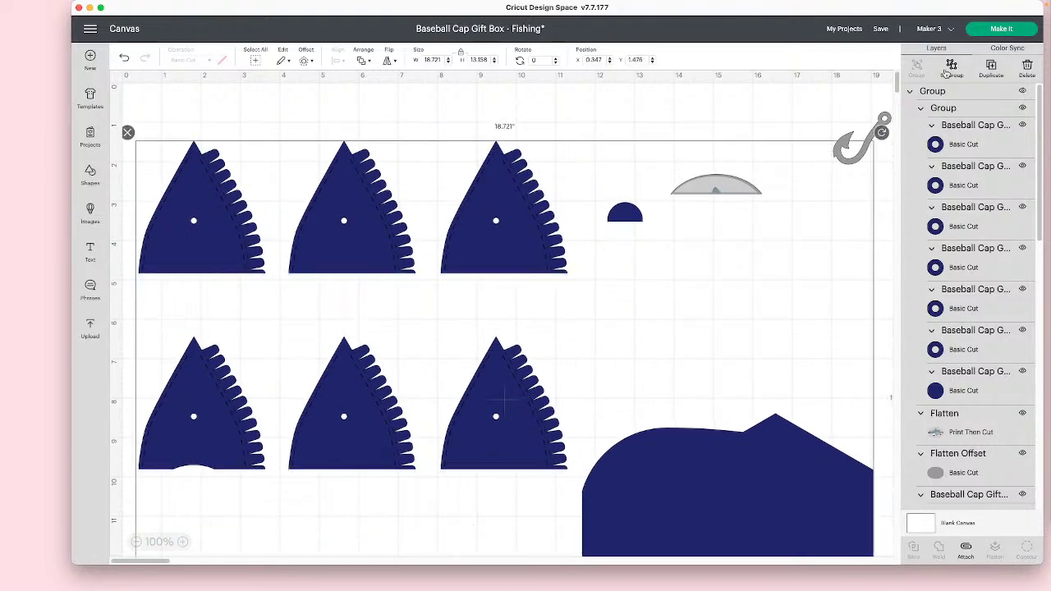
pyautogui.moveTo(151, 126); pyautogui.dragTo(780, 558)
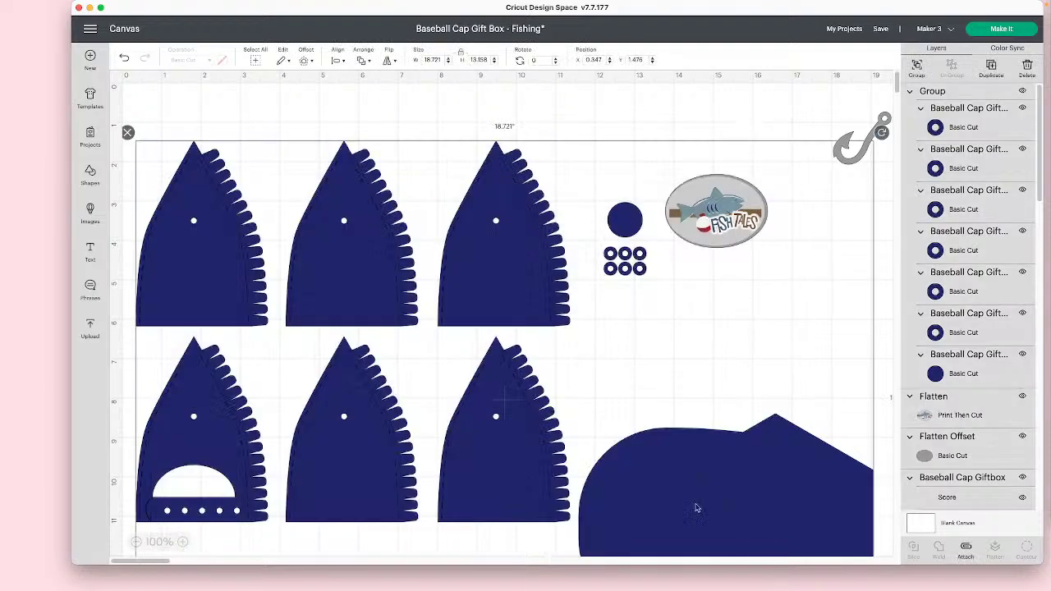
pyautogui.moveTo(763, 205); pyautogui.dragTo(780, 135)
pyautogui.click(735, 127)
pyautogui.moveTo(722, 213); pyautogui.dragTo(711, 333)
# - Set the operation of all cap box pieces and the gray oval to Guide, leaving out the logo and hook
pyautogui.moveTo(152, 131); pyautogui.dragTo(701, 536)
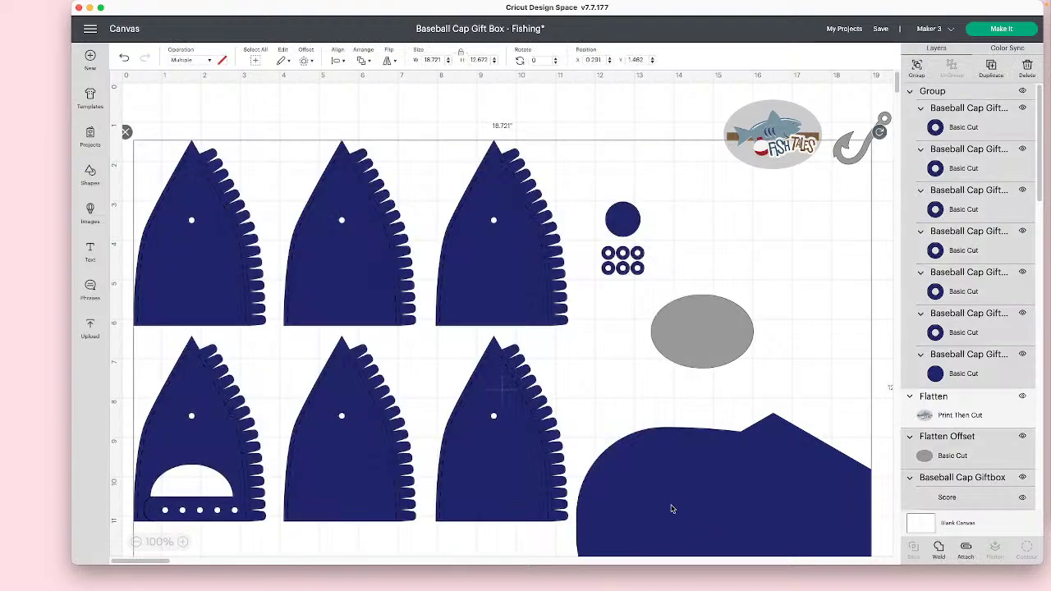
pyautogui.click(207, 61)
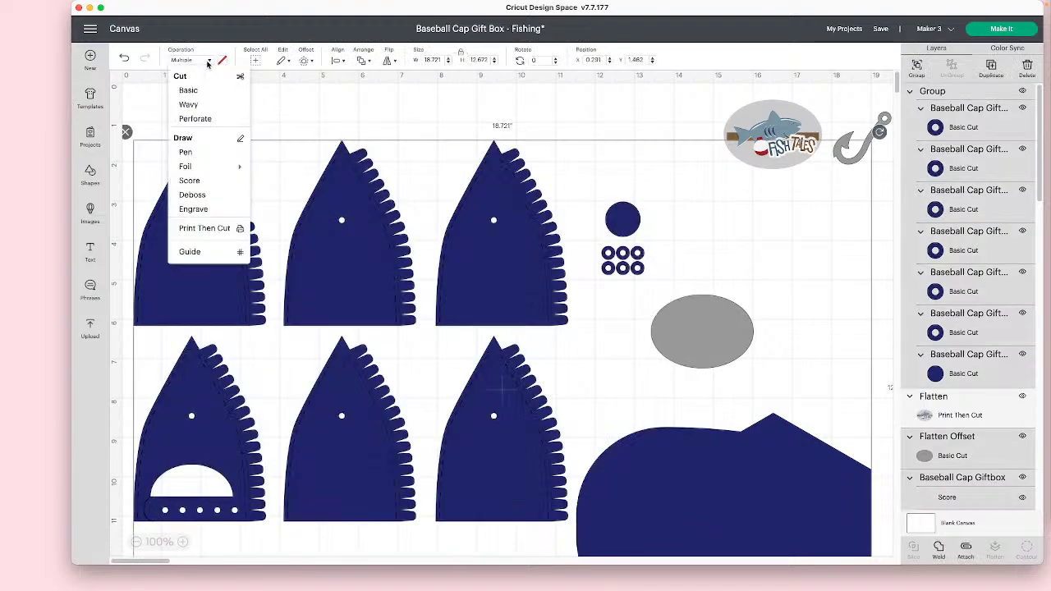
pyautogui.click(210, 256)
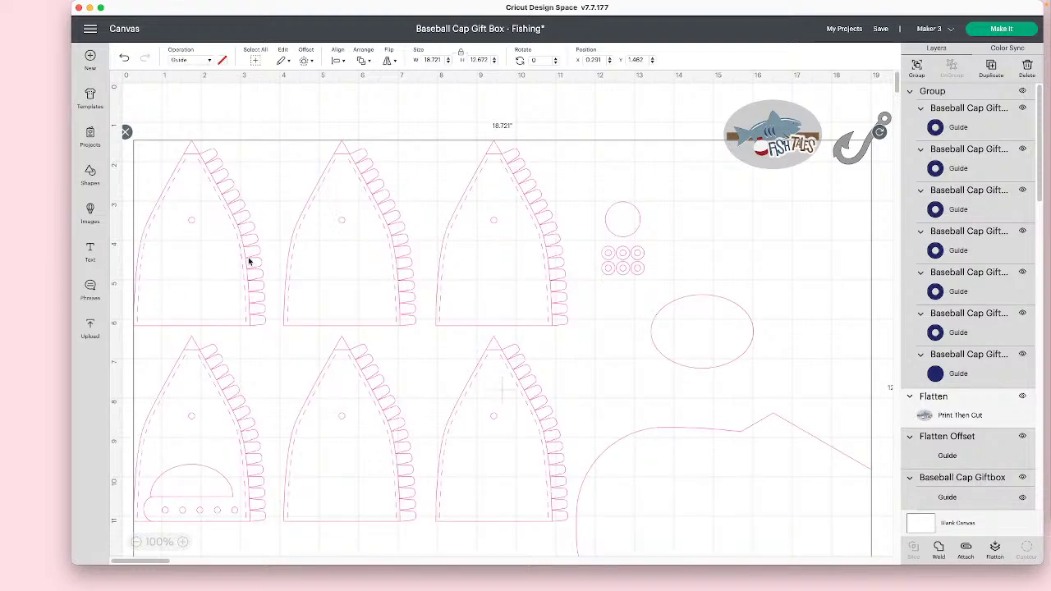
# - Toggle the Fish Tales logo's visibility off and on, then move it above the small circle to about X 12.6, Y 0.6
pyautogui.click(814, 120)
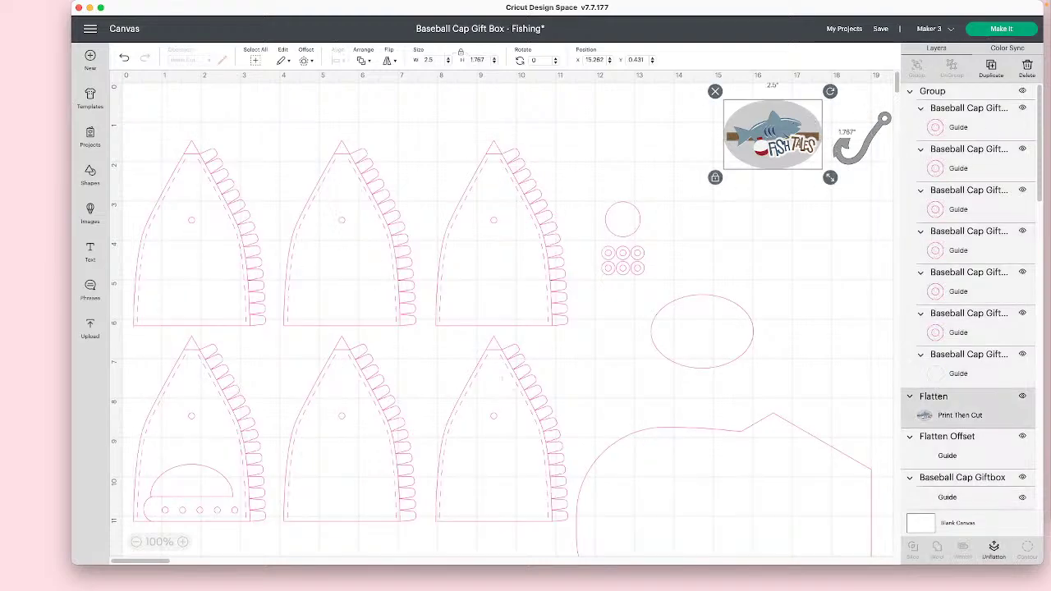
pyautogui.click(1022, 395)
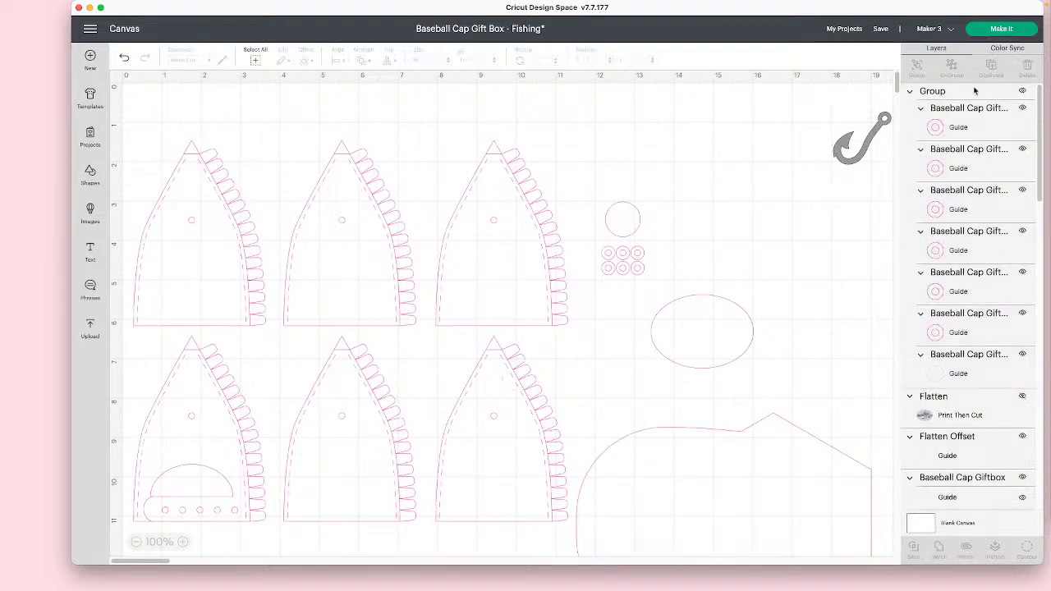
pyautogui.click(1022, 396)
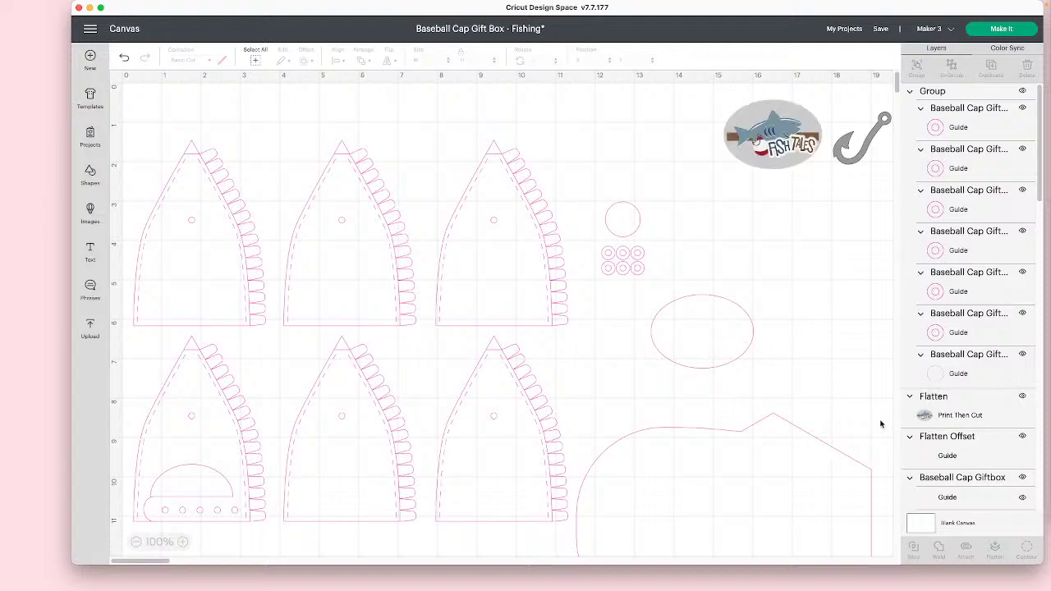
pyautogui.click(942, 414)
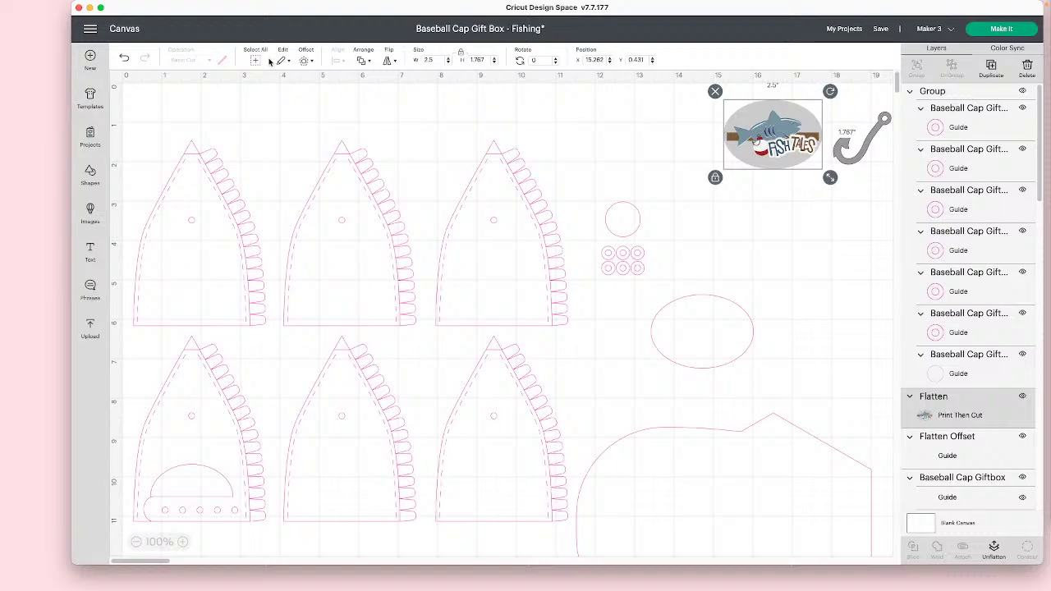
pyautogui.moveTo(723, 149); pyautogui.dragTo(617, 140)
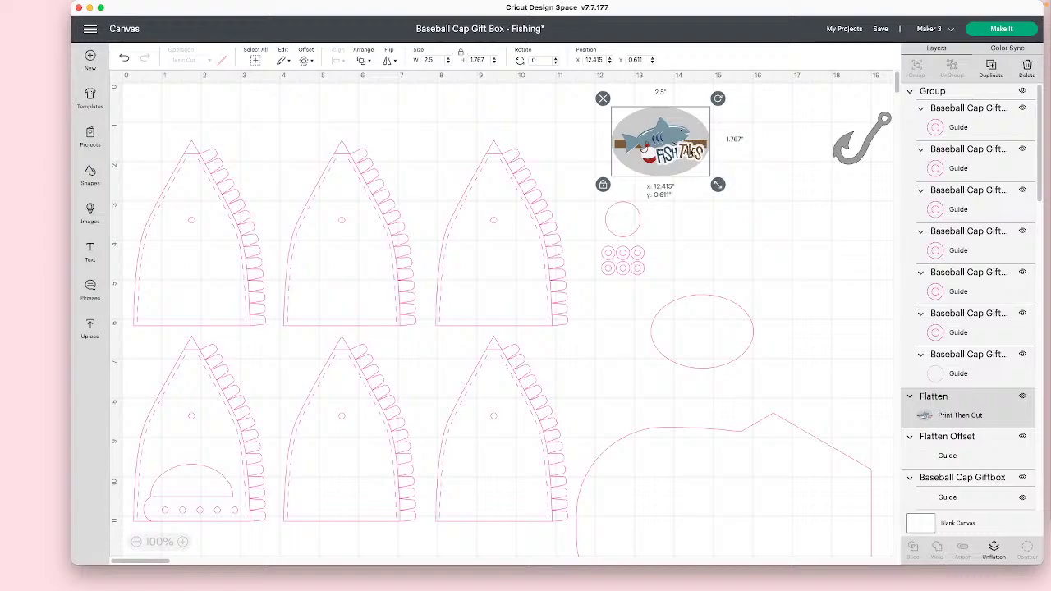
pyautogui.moveTo(685, 153); pyautogui.dragTo(692, 153)
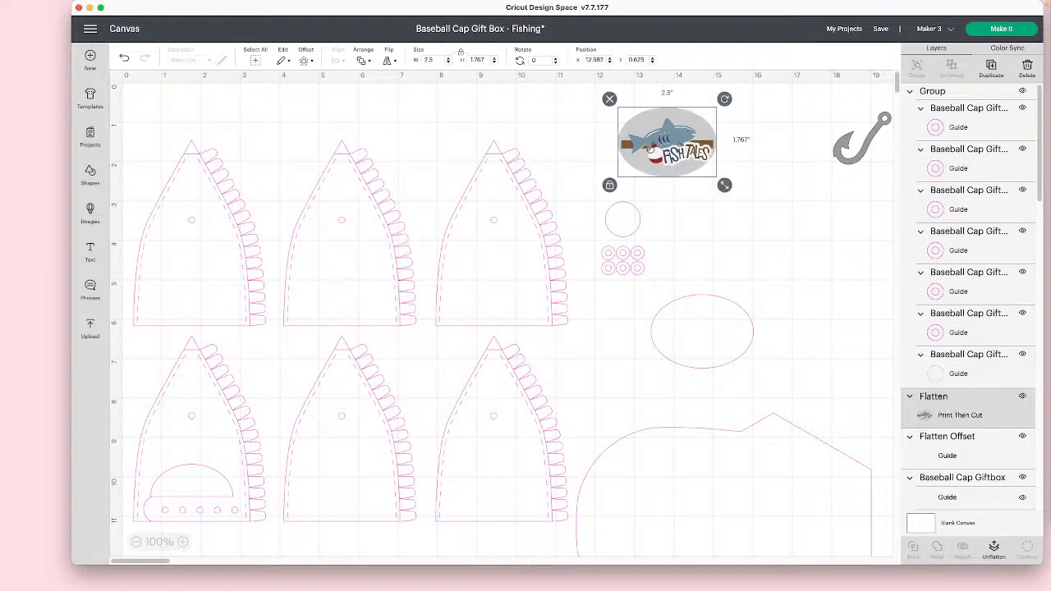
# - Hide the Fish Tales logo layer, preview the project's mats, and return to the canvas
pyautogui.click(1022, 396)
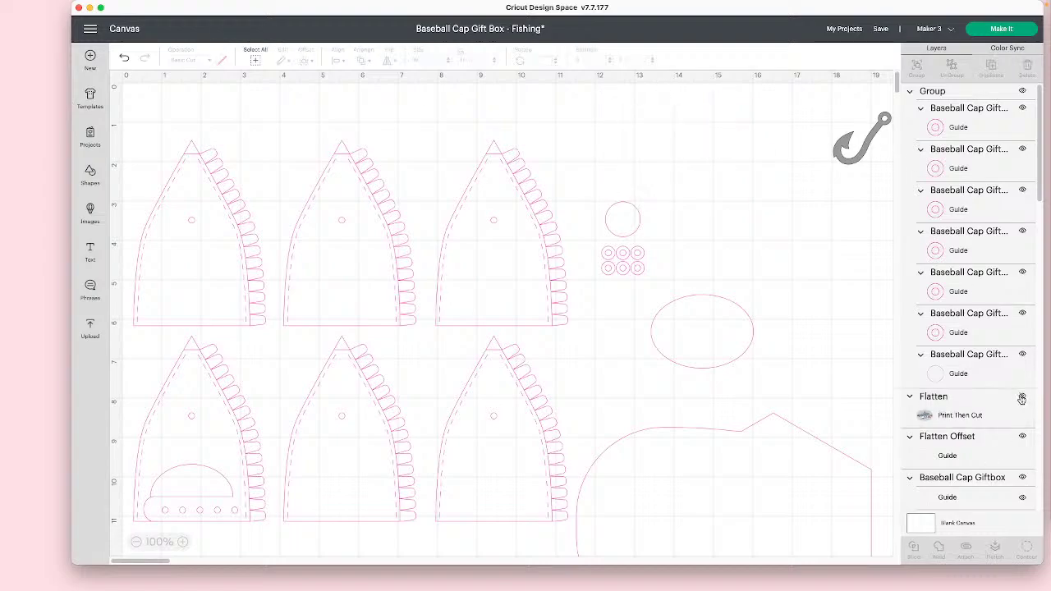
pyautogui.click(1002, 33)
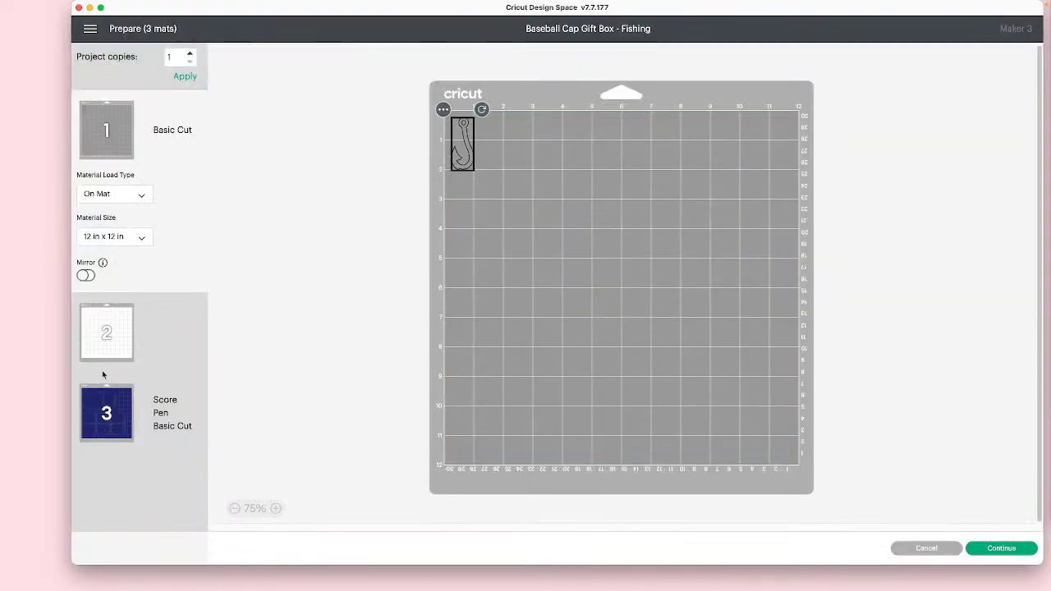
pyautogui.click(939, 550)
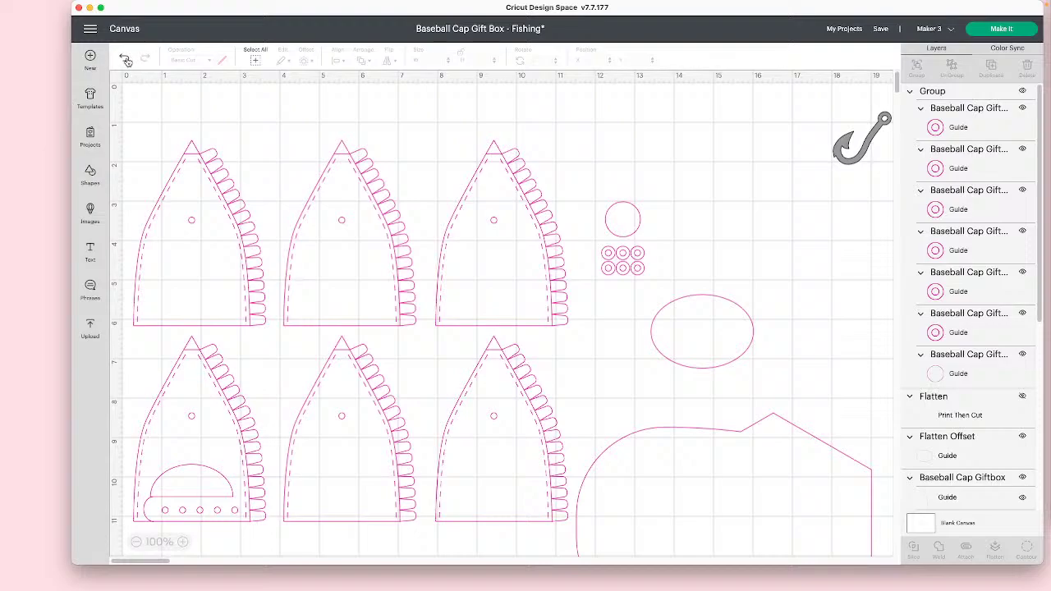
# - Undo the logo changes, the Guide operation on the cap box pieces, and the gray oval's downward move
pyautogui.click(126, 59)
pyautogui.click(126, 59)
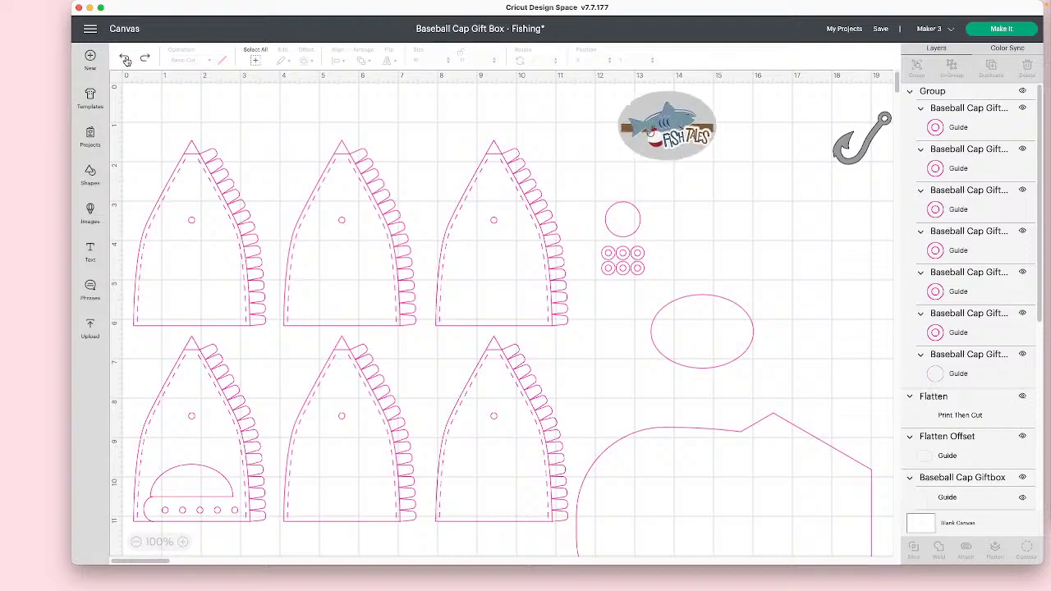
pyautogui.click(126, 59)
pyautogui.click(125, 59)
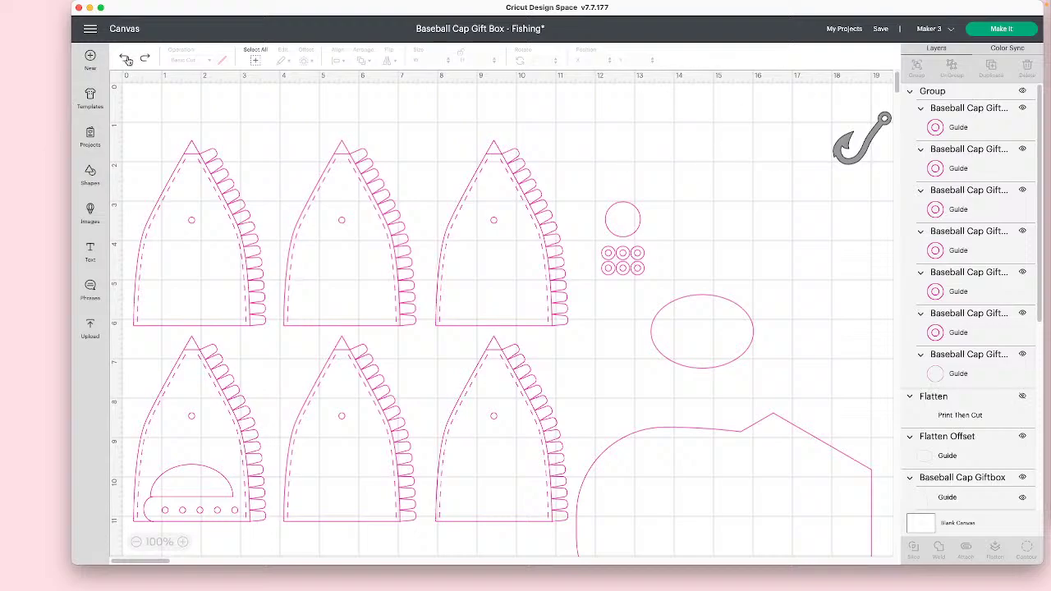
pyautogui.click(126, 59)
pyautogui.click(126, 60)
pyautogui.click(126, 59)
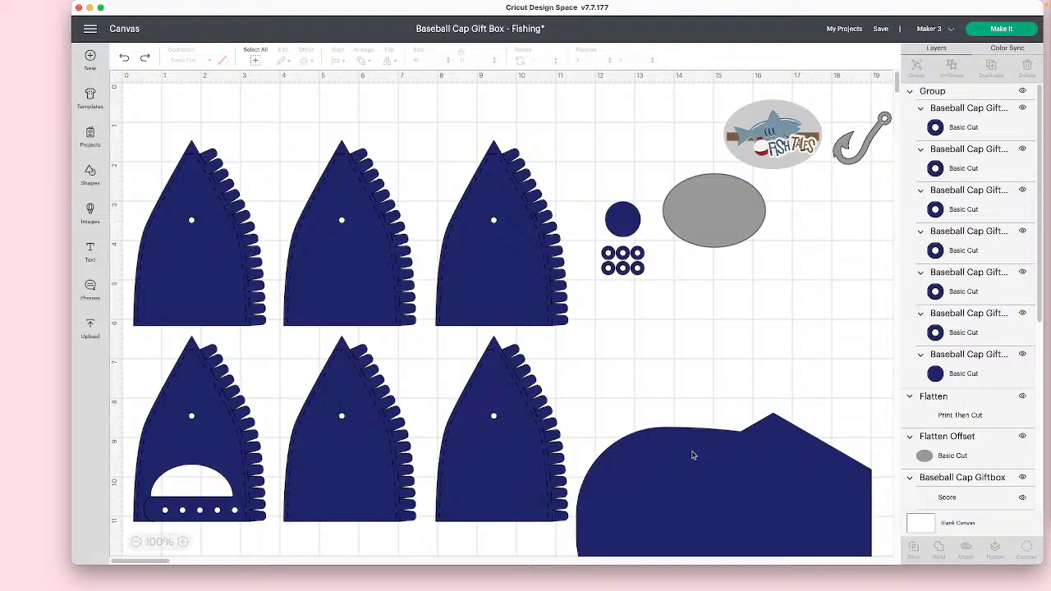
# - Move the Fish Tales logo and the fish hook far right, clear of the box pieces, and hide the logo
pyautogui.scroll(-5, 692, 455)
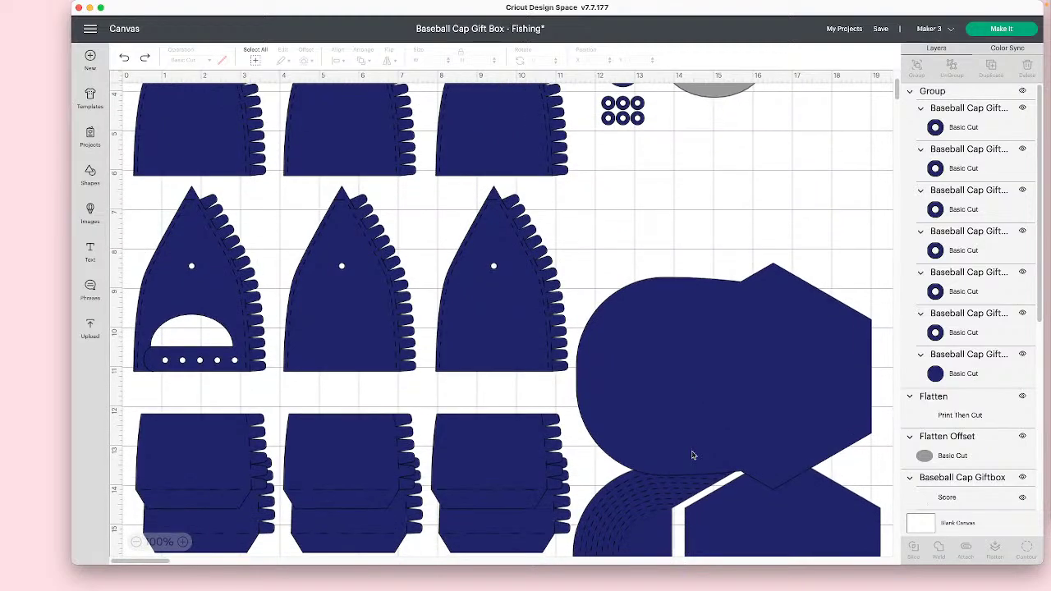
pyautogui.click(345, 298)
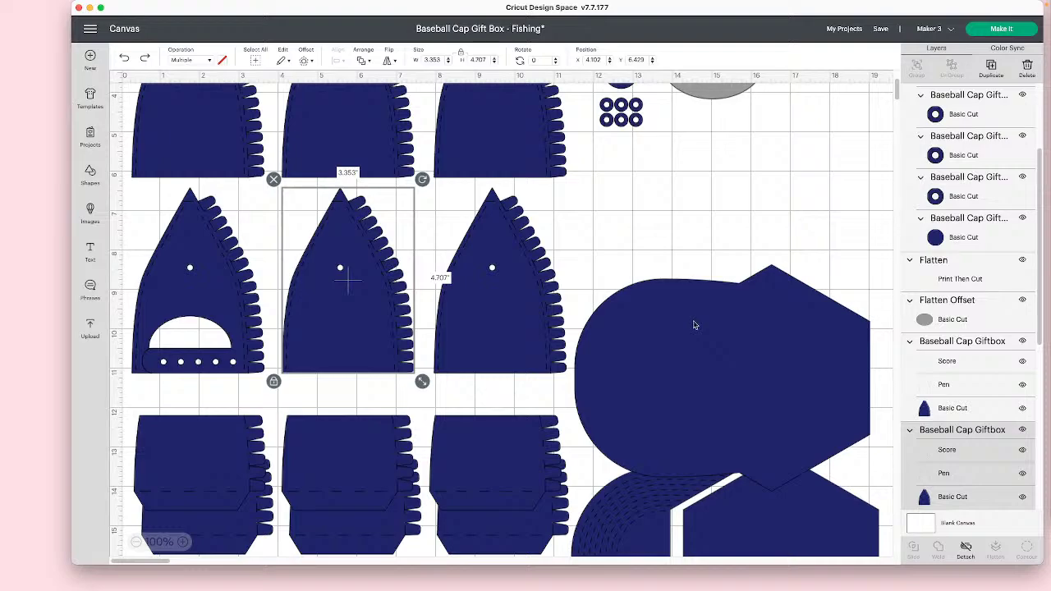
pyautogui.scroll(4, 693, 326)
pyautogui.click(855, 141)
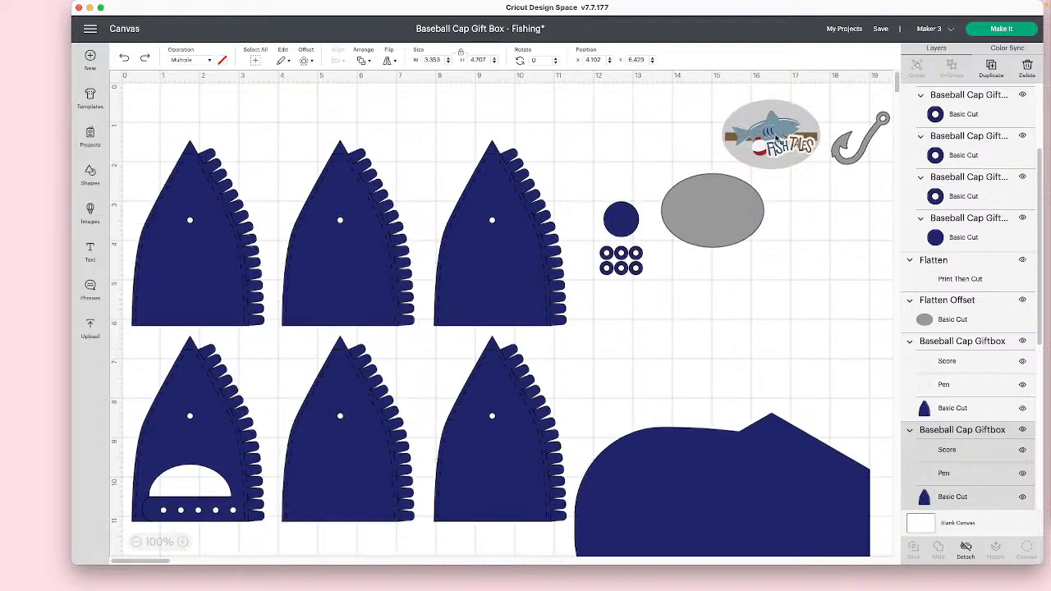
pyautogui.moveTo(979, 133); pyautogui.dragTo(1023, 134)
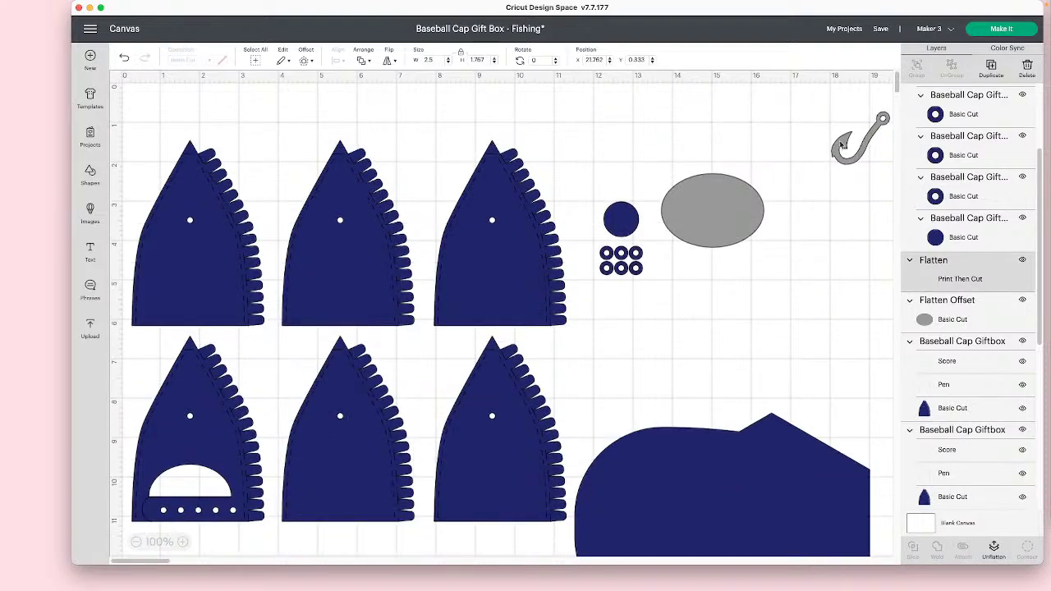
pyautogui.click(1023, 260)
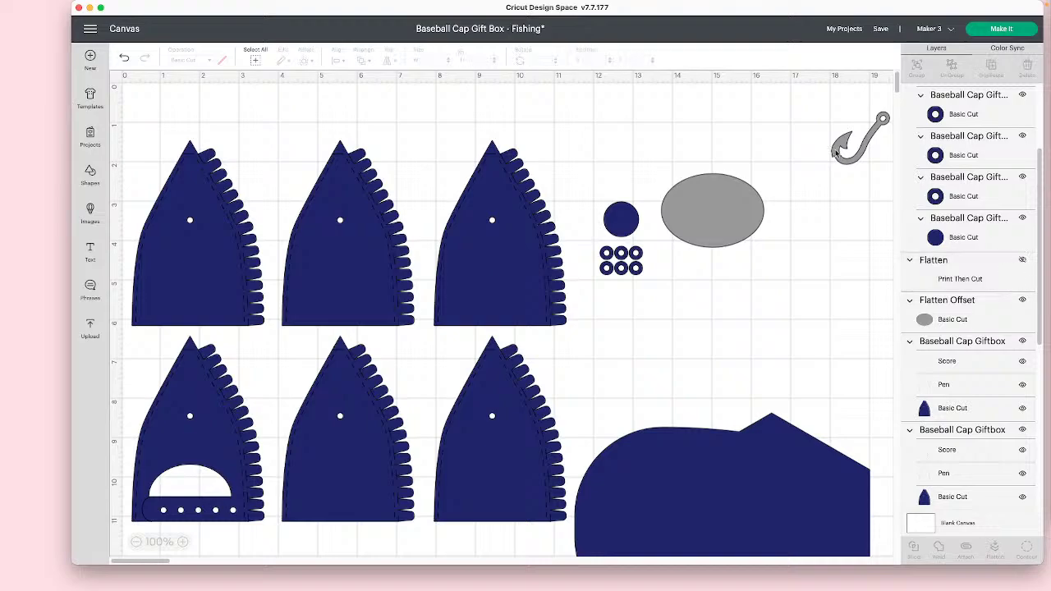
pyautogui.moveTo(836, 153); pyautogui.dragTo(1020, 161)
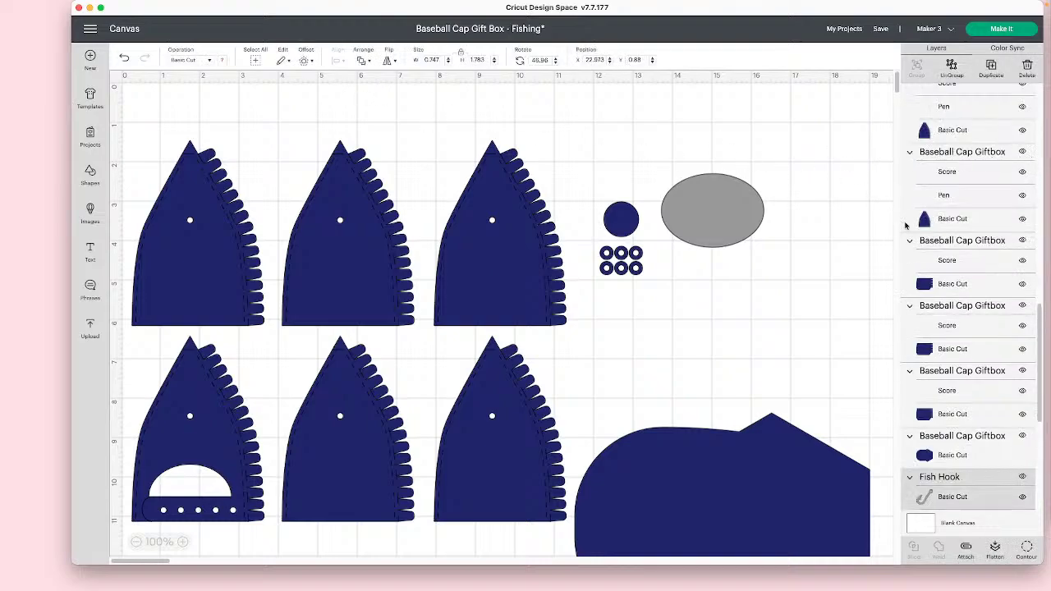
# - Select the upper cap box pieces, the small circles and the gray oval, and set their operation to Guide
pyautogui.moveTo(162, 102); pyautogui.dragTo(893, 584)
pyautogui.scroll(-5, 763, 486)
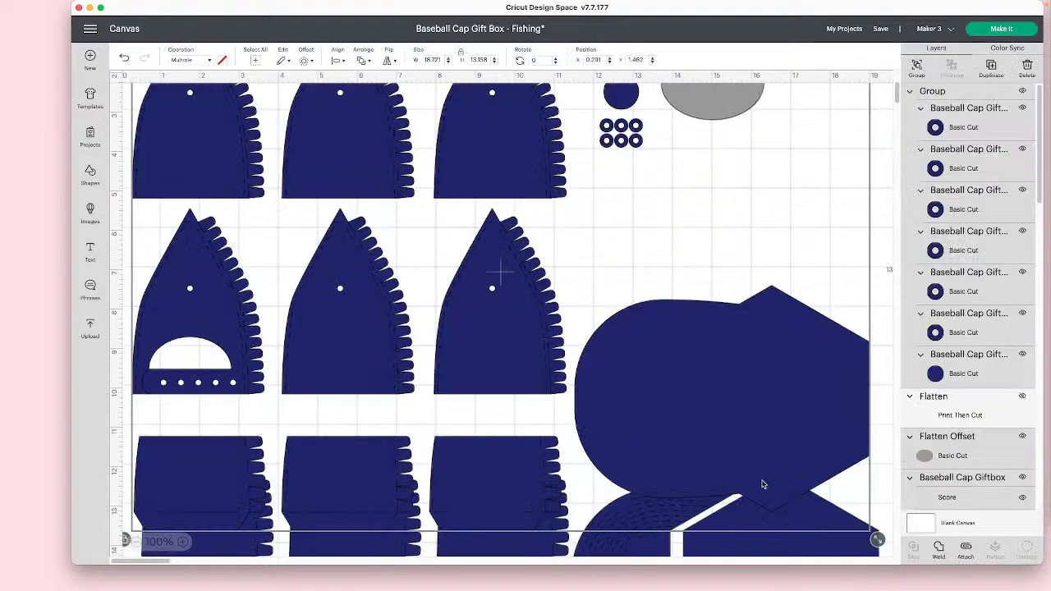
pyautogui.scroll(-5, 771, 474)
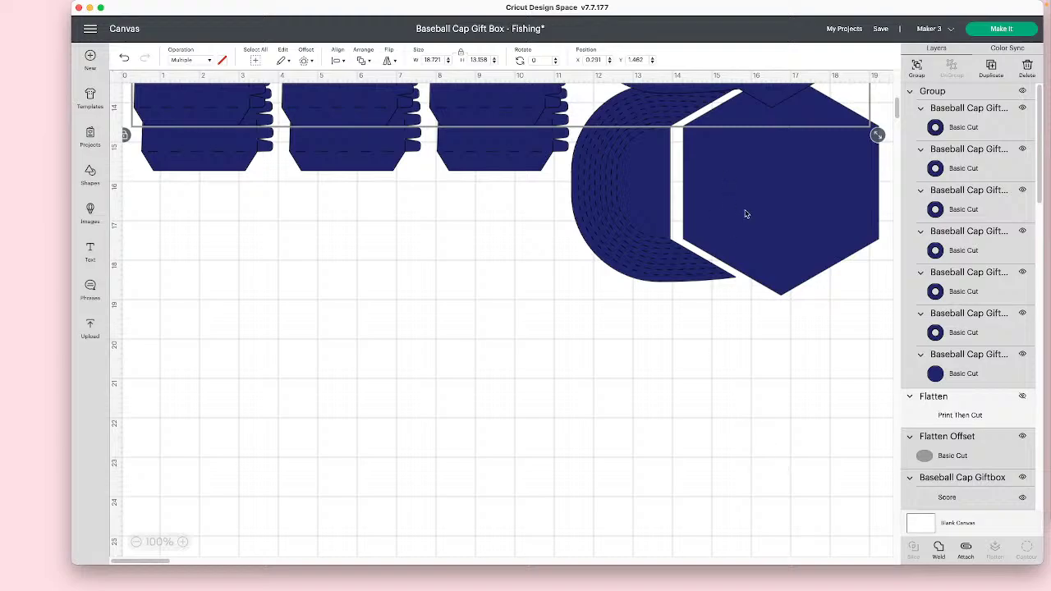
pyautogui.scroll(12, 710, 352)
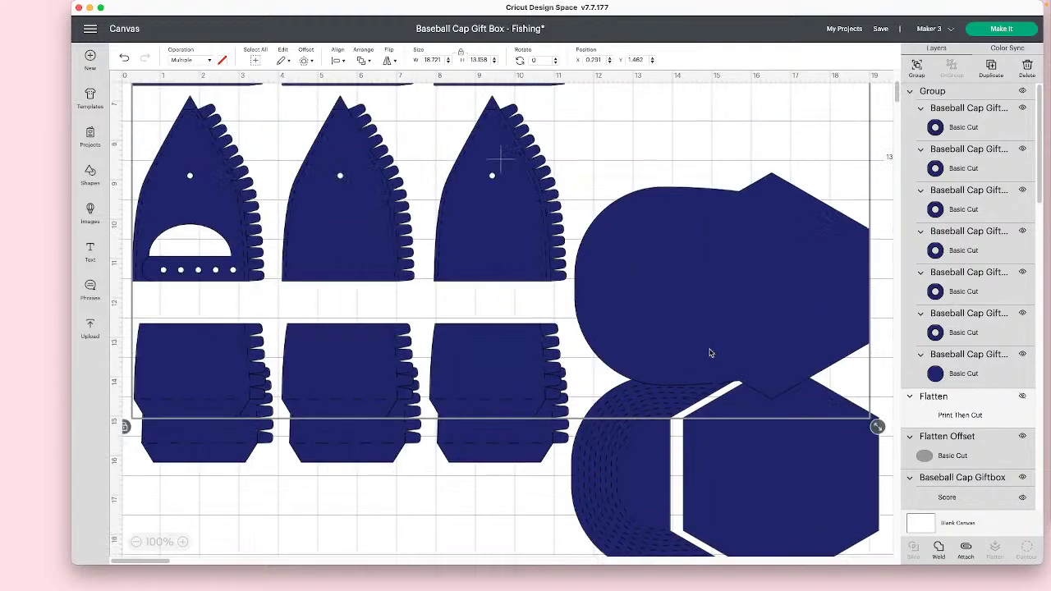
pyautogui.scroll(1, 710, 353)
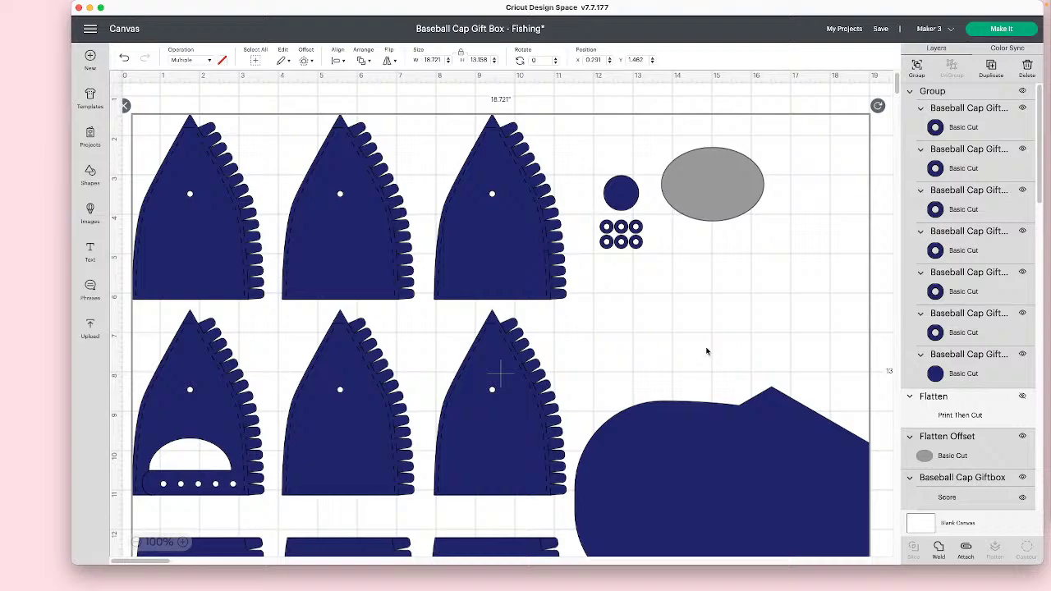
pyautogui.hscroll(1, 542, 223)
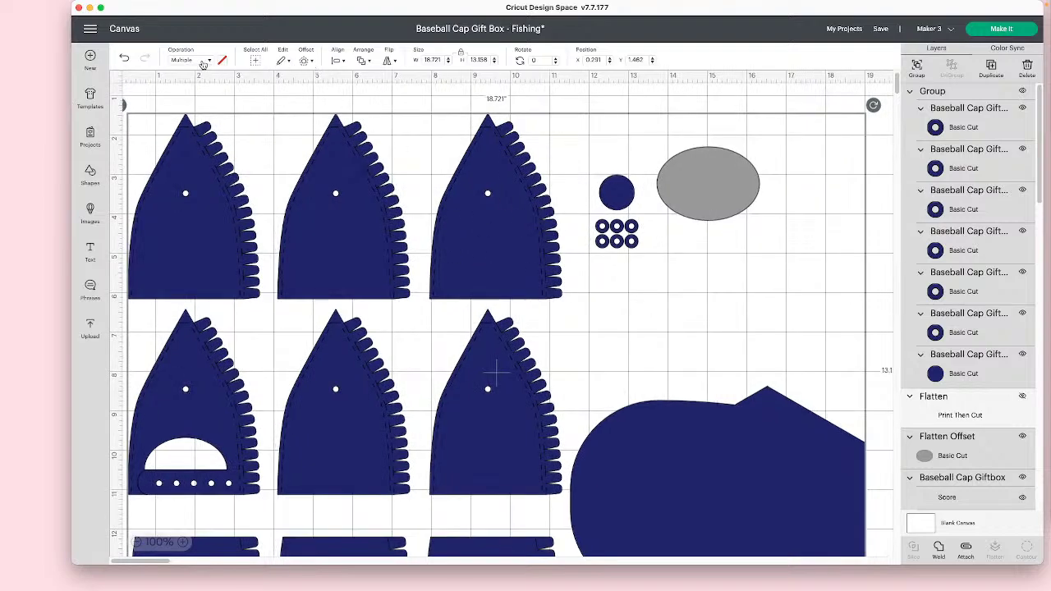
pyautogui.click(205, 61)
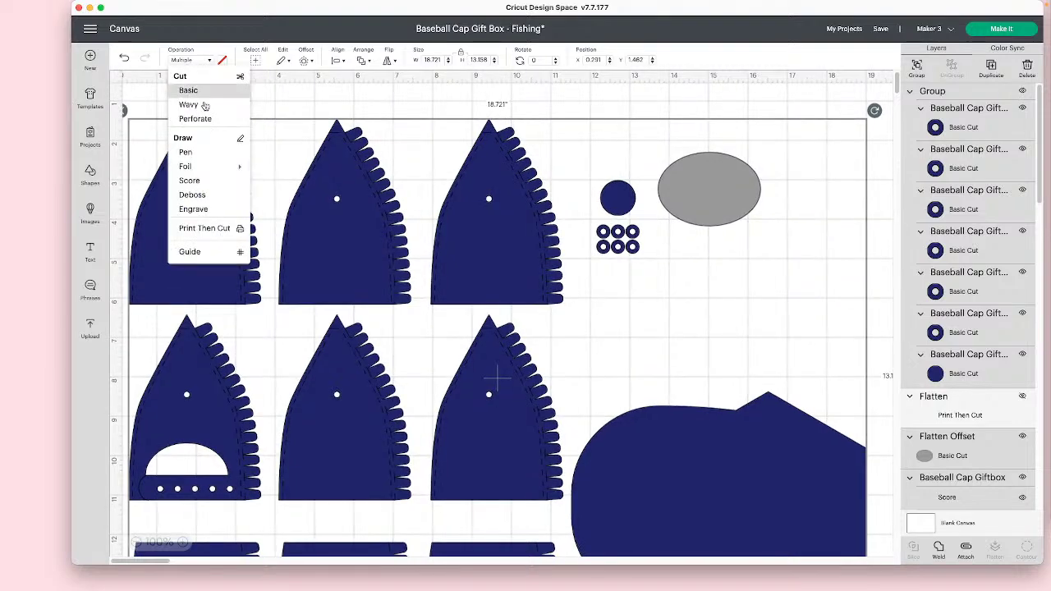
pyautogui.click(197, 257)
# - Set the operation of the remaining lower box pieces, including the brim and hexagon, to Guide
pyautogui.scroll(-3, 468, 409)
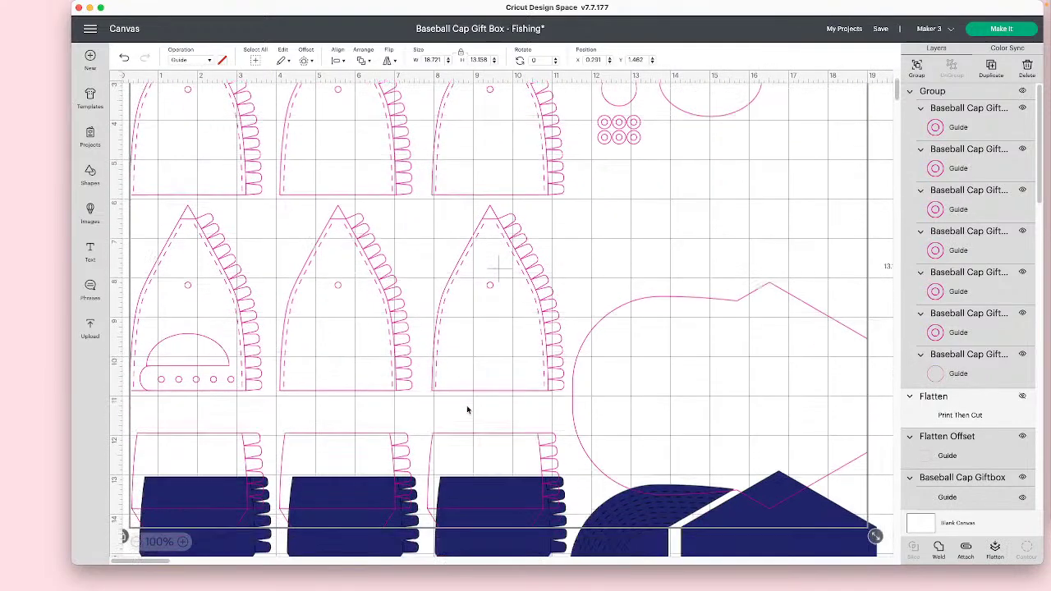
pyautogui.scroll(-10, 468, 409)
pyautogui.moveTo(779, 348); pyautogui.dragTo(169, 83)
pyautogui.click(197, 61)
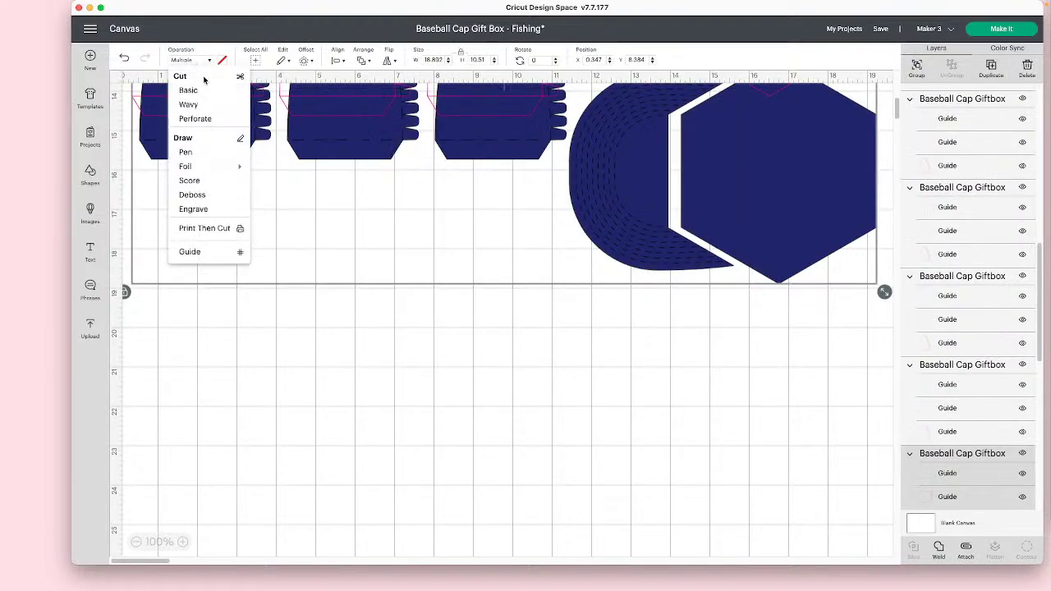
pyautogui.click(195, 253)
# - Preview the project's mats, check the second mat and the fish hook mat, and return to the canvas
pyautogui.scroll(7, 249, 268)
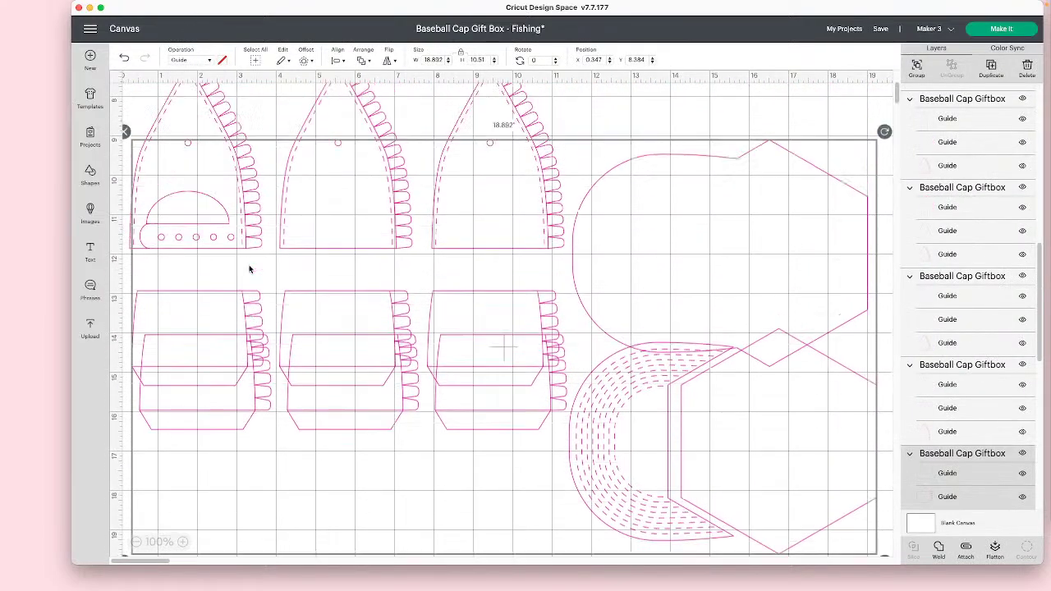
pyautogui.scroll(8, 250, 269)
pyautogui.hscroll(10, 621, 175)
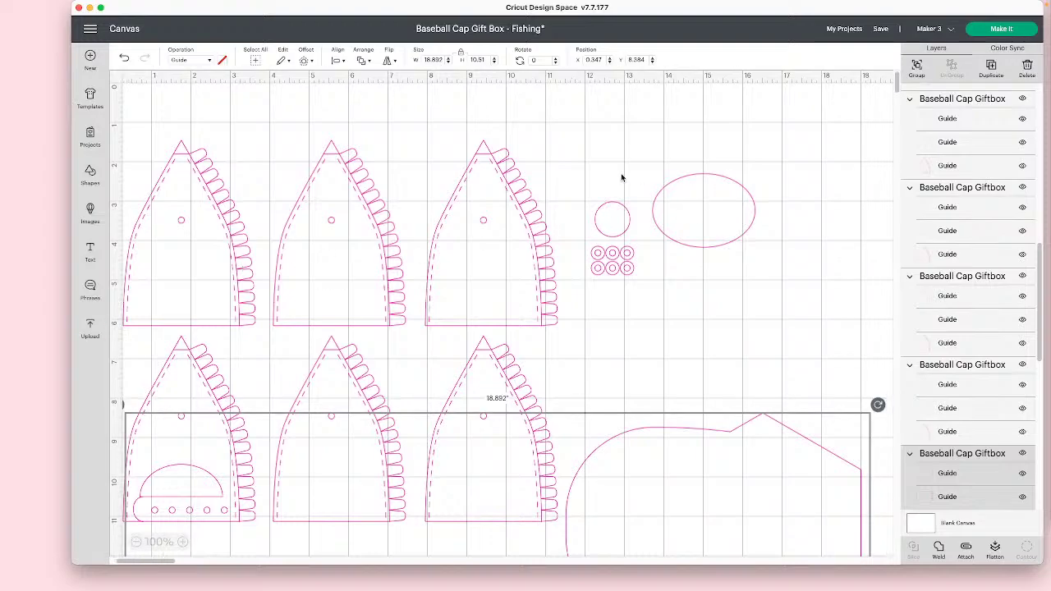
pyautogui.click(1000, 31)
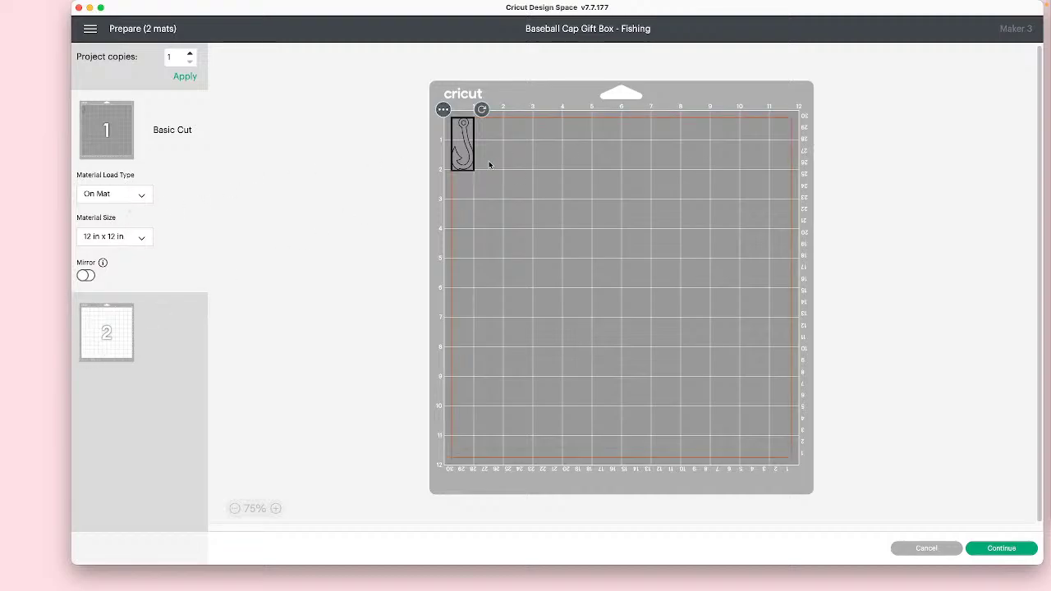
pyautogui.click(106, 329)
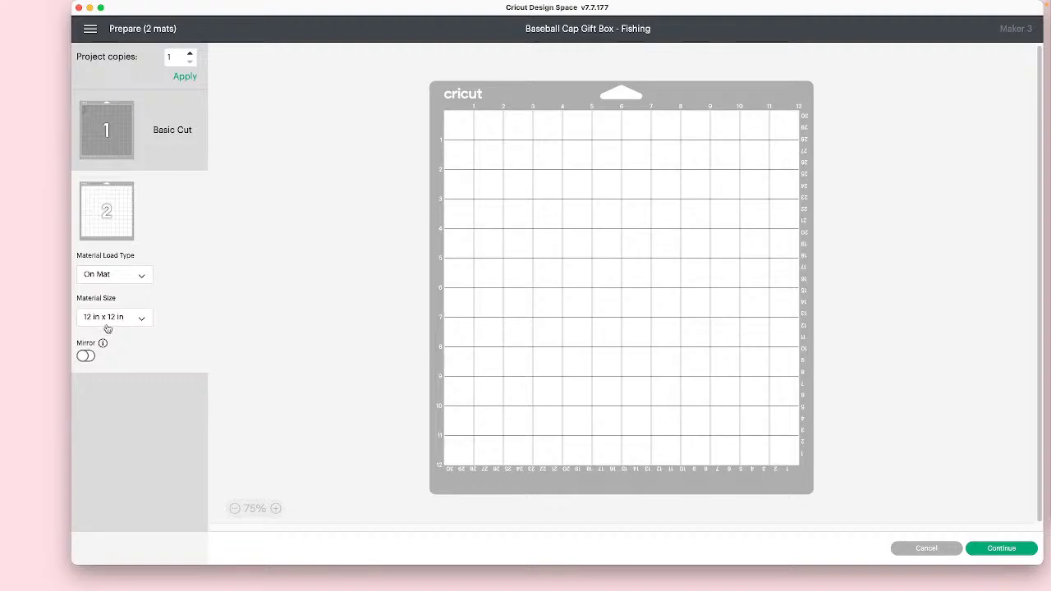
pyautogui.click(121, 129)
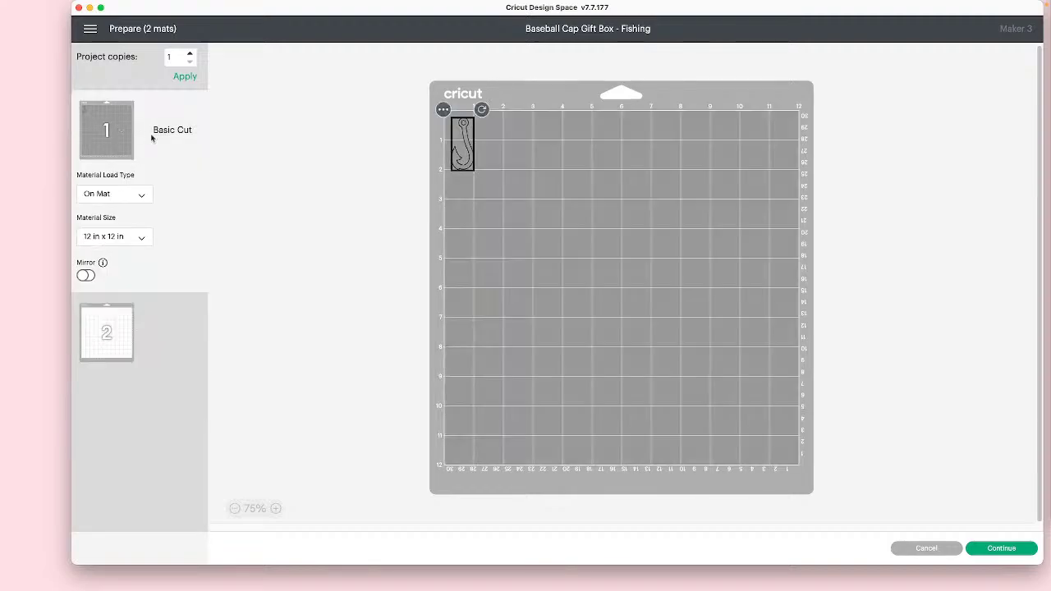
pyautogui.click(928, 548)
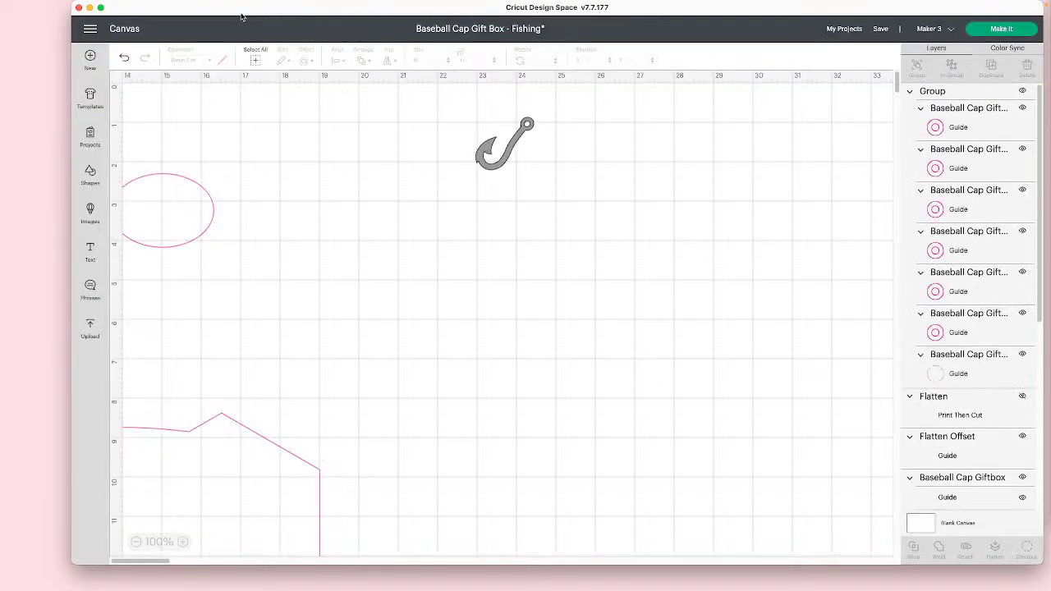
# - Start a new blank project in place of the gift box design
pyautogui.click(97, 59)
pyautogui.click(566, 45)
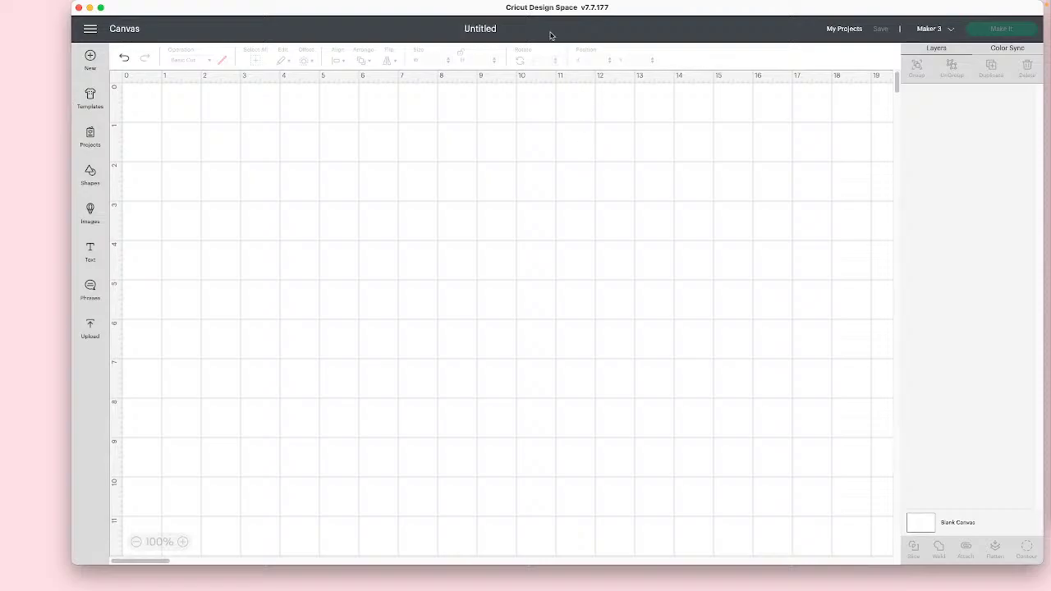
pyautogui.moveTo(549, 8); pyautogui.dragTo(1050, 8)
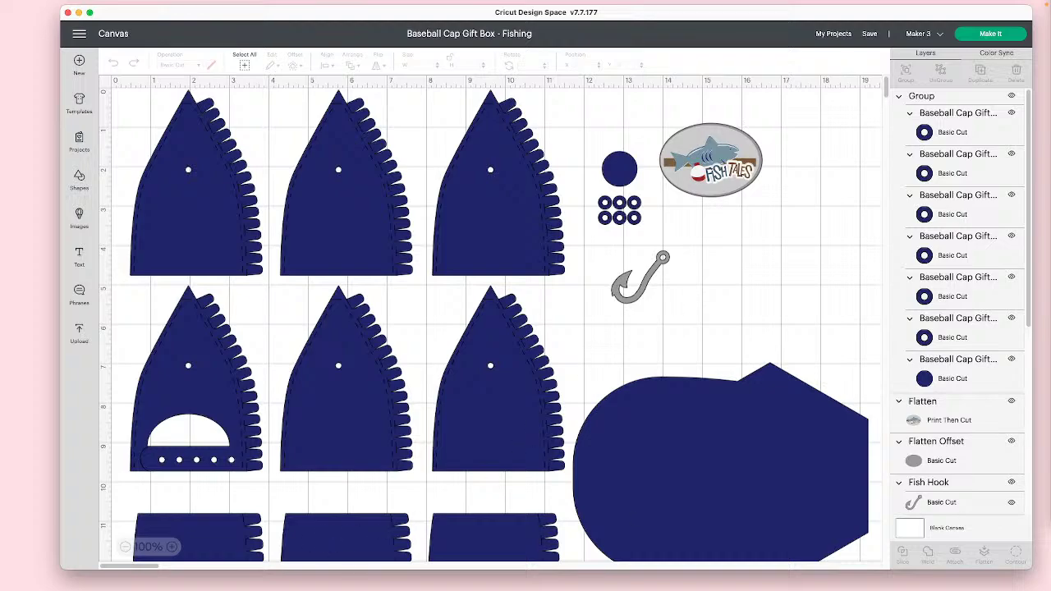
# - Switch to the web browser and close its start page window to return to the gift box project
pyautogui.press('super+Tab')
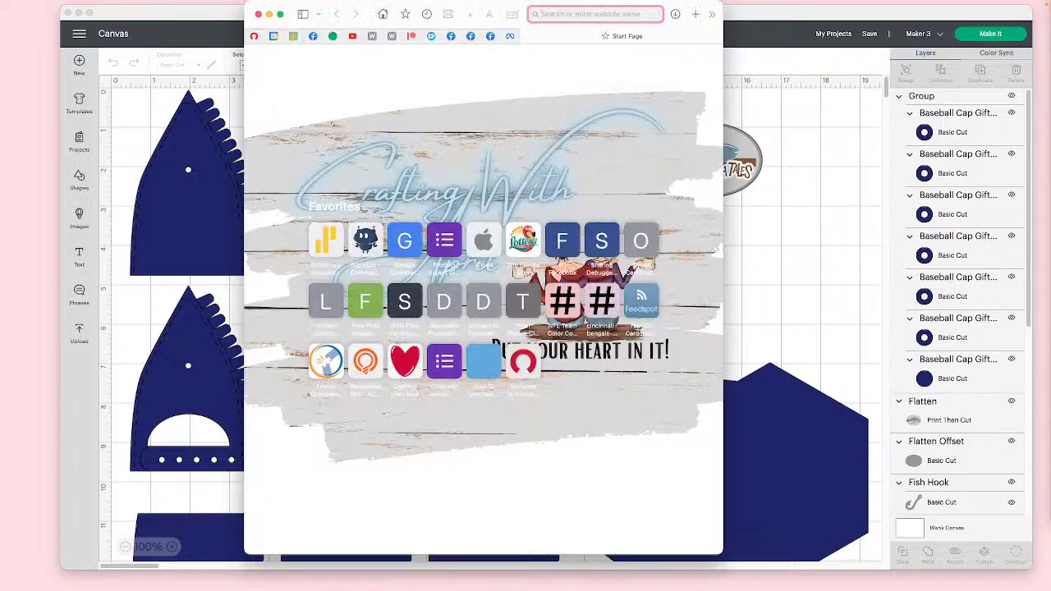
pyautogui.click(258, 14)
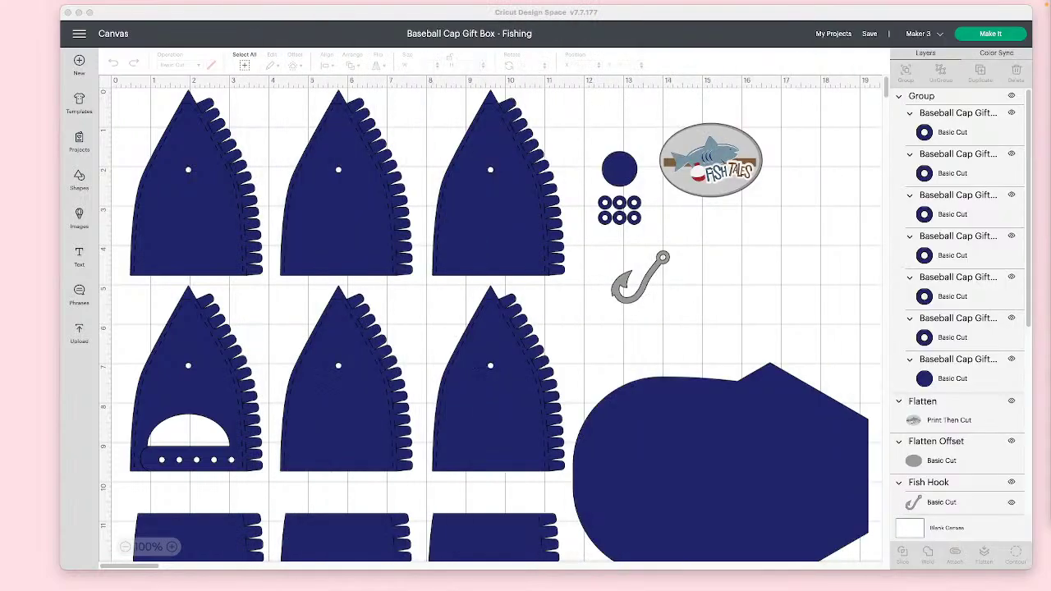